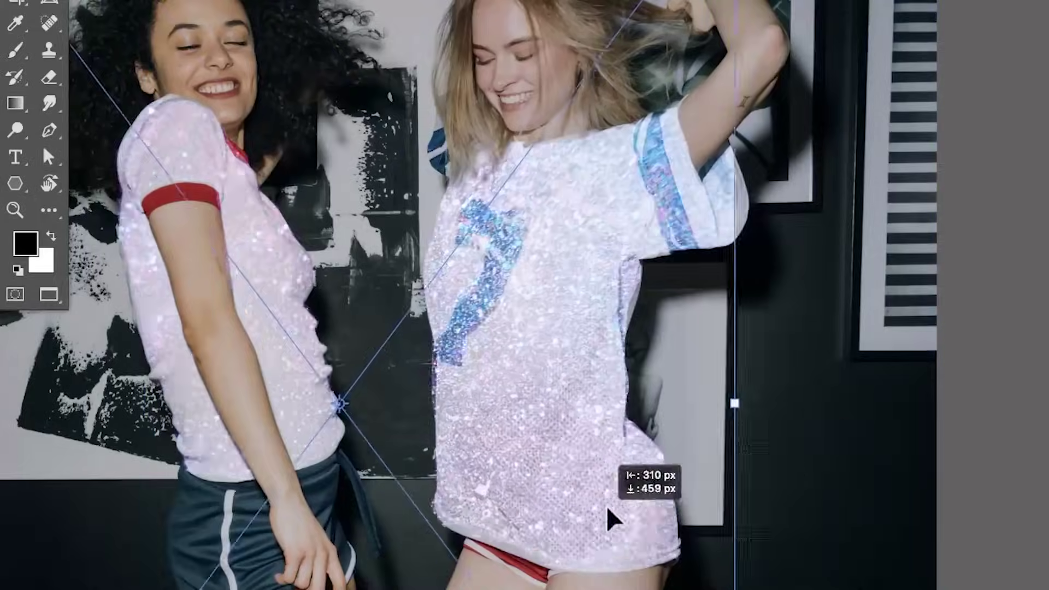
{"action": "left_click_drag", "start_coordinate": [640, 515], "coordinate": [649, 458]}
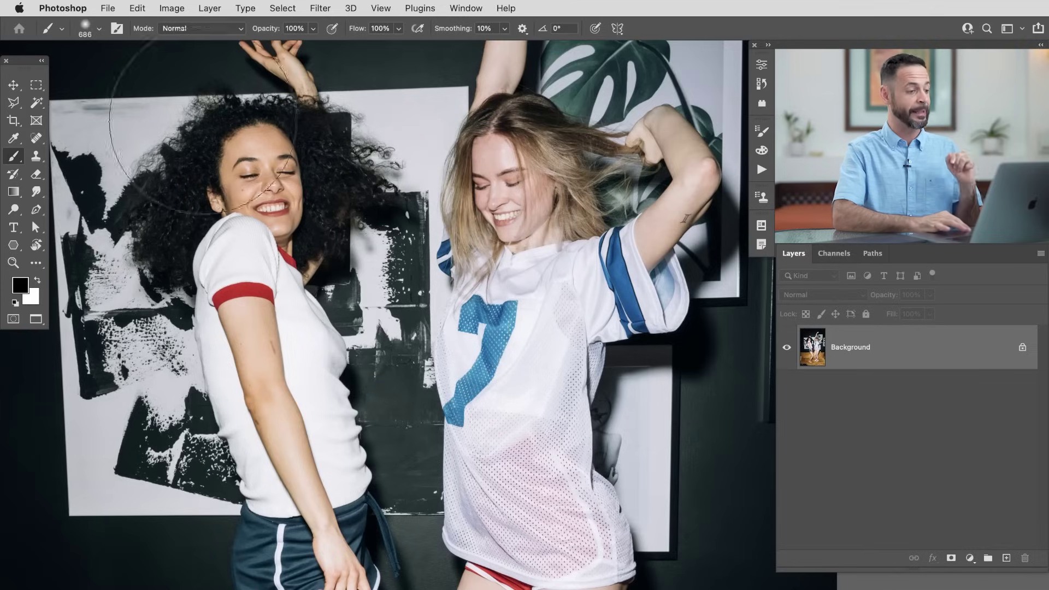
Place Glitter Texture 01.jpg as a linked image above the photo at its default size
{"action": "left_click", "coordinate": [108, 8]}
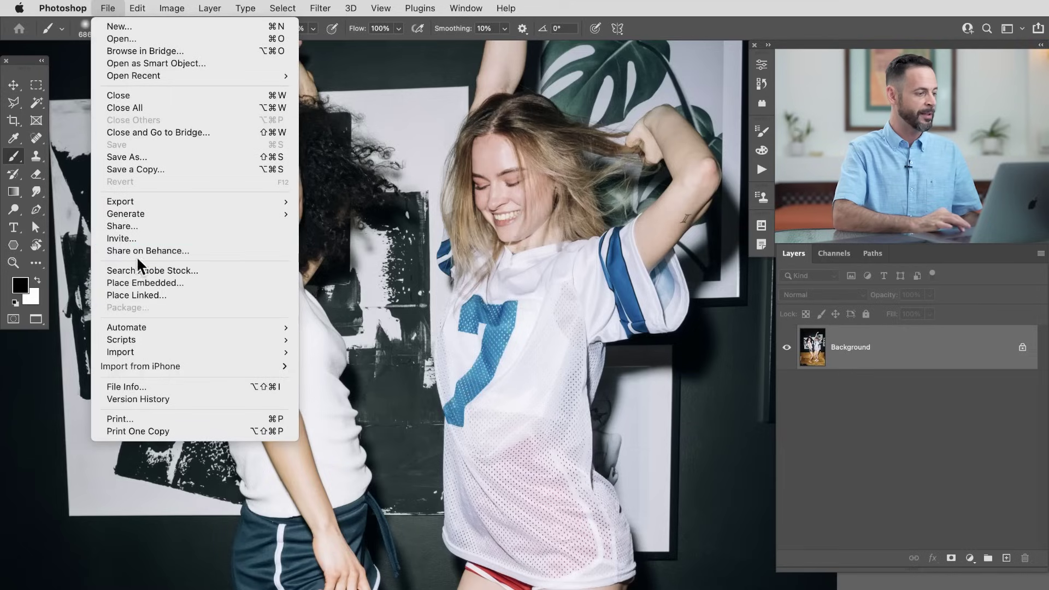
{"action": "left_click", "coordinate": [146, 296]}
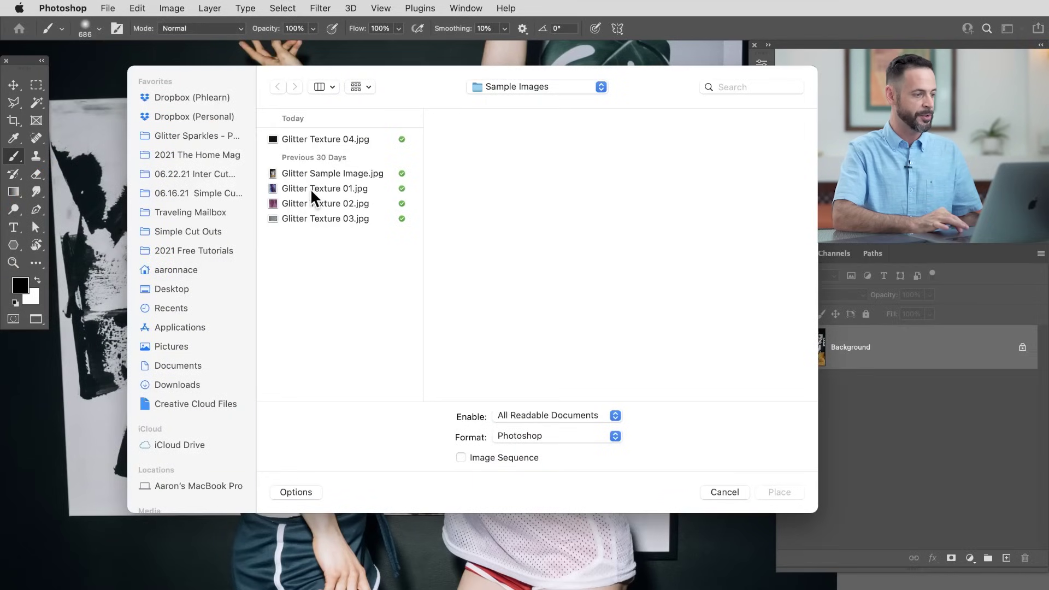
{"action": "left_click", "coordinate": [313, 188]}
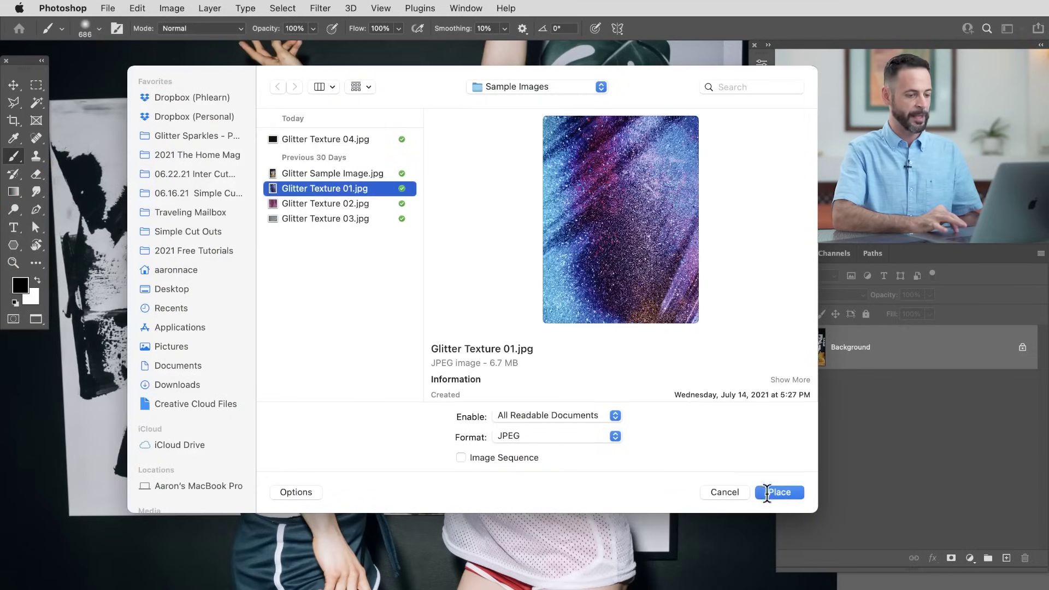
{"action": "left_click", "coordinate": [767, 492]}
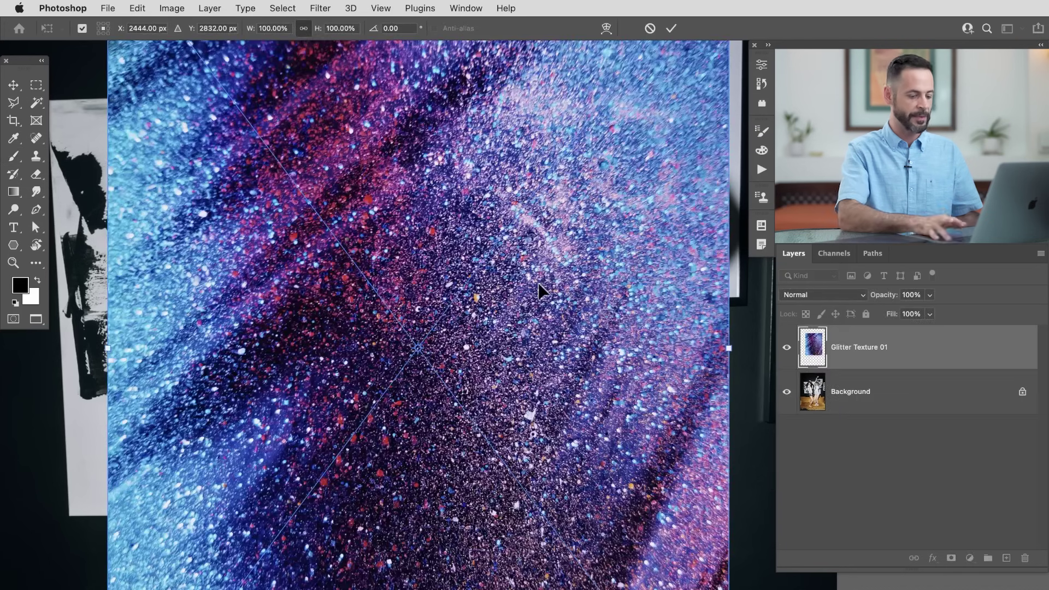
{"action": "key", "text": "Return"}
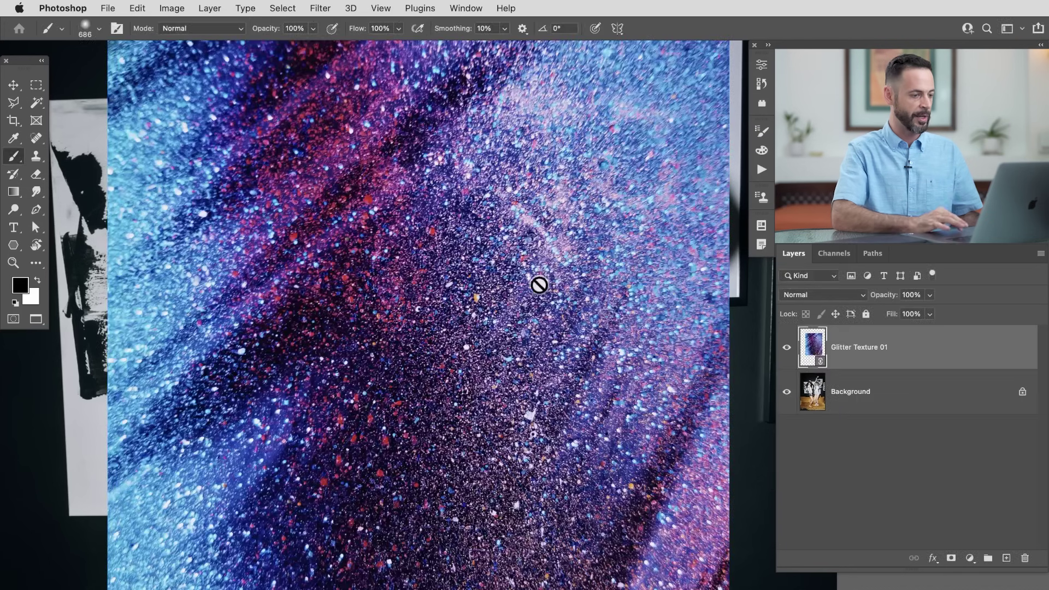
Place Glitter Texture 02.jpg as a linked layer above Glitter Texture 01
{"action": "left_click", "coordinate": [112, 8]}
{"action": "left_click", "coordinate": [170, 294]}
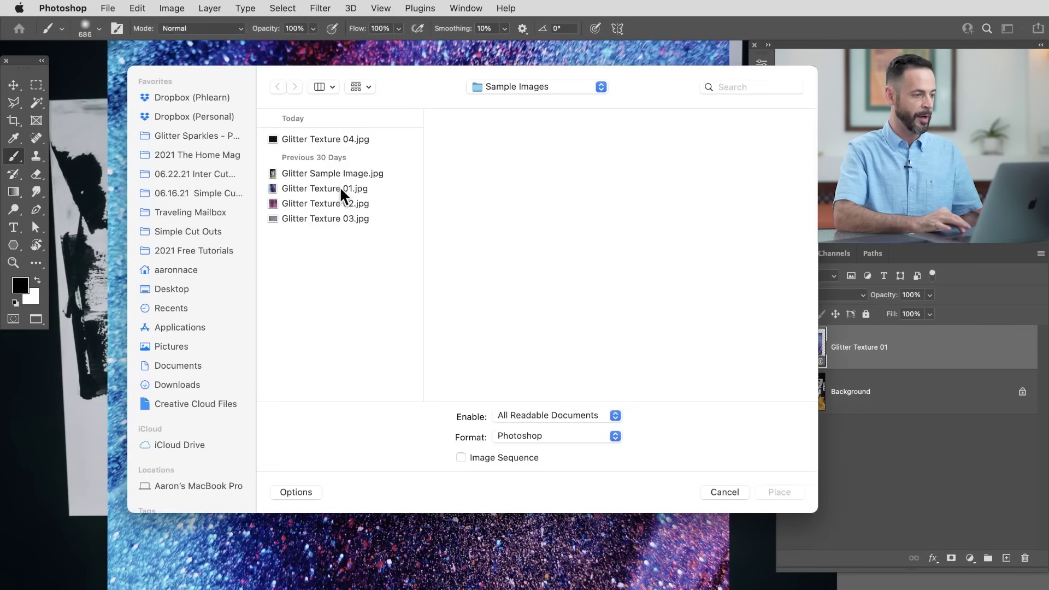
{"action": "double_click", "coordinate": [341, 201]}
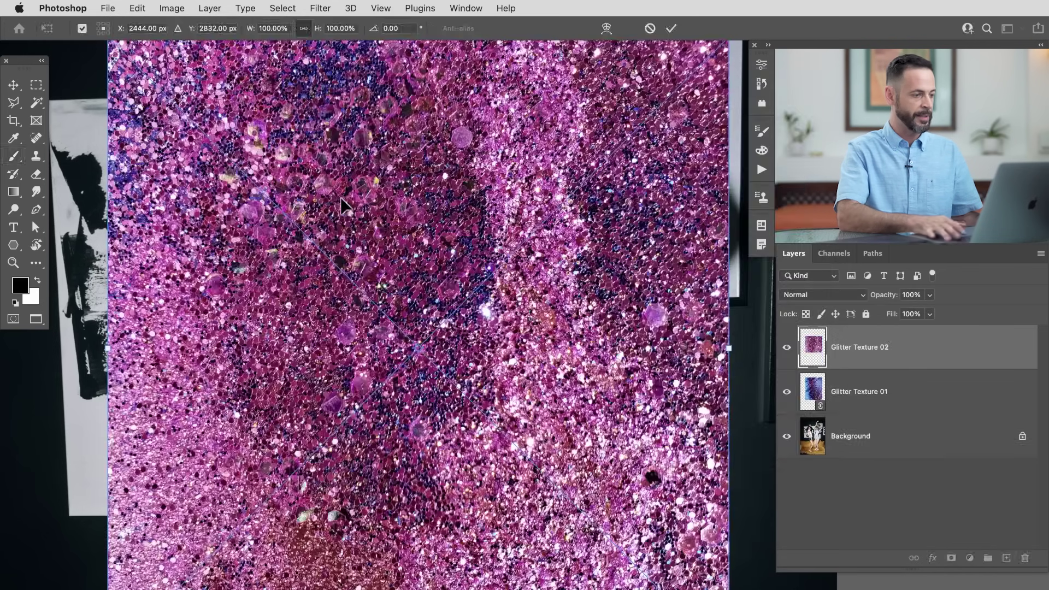
{"action": "key", "text": "Return"}
Place Glitter Texture 03.jpg as a linked layer above Glitter Texture 02
{"action": "left_click", "coordinate": [108, 7]}
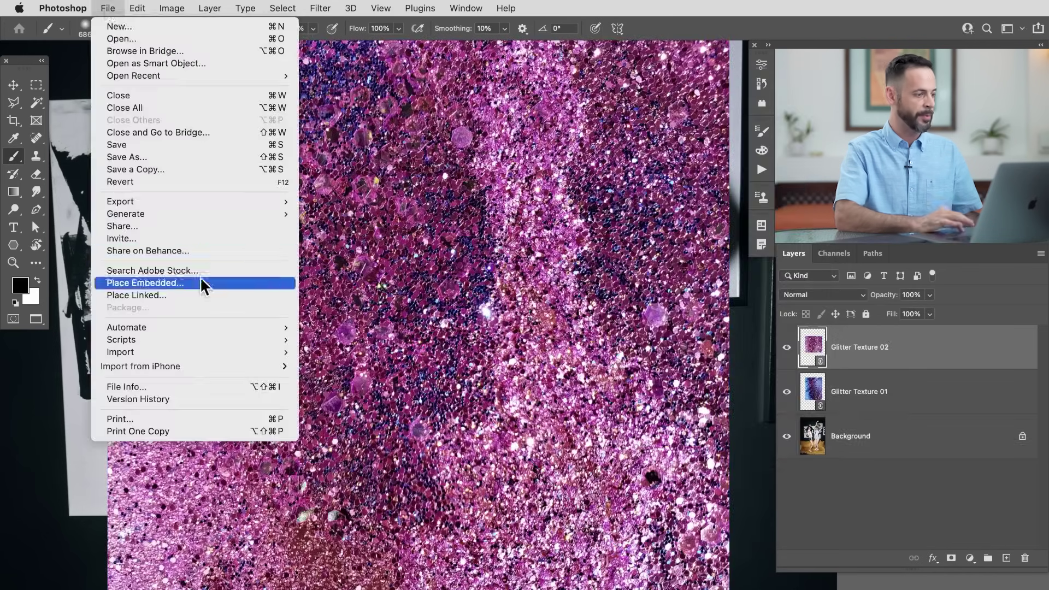
{"action": "left_click", "coordinate": [189, 294]}
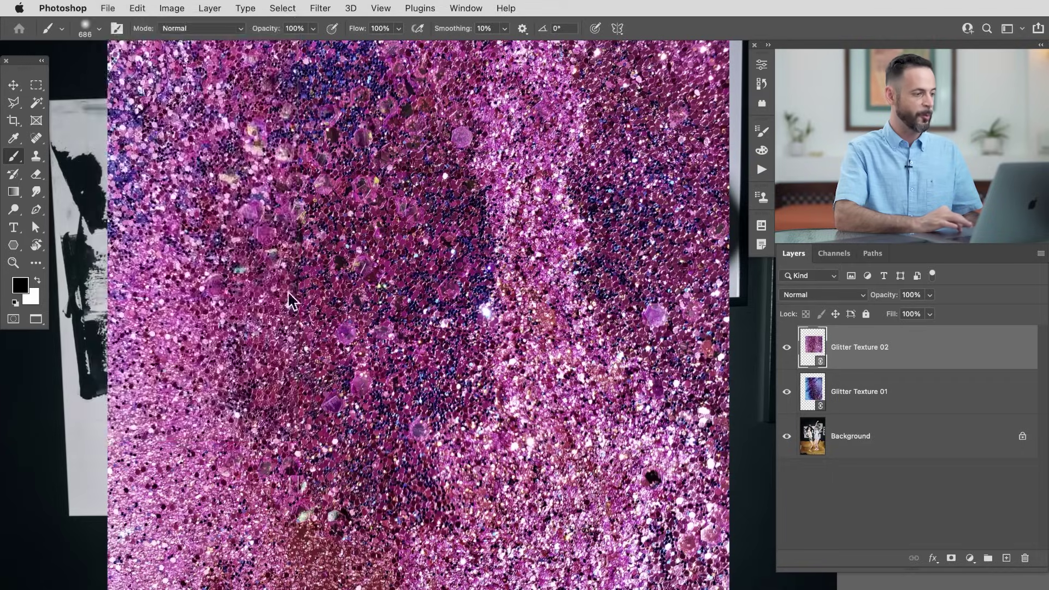
{"action": "left_click", "coordinate": [343, 219]}
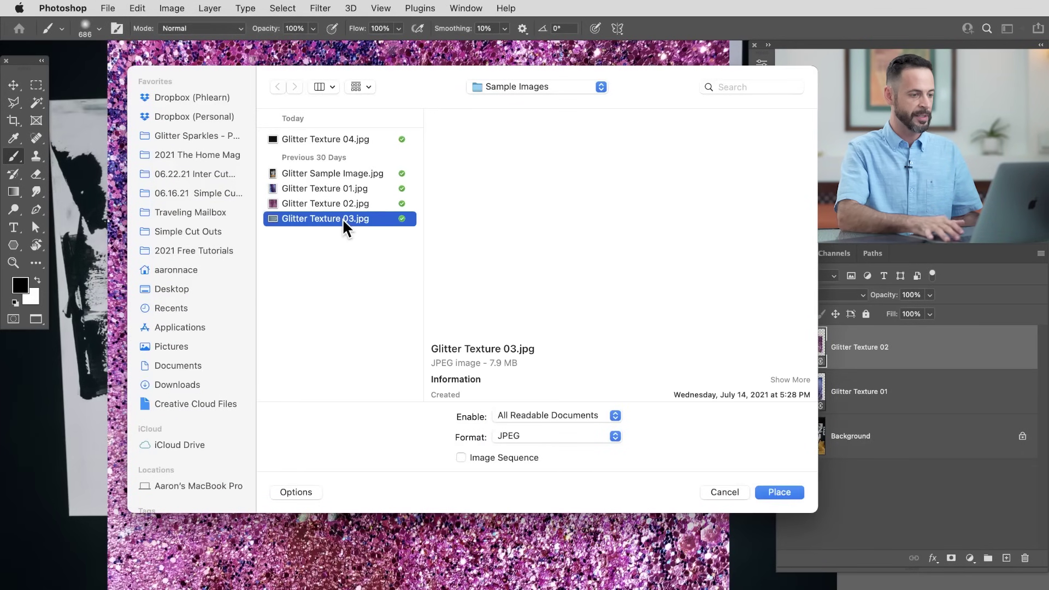
{"action": "key", "text": "Return"}
{"action": "key", "text": "Return"}
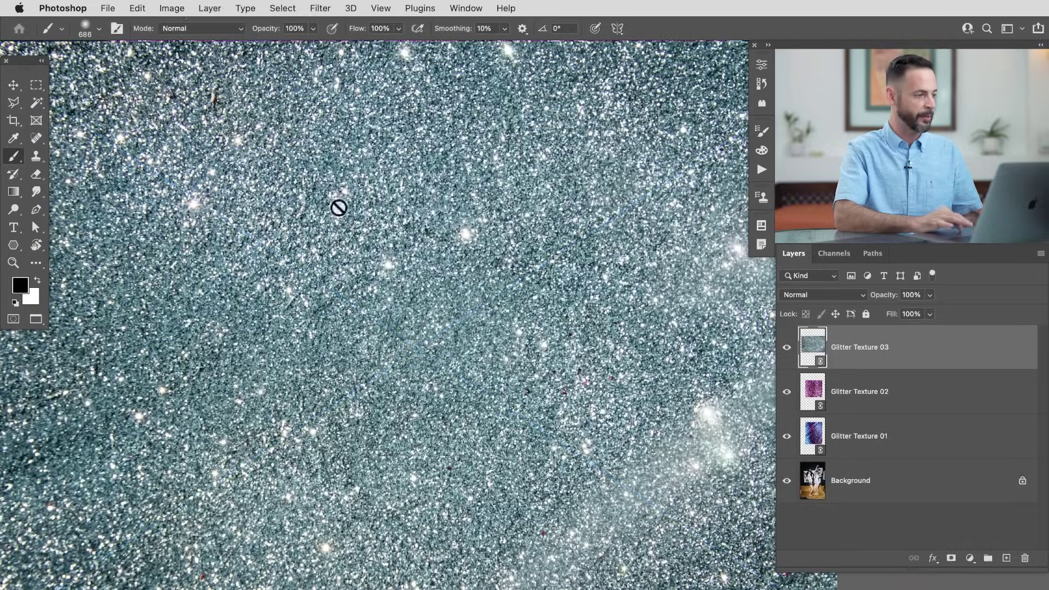
Place Glitter Texture 04.jpg as a linked layer on top of the other textures
{"action": "left_click", "coordinate": [108, 8]}
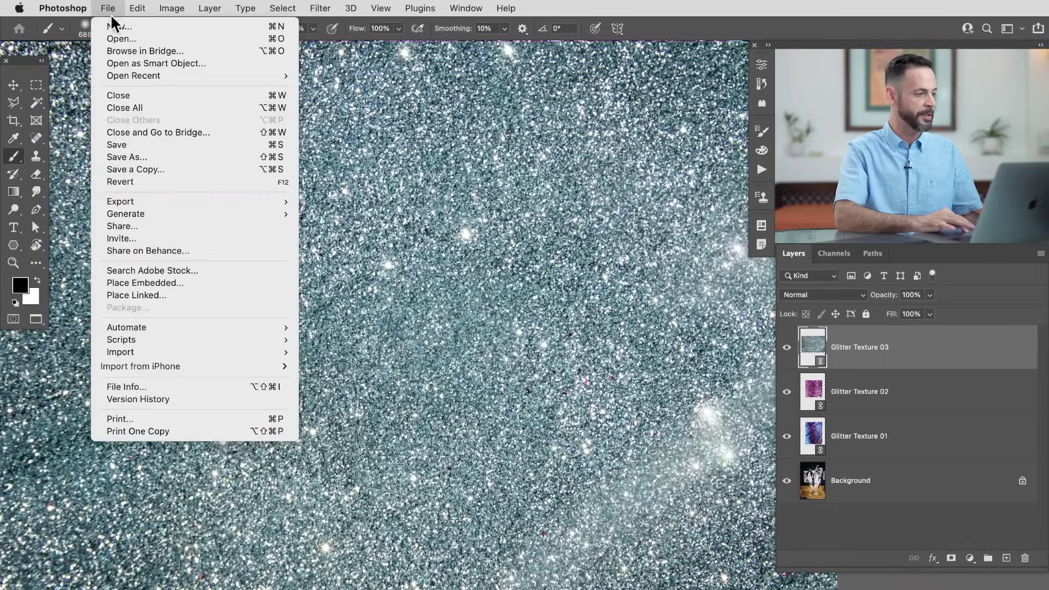
{"action": "left_click", "coordinate": [181, 293]}
{"action": "left_click", "coordinate": [353, 138]}
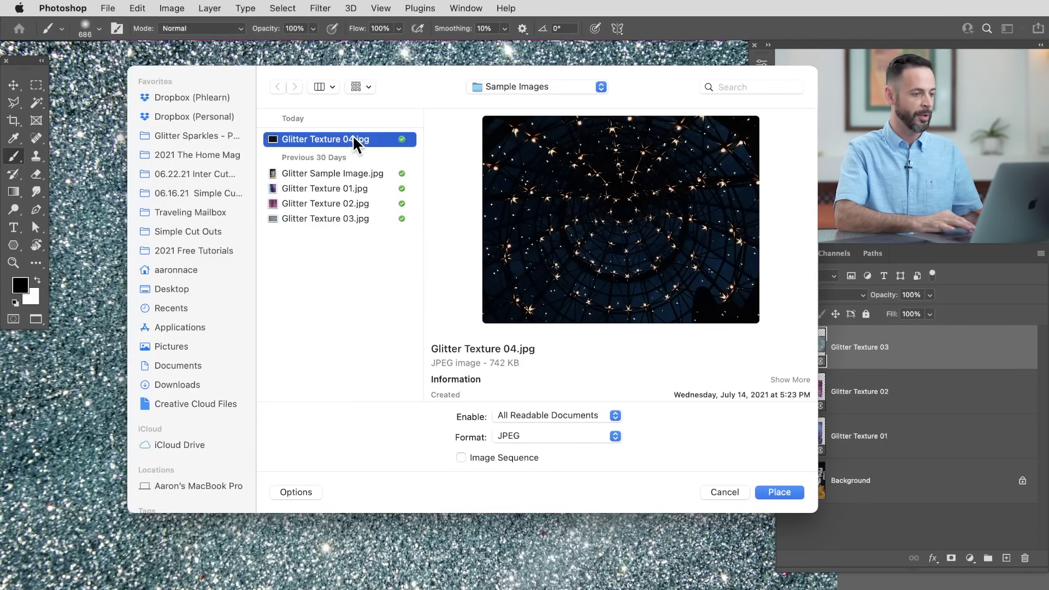
{"action": "left_click", "coordinate": [788, 492]}
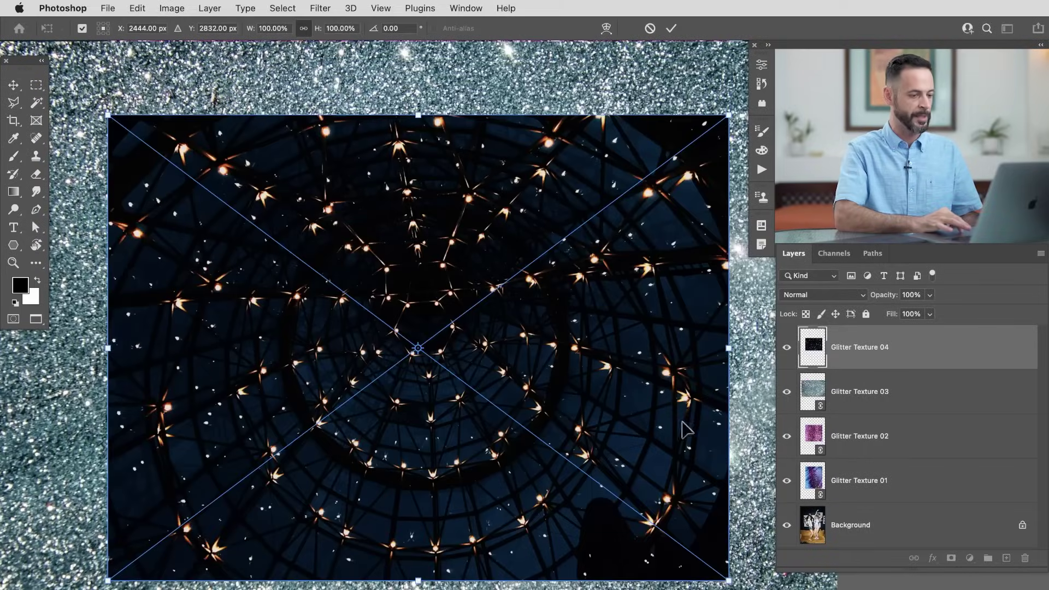
{"action": "key", "text": "Return"}
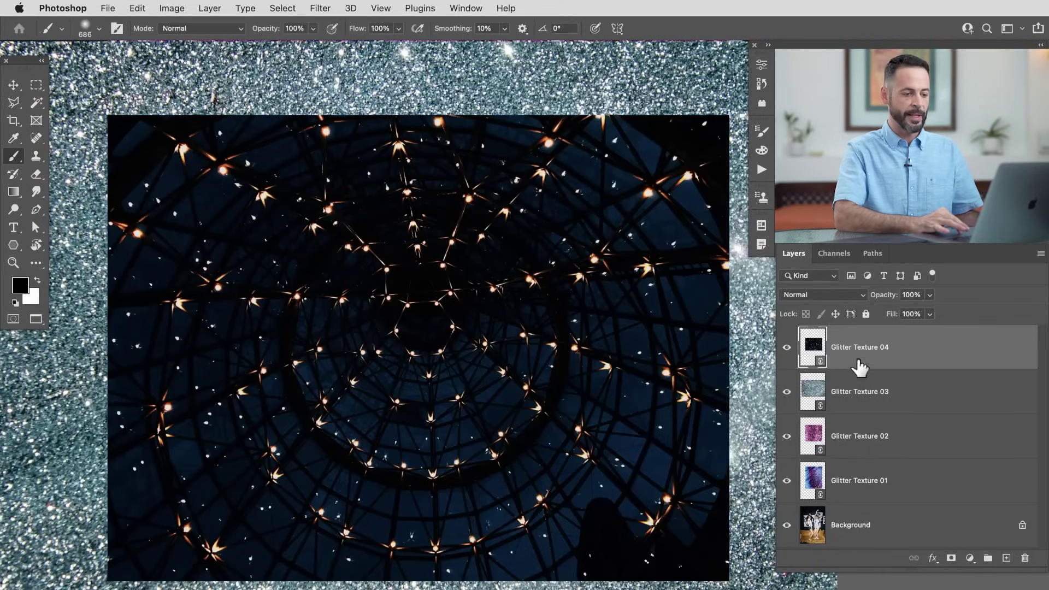
Set the blend mode of all four glitter texture layers to Screen
{"action": "left_click", "coordinate": [884, 480], "text": "shift"}
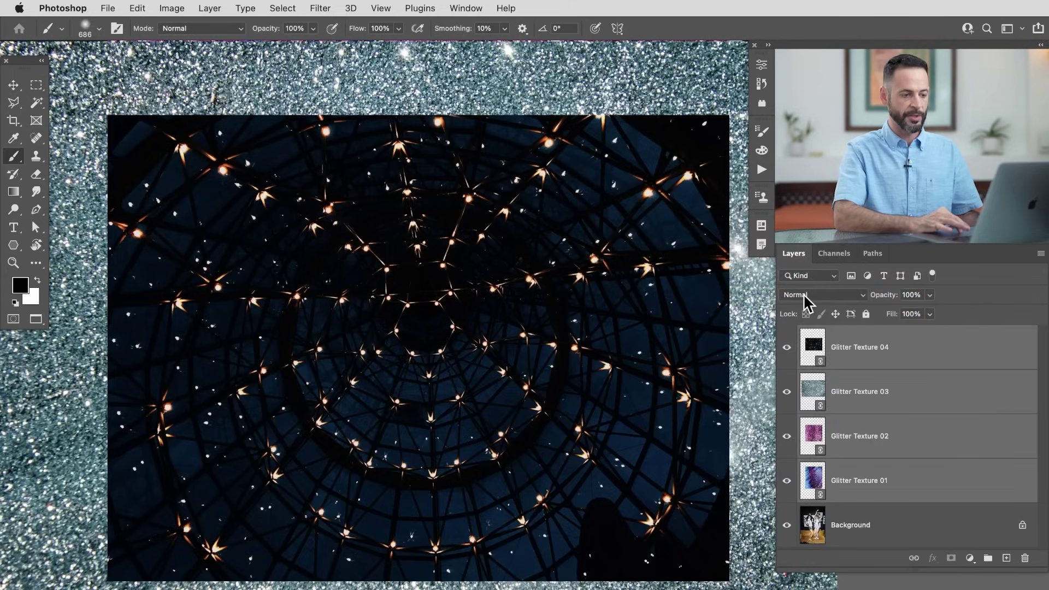
{"action": "left_click", "coordinate": [805, 297]}
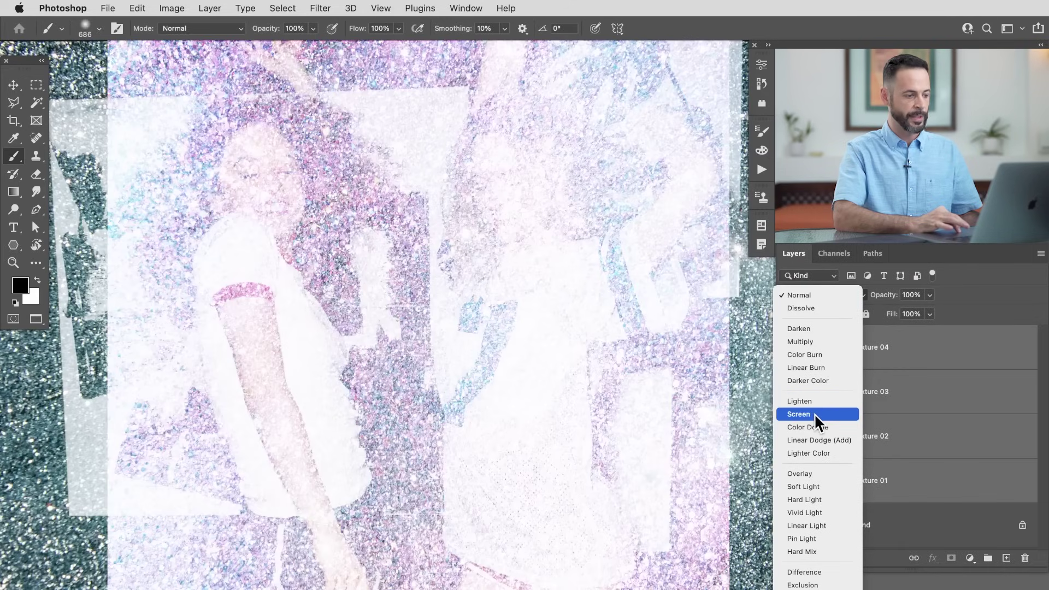
{"action": "left_click", "coordinate": [814, 413]}
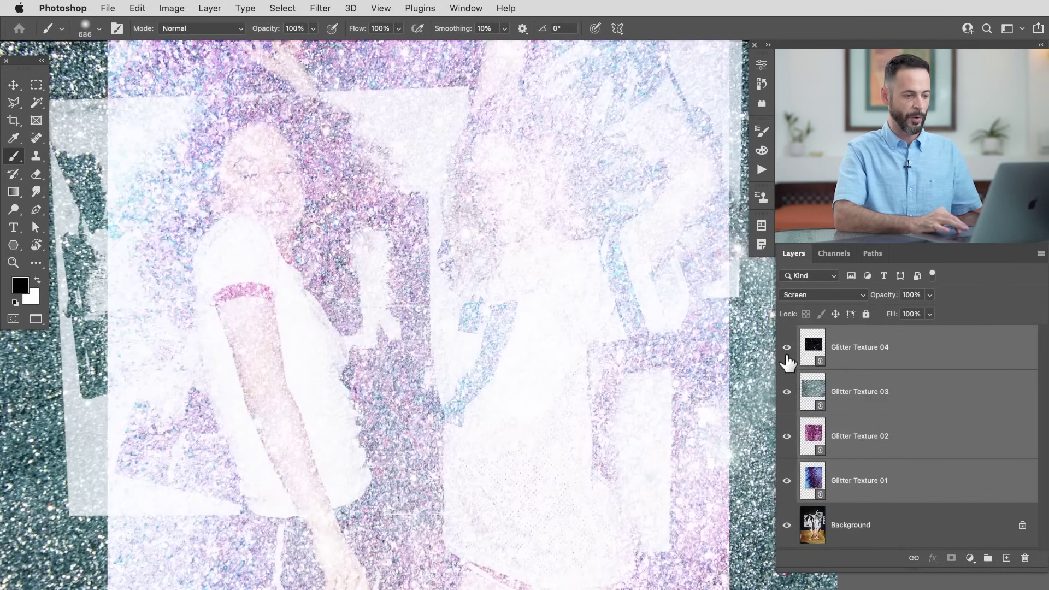
Hide Glitter Textures 02, 03 and 04 and make Glitter Texture 01 the only active layer
{"action": "left_click", "coordinate": [787, 437]}
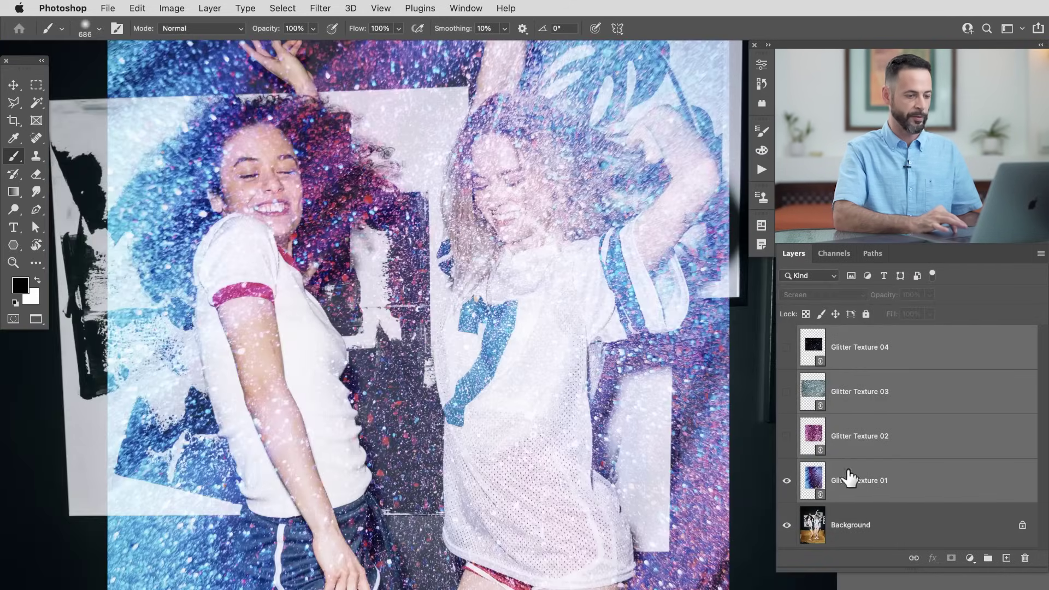
{"action": "left_click", "coordinate": [872, 492]}
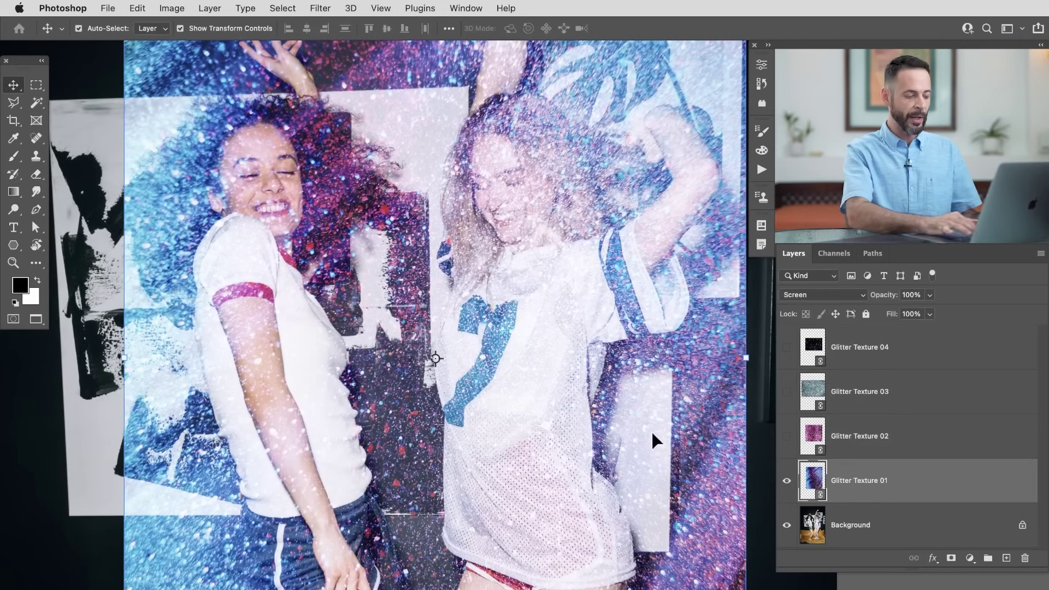
Outline the blonde woman's number 7 jersey, including its sleeve, with a freehand Lasso selection
{"action": "scroll", "coordinate": [651, 431], "scroll_direction": "down", "scroll_amount": 1}
{"action": "left_click_drag", "start_coordinate": [654, 437], "coordinate": [632, 429]}
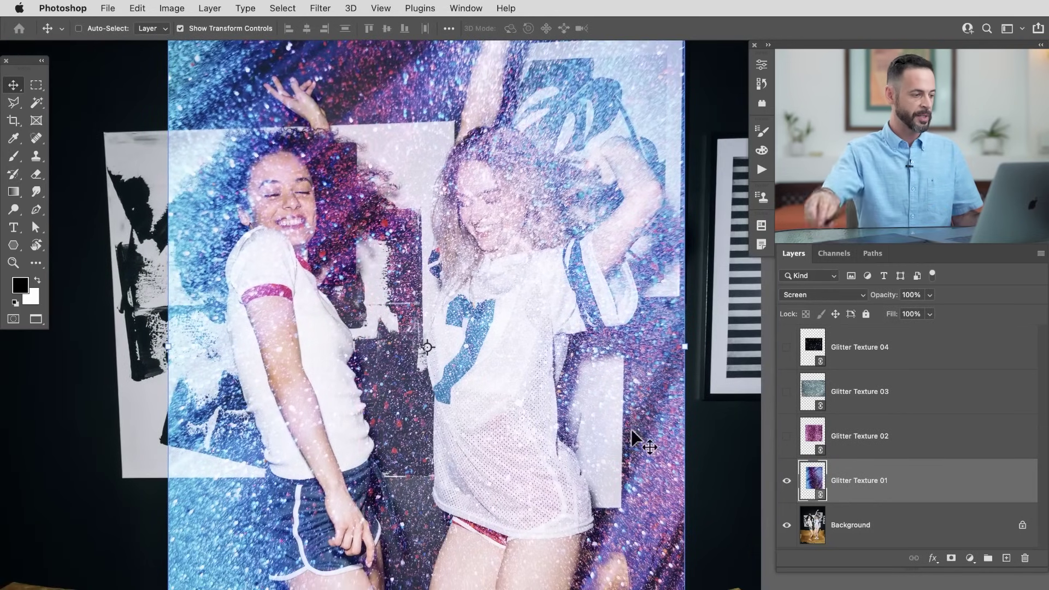
{"action": "mouse_move", "coordinate": [529, 394]}
{"action": "left_mouse_down"}
{"action": "mouse_move", "coordinate": [555, 389]}
{"action": "mouse_move", "coordinate": [520, 413]}
{"action": "left_mouse_up"}
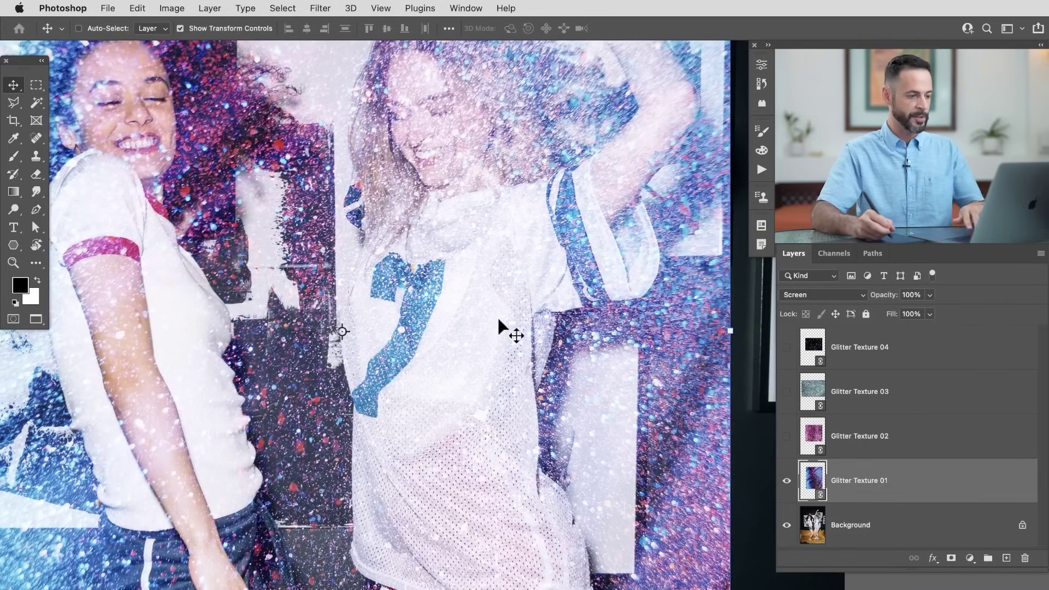
{"action": "key", "text": "l"}
{"action": "key", "text": "shift+l"}
{"action": "key", "text": "shift+l"}
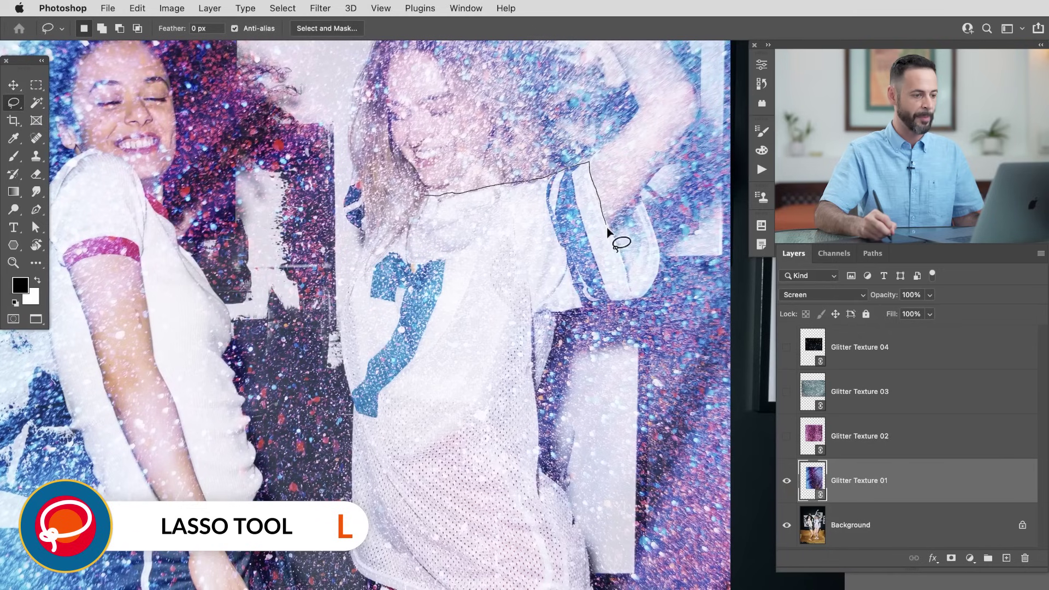
{"action": "left_click_drag", "start_coordinate": [642, 200], "coordinate": [655, 247]}
{"action": "left_click_drag", "start_coordinate": [652, 285], "coordinate": [564, 310]}
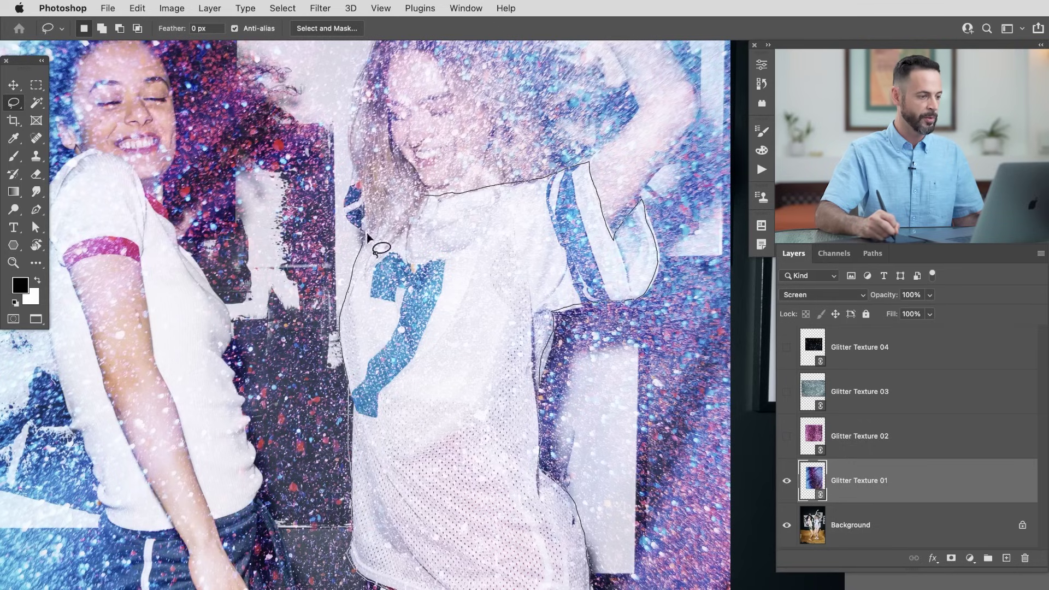
{"action": "left_click_drag", "start_coordinate": [412, 198], "coordinate": [445, 218]}
Add the other woman's white T-shirt, leaving out her arm, to the Lasso selection and mask Glitter Texture 01 with it
{"action": "mouse_move", "coordinate": [316, 387]}
{"action": "left_mouse_down"}
{"action": "mouse_move", "coordinate": [387, 375]}
{"action": "mouse_move", "coordinate": [395, 384]}
{"action": "left_mouse_up"}
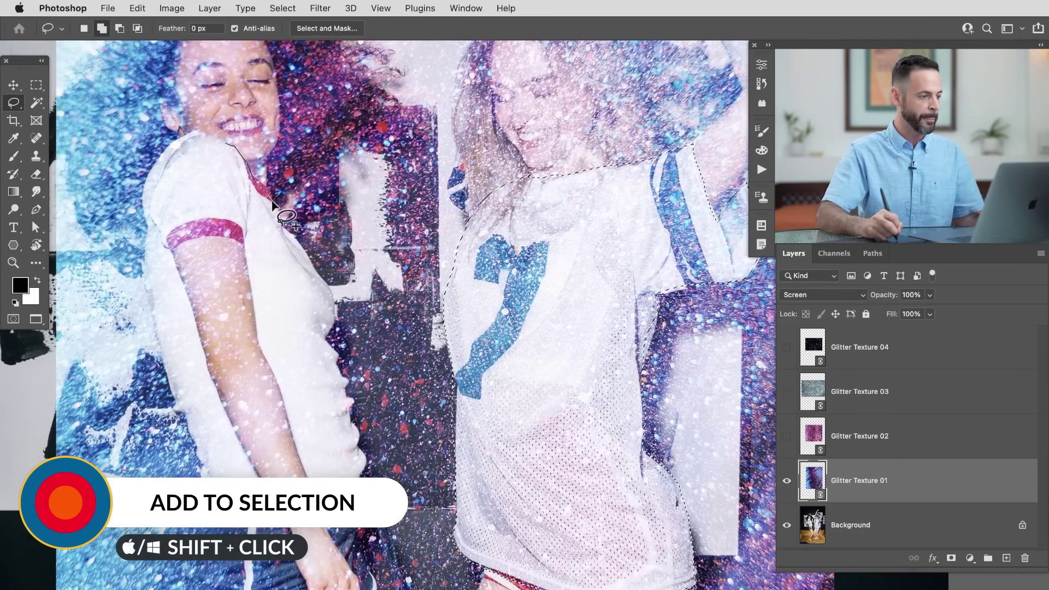
{"action": "left_click_drag", "start_coordinate": [336, 309], "coordinate": [325, 336]}
{"action": "mouse_move", "coordinate": [345, 377]}
{"action": "left_mouse_down"}
{"action": "mouse_move", "coordinate": [361, 467]}
{"action": "mouse_move", "coordinate": [324, 498]}
{"action": "left_mouse_up"}
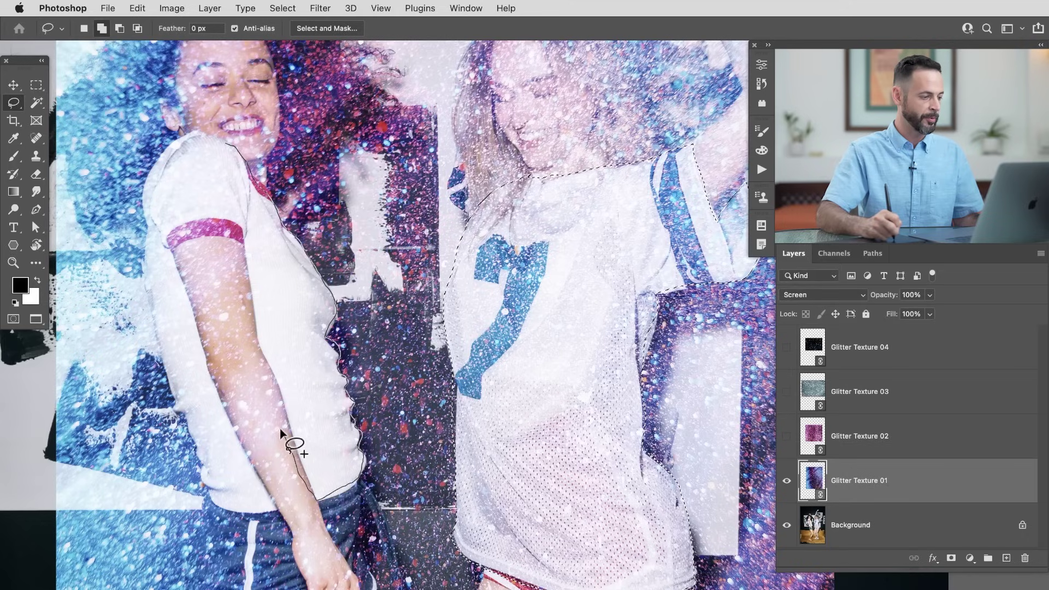
{"action": "left_click_drag", "start_coordinate": [263, 358], "coordinate": [249, 303]}
{"action": "mouse_move", "coordinate": [222, 220]}
{"action": "left_mouse_down"}
{"action": "mouse_move", "coordinate": [164, 229]}
{"action": "mouse_move", "coordinate": [198, 327]}
{"action": "left_mouse_up"}
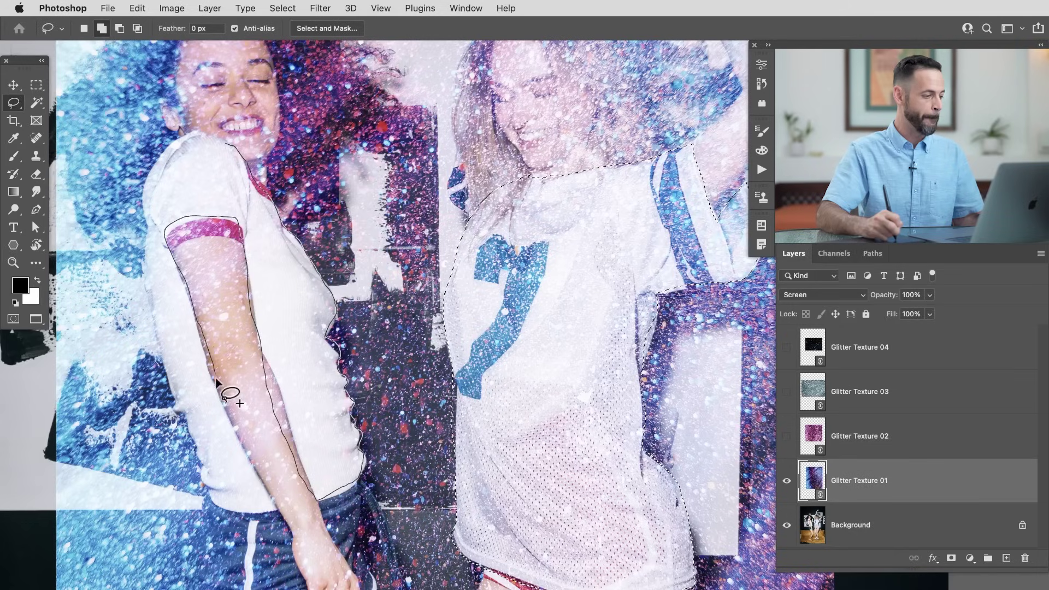
{"action": "left_click_drag", "start_coordinate": [273, 513], "coordinate": [212, 506]}
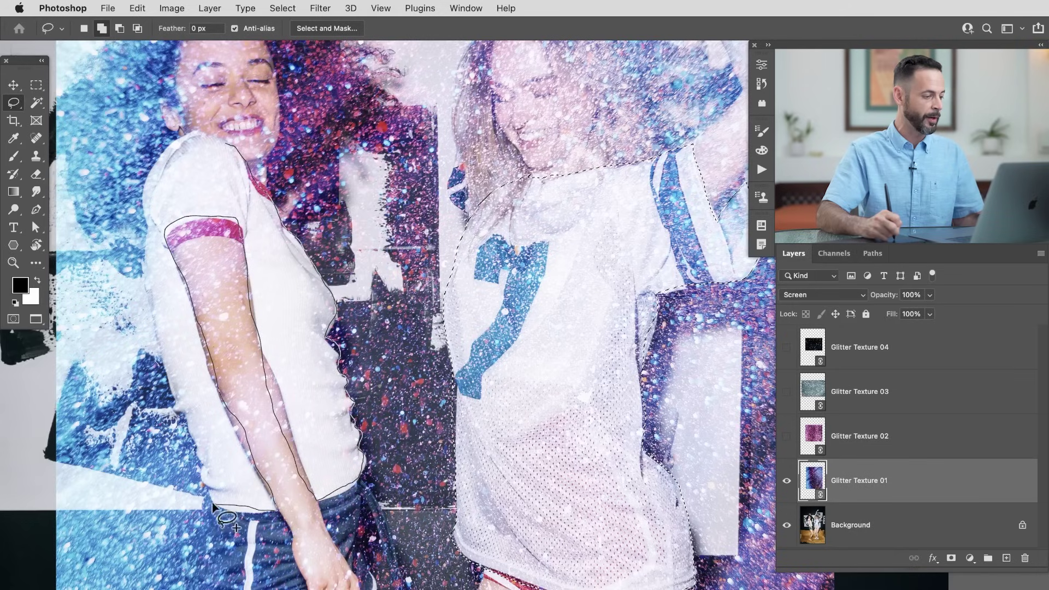
{"action": "left_click_drag", "start_coordinate": [148, 301], "coordinate": [145, 224]}
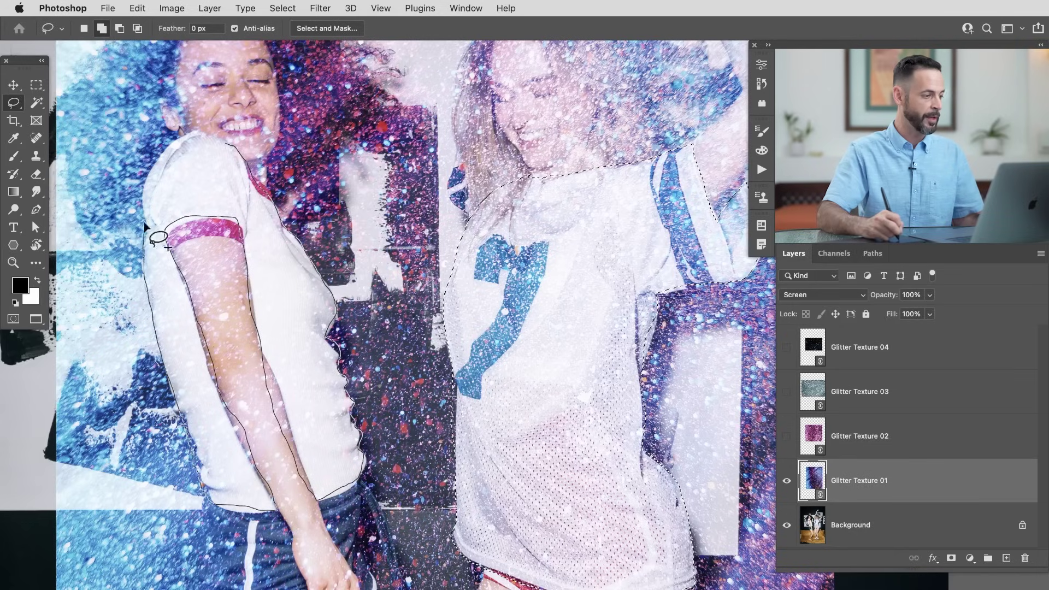
{"action": "left_click_drag", "start_coordinate": [224, 145], "coordinate": [229, 146]}
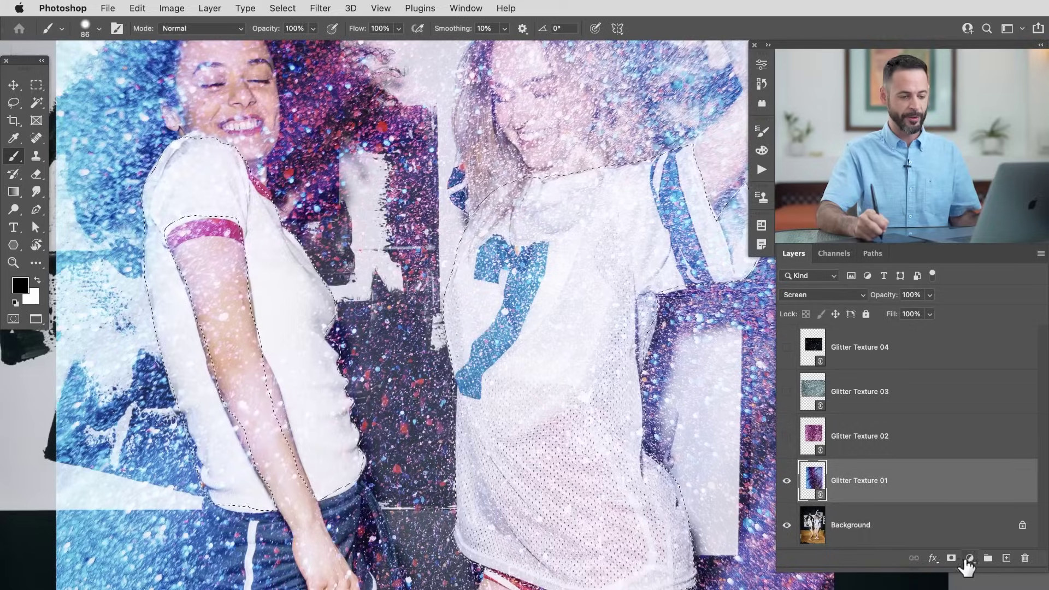
{"action": "left_click", "coordinate": [952, 558]}
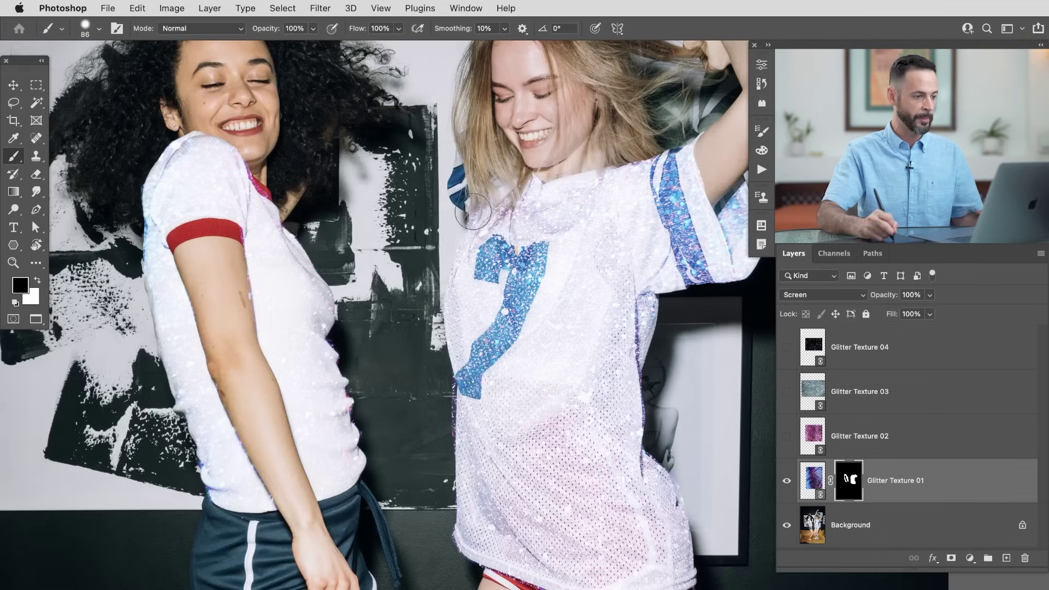
{"action": "key", "text": "x"}
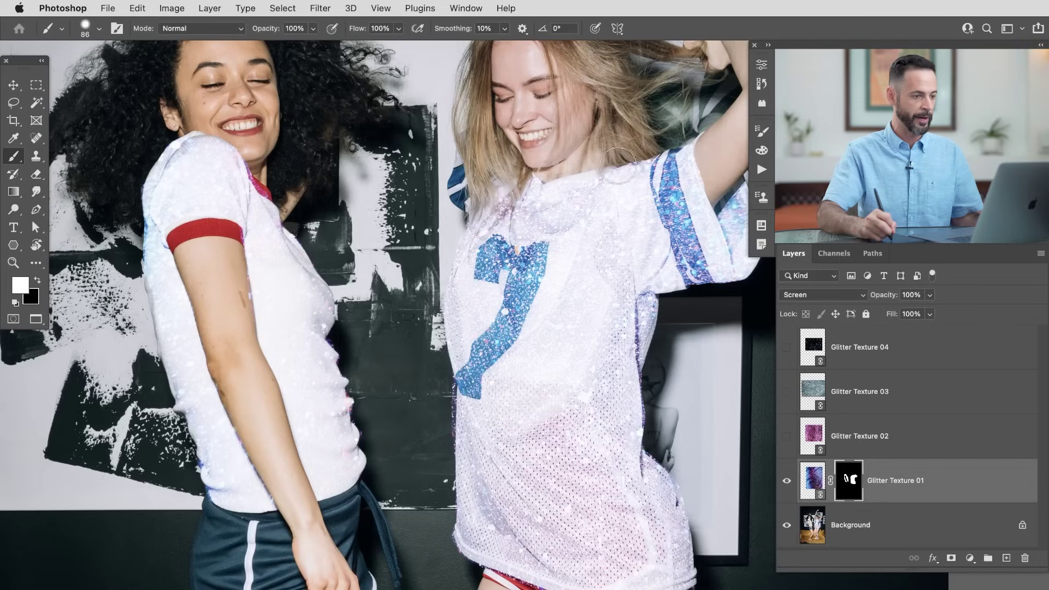
{"action": "key", "text": "x"}
{"action": "key", "text": "x"}
{"action": "key", "text": "x"}
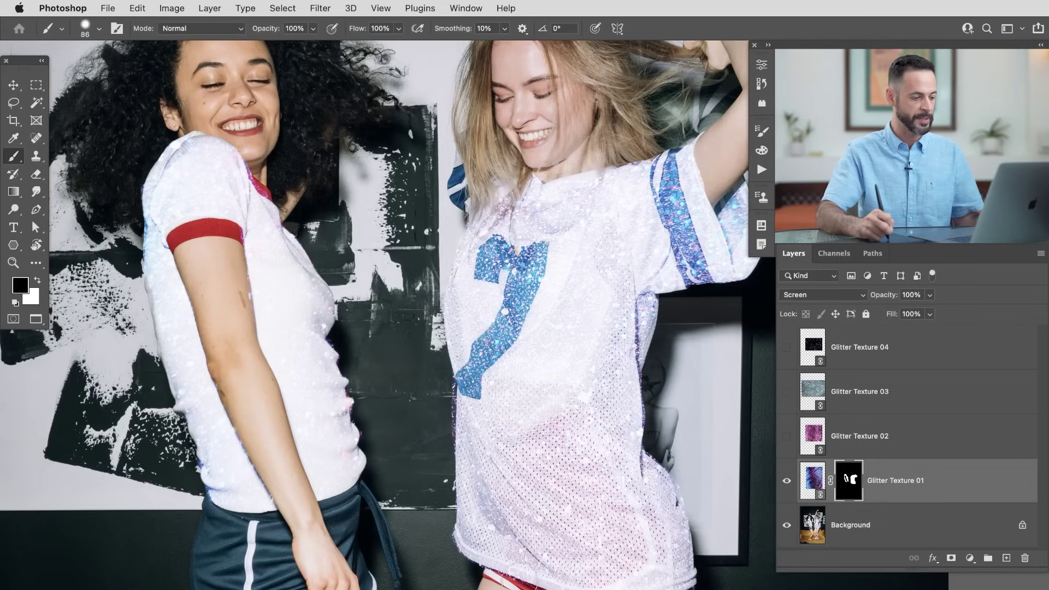
{"action": "left_click_drag", "start_coordinate": [573, 486], "coordinate": [480, 441]}
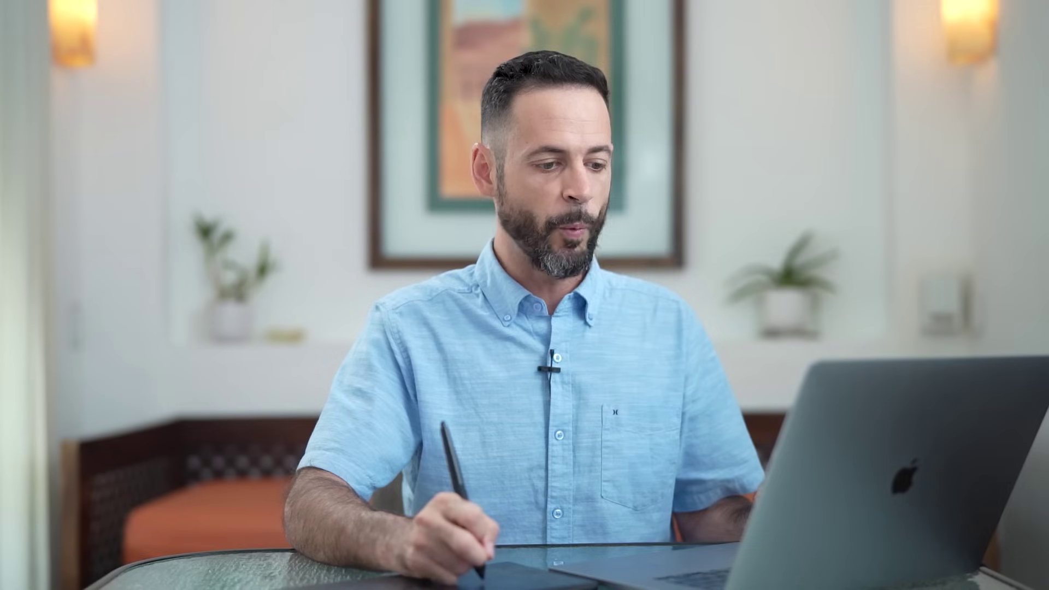
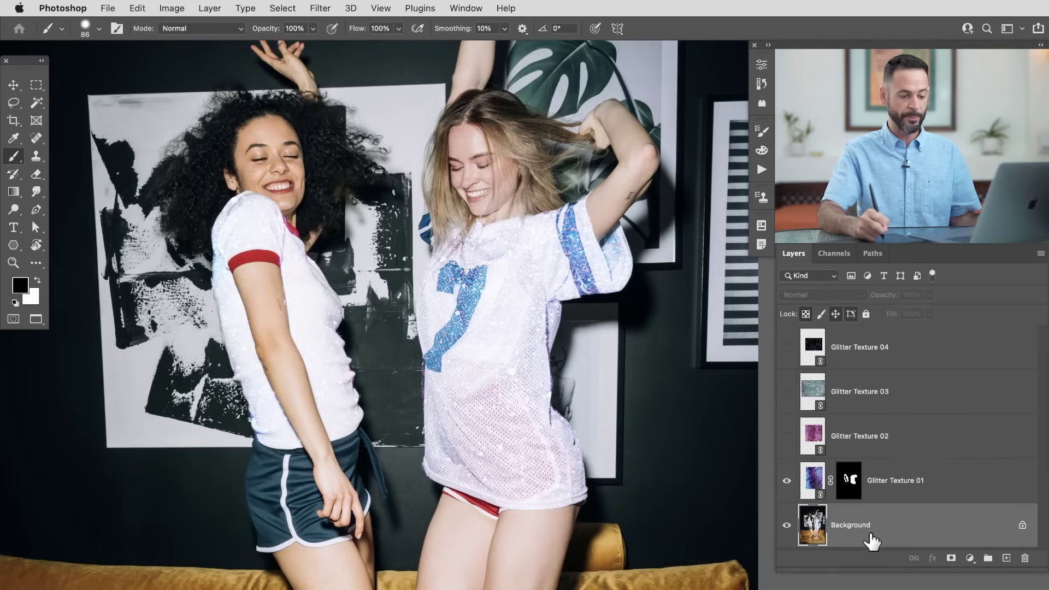
Add a Levels adjustment layer directly above the Background and lower its white output level to 207
{"action": "left_click", "coordinate": [969, 558]}
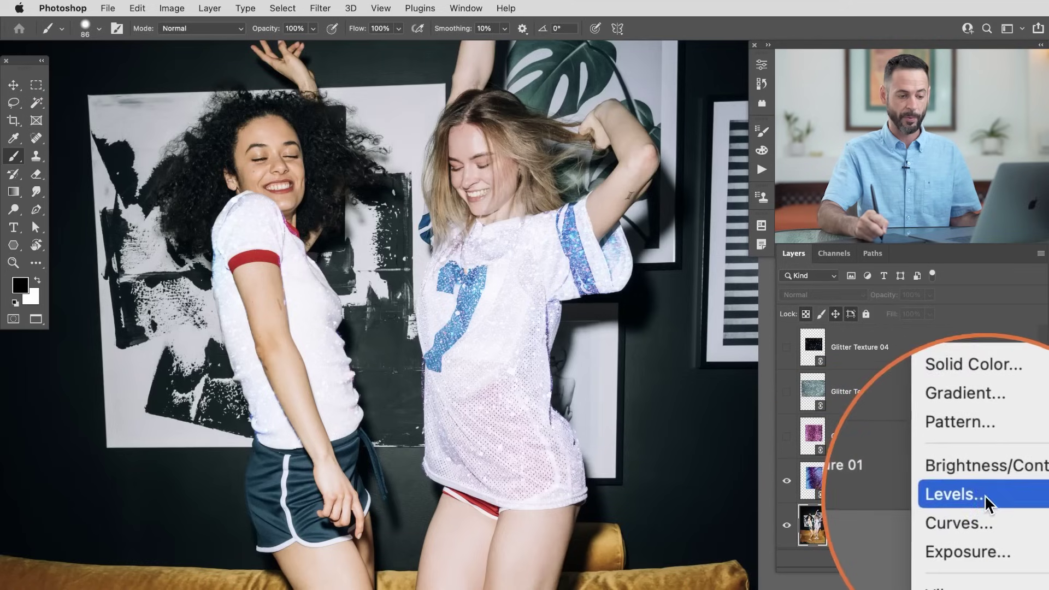
{"action": "left_click", "coordinate": [987, 497]}
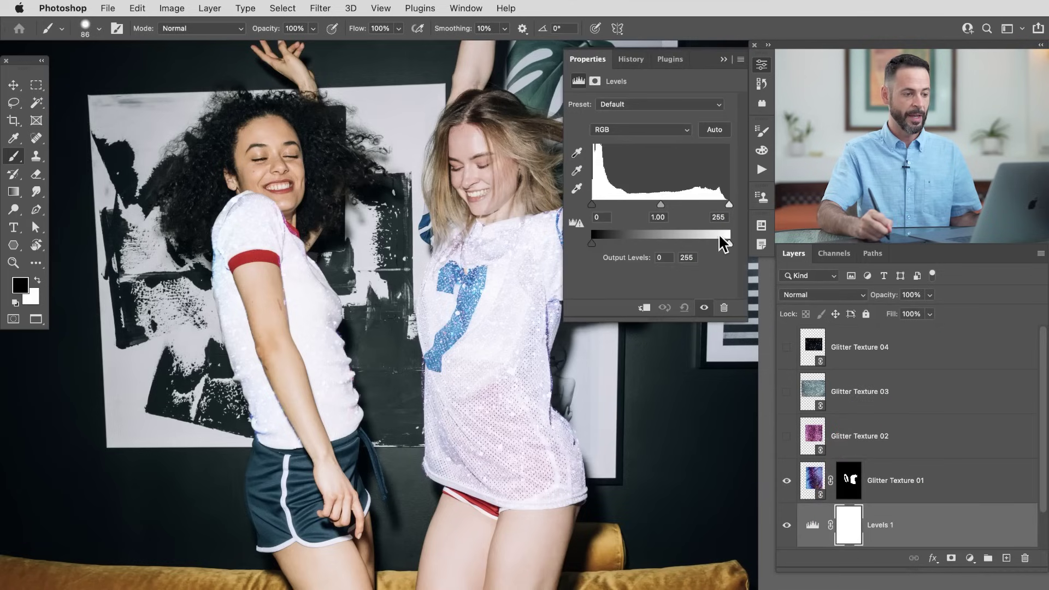
{"action": "left_click_drag", "start_coordinate": [726, 244], "coordinate": [703, 252]}
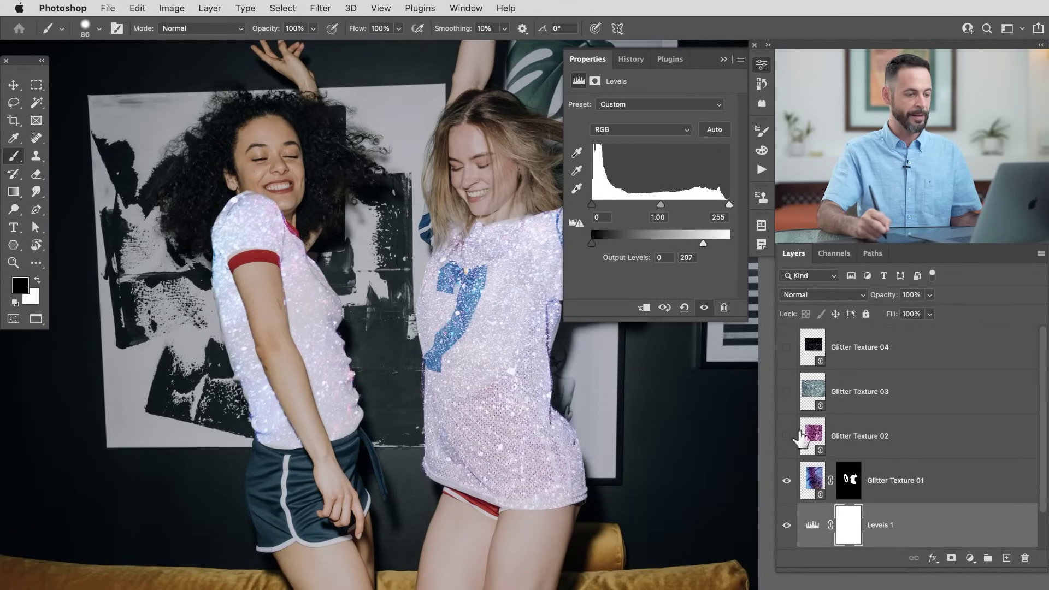
{"action": "left_click", "coordinate": [786, 481]}
{"action": "left_click", "coordinate": [786, 481]}
{"action": "left_click", "coordinate": [786, 481]}
{"action": "left_click", "coordinate": [786, 481]}
{"action": "left_click", "coordinate": [786, 481]}
{"action": "left_click", "coordinate": [786, 481]}
Apply a Levels smart filter with default values to Glitter Texture 01
{"action": "left_click", "coordinate": [932, 488]}
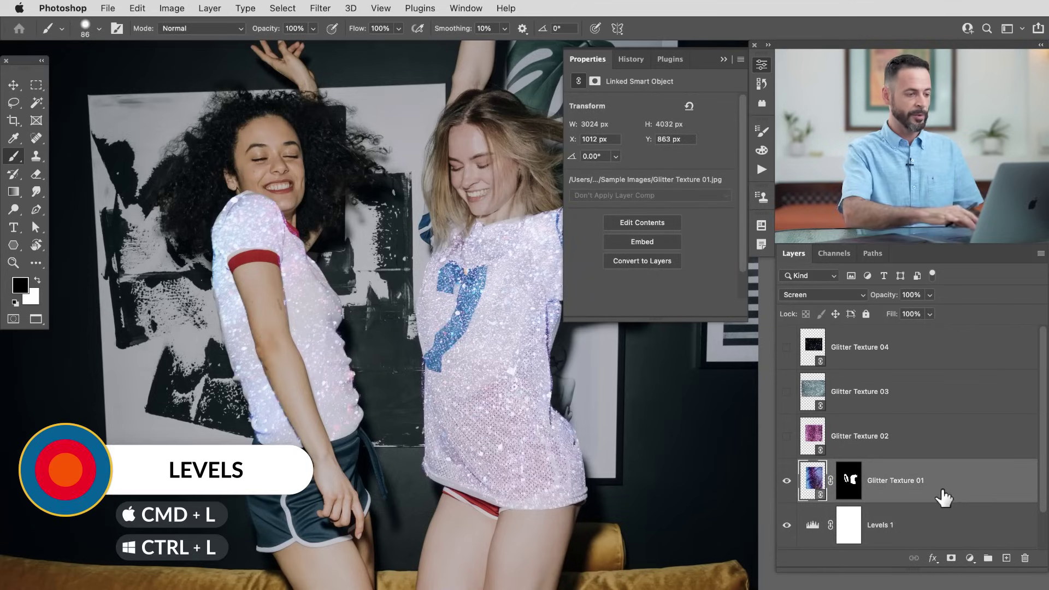
{"action": "key", "text": "super+l"}
{"action": "left_click", "coordinate": [632, 171]}
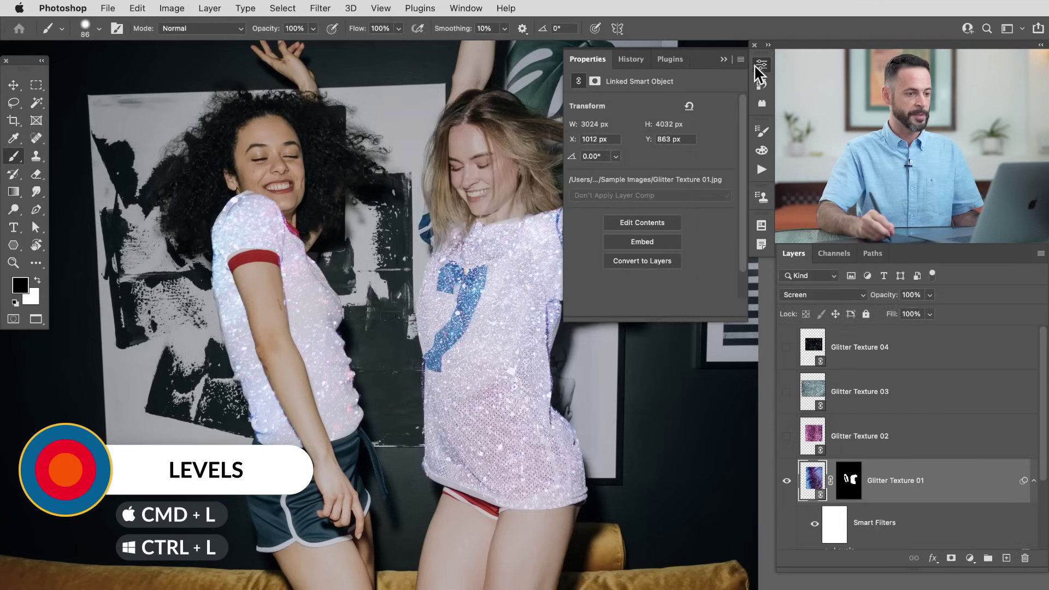
{"action": "left_click", "coordinate": [758, 64]}
{"action": "left_click_drag", "start_coordinate": [1044, 453], "coordinate": [1043, 471]}
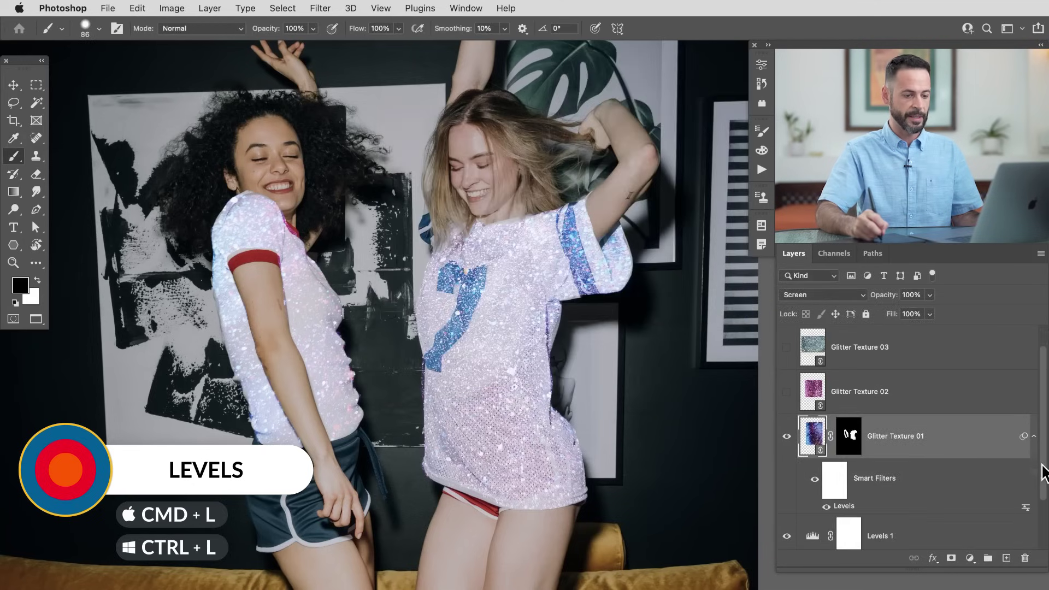
Edit Glitter Texture 01's Levels filter, raising the black input level and lowering the white input level to 197
{"action": "double_click", "coordinate": [851, 507]}
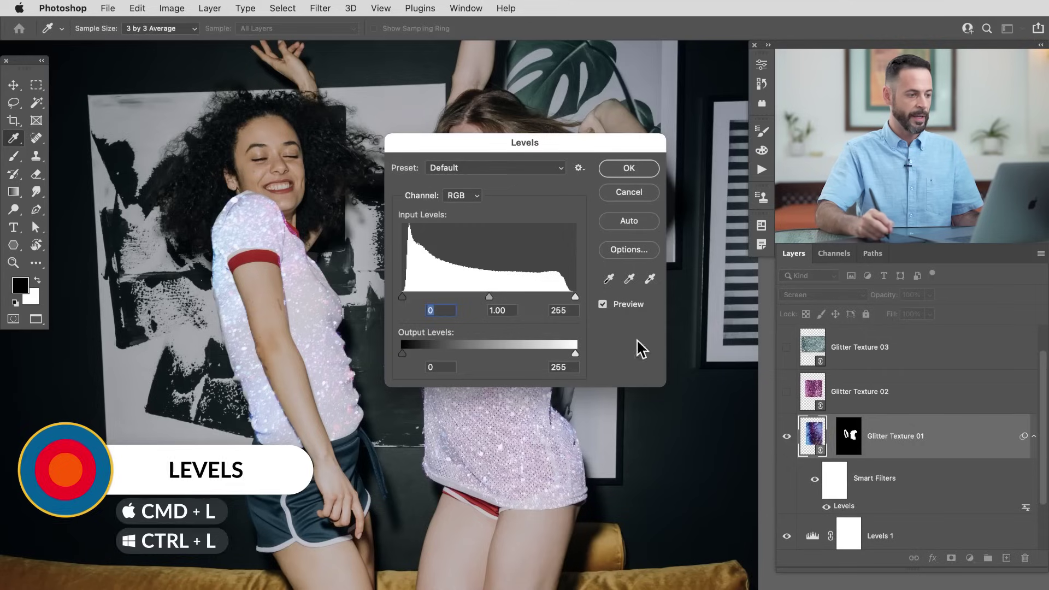
{"action": "left_click_drag", "start_coordinate": [584, 148], "coordinate": [647, 259]}
{"action": "left_click_drag", "start_coordinate": [401, 249], "coordinate": [267, 282]}
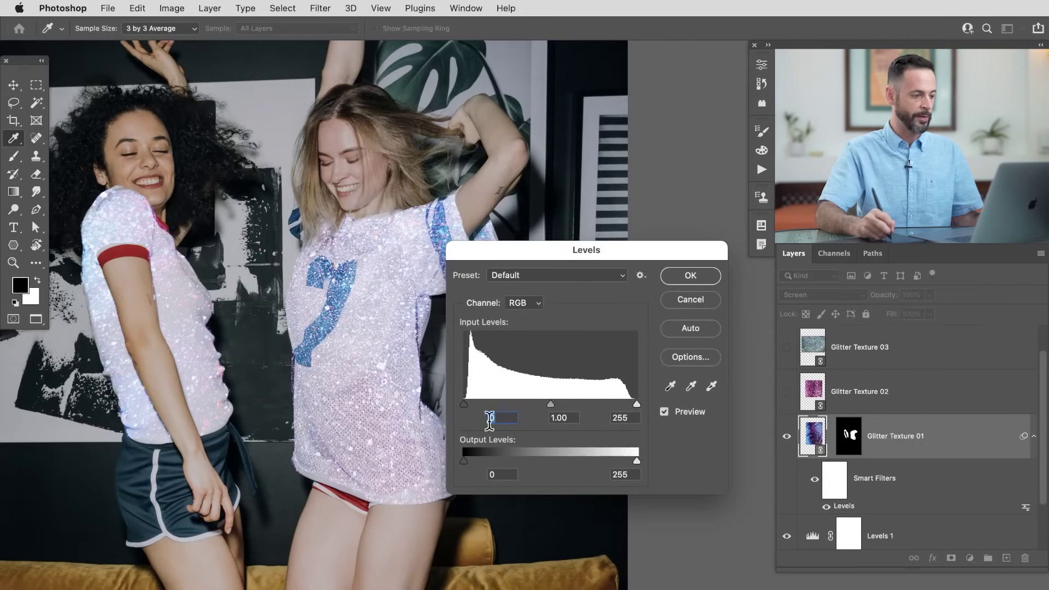
{"action": "left_click_drag", "start_coordinate": [485, 401], "coordinate": [493, 401]}
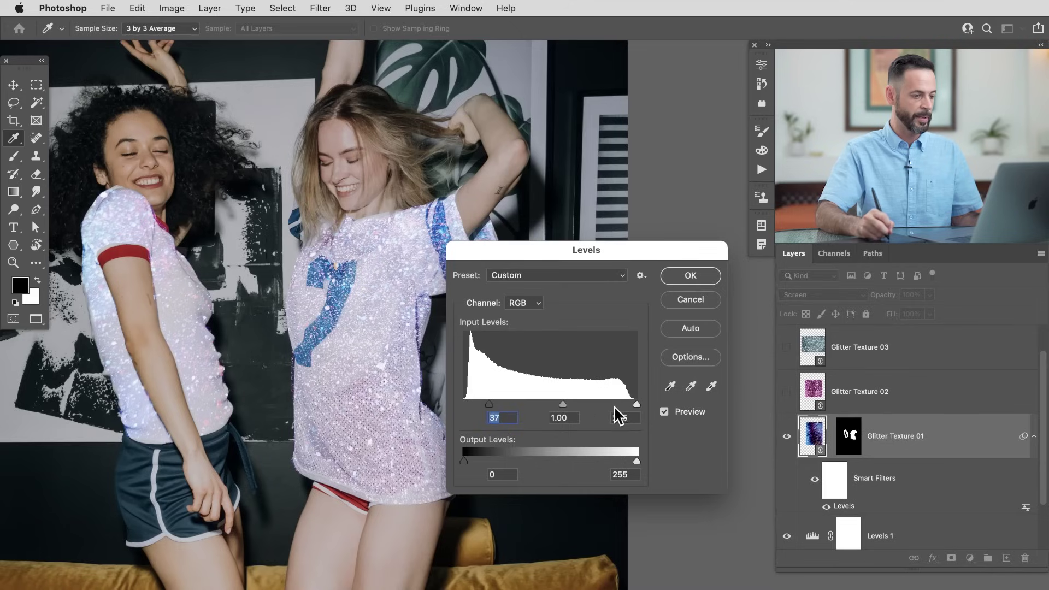
{"action": "left_click_drag", "start_coordinate": [634, 404], "coordinate": [553, 401]}
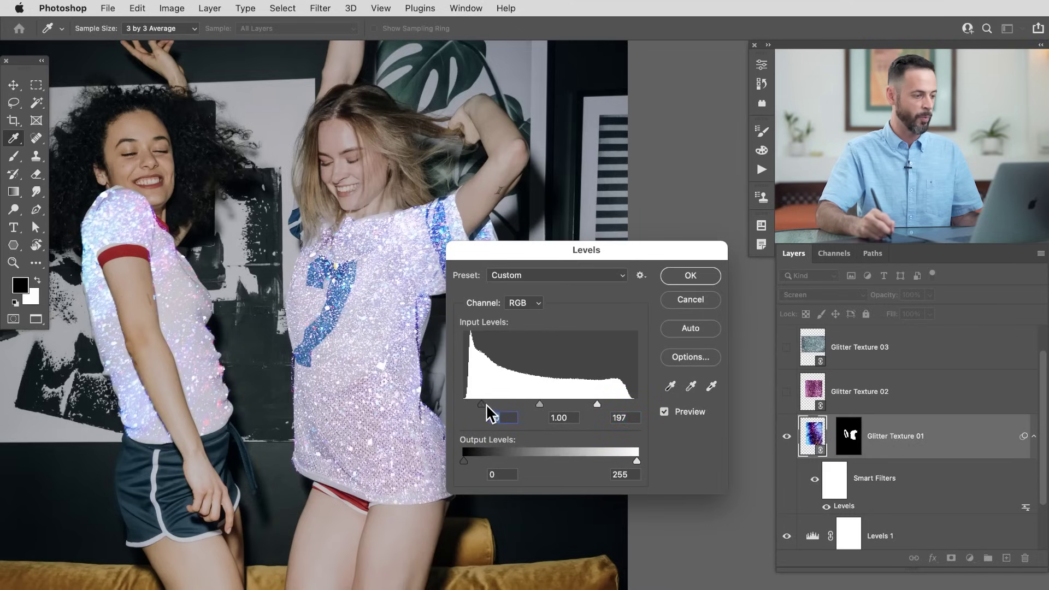
{"action": "left_click", "coordinate": [690, 275]}
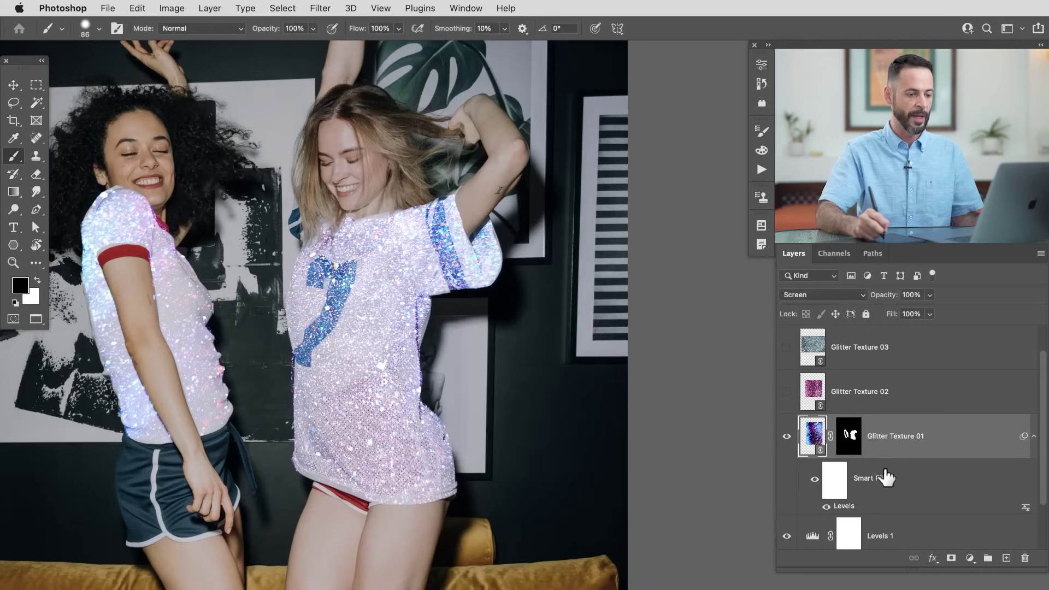
Unlink Glitter Texture 01 from its mask, scale the texture down and reposition it over both women's shirts
{"action": "left_click", "coordinate": [826, 436]}
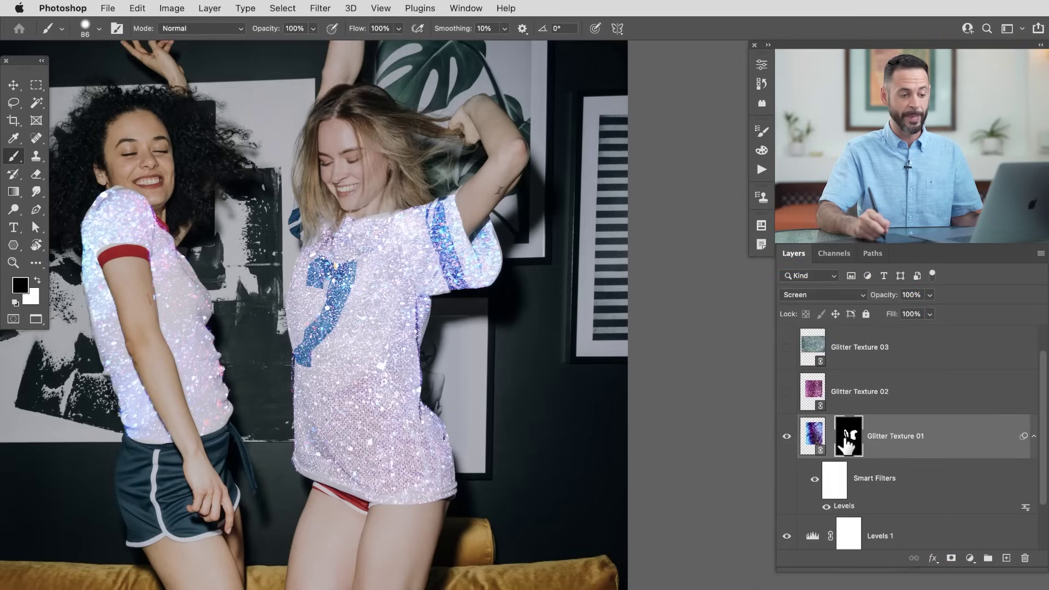
{"action": "left_click", "coordinate": [814, 437]}
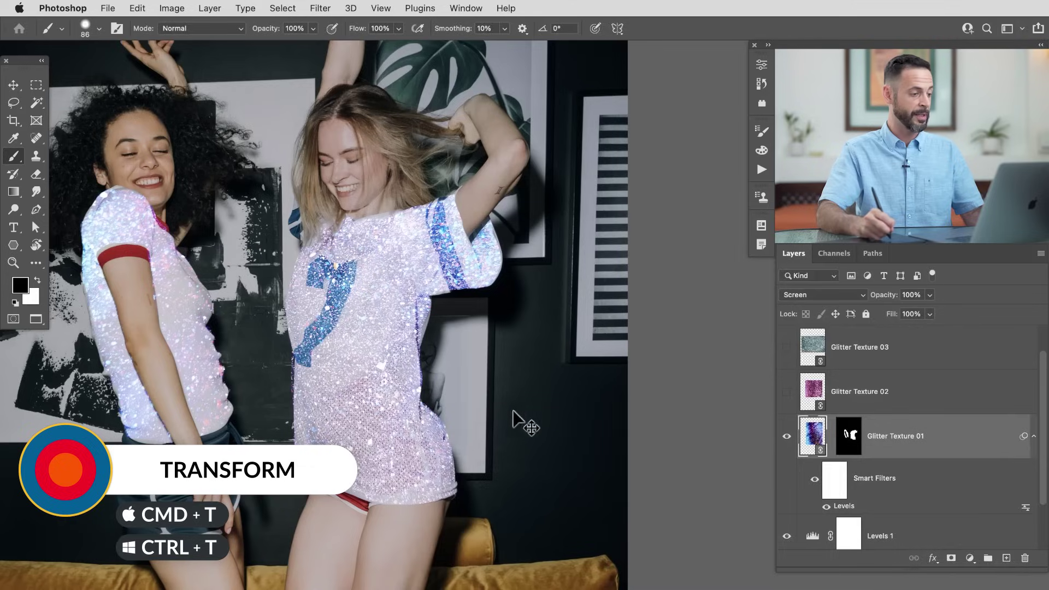
{"action": "key", "text": "super+t"}
{"action": "left_click_drag", "start_coordinate": [490, 424], "coordinate": [426, 418]}
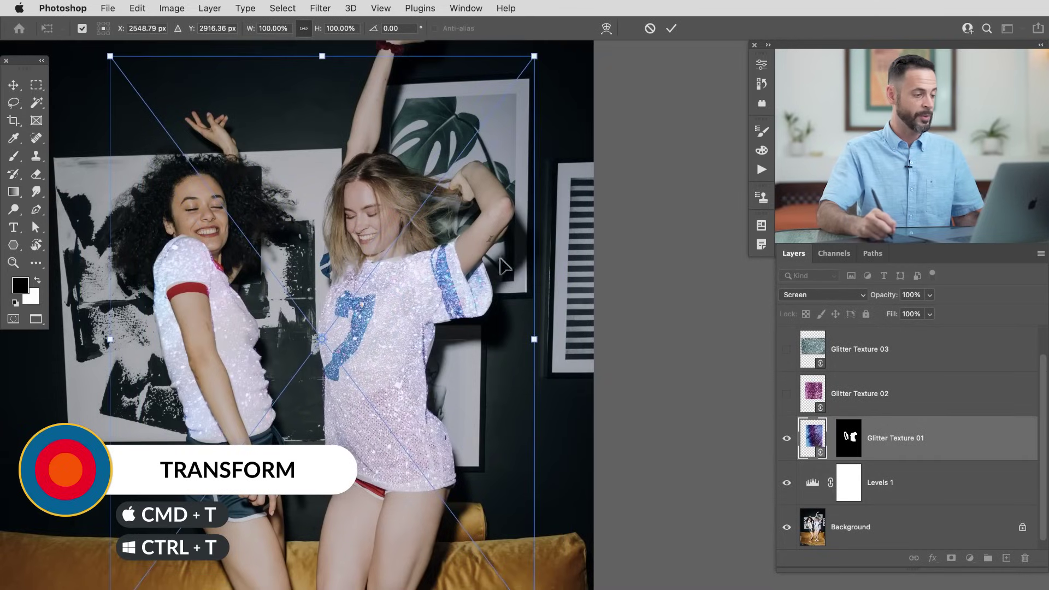
{"action": "left_click_drag", "start_coordinate": [534, 57], "coordinate": [515, 130]}
{"action": "mouse_move", "coordinate": [386, 416]}
{"action": "left_mouse_down"}
{"action": "mouse_move", "coordinate": [395, 388]}
{"action": "mouse_move", "coordinate": [389, 445]}
{"action": "mouse_move", "coordinate": [404, 443]}
{"action": "mouse_move", "coordinate": [372, 435]}
{"action": "mouse_move", "coordinate": [431, 465]}
{"action": "left_mouse_up"}
{"action": "key", "text": "Return"}
{"action": "key", "text": "b"}
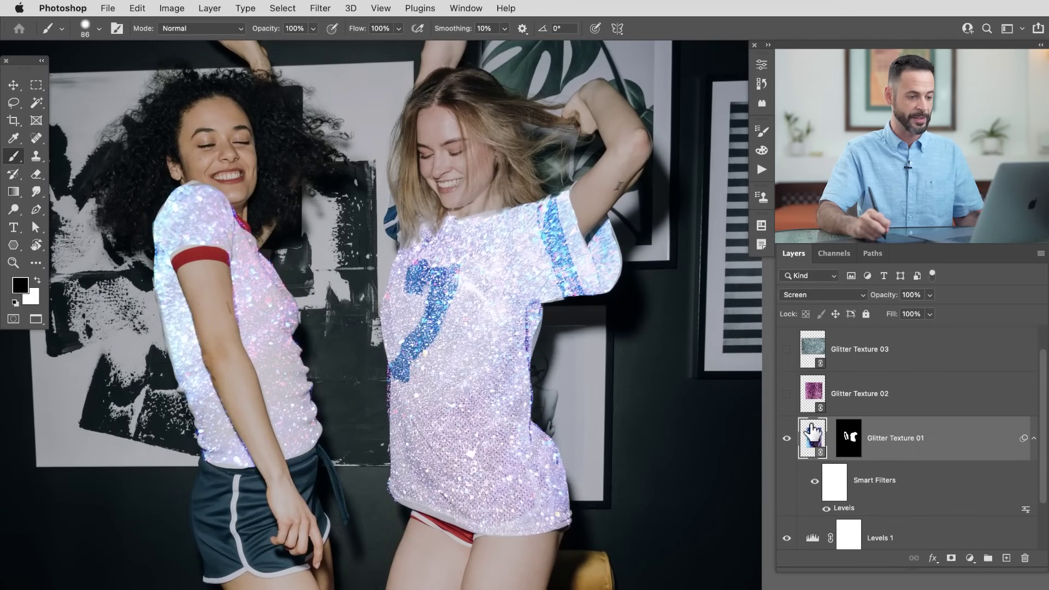
Show Glitter Texture 02, scale it down and reposition it over the two women
{"action": "left_click", "coordinate": [1033, 438]}
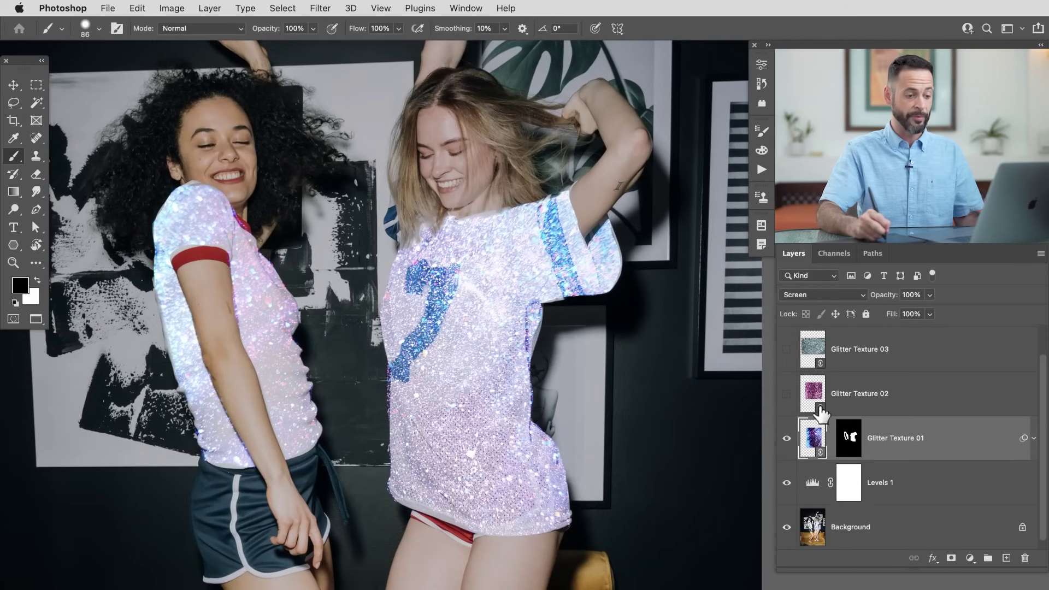
{"action": "left_click", "coordinate": [787, 394]}
{"action": "left_click", "coordinate": [869, 408]}
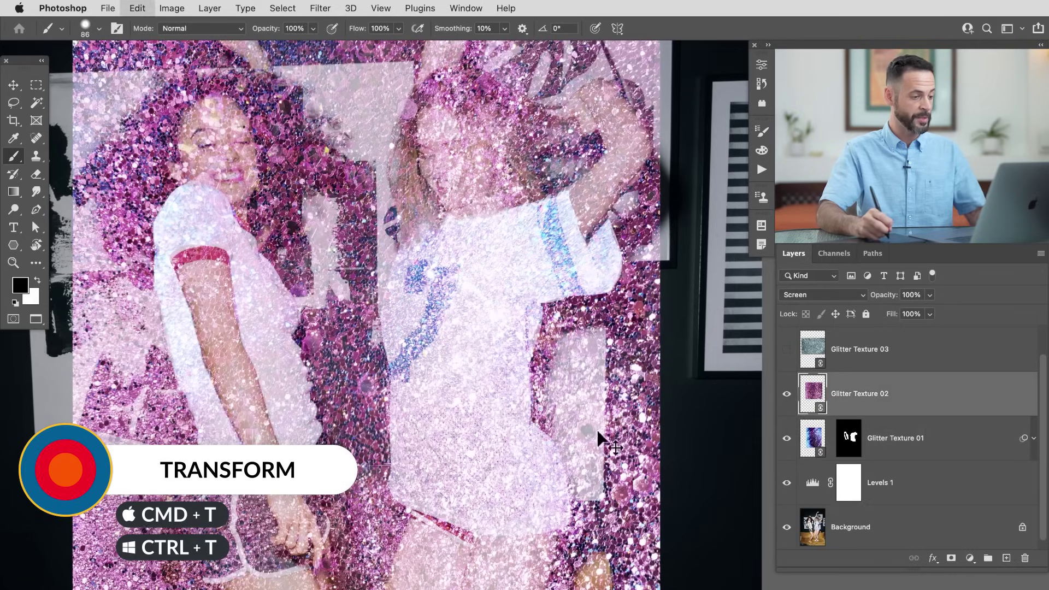
{"action": "key", "text": "super+t"}
{"action": "left_click_drag", "start_coordinate": [660, 589], "coordinate": [552, 459]}
{"action": "mouse_move", "coordinate": [442, 381]}
{"action": "left_mouse_down"}
{"action": "mouse_move", "coordinate": [498, 483]}
{"action": "mouse_move", "coordinate": [496, 504]}
{"action": "left_mouse_up"}
{"action": "key", "text": "Return"}
{"action": "key", "text": "b"}
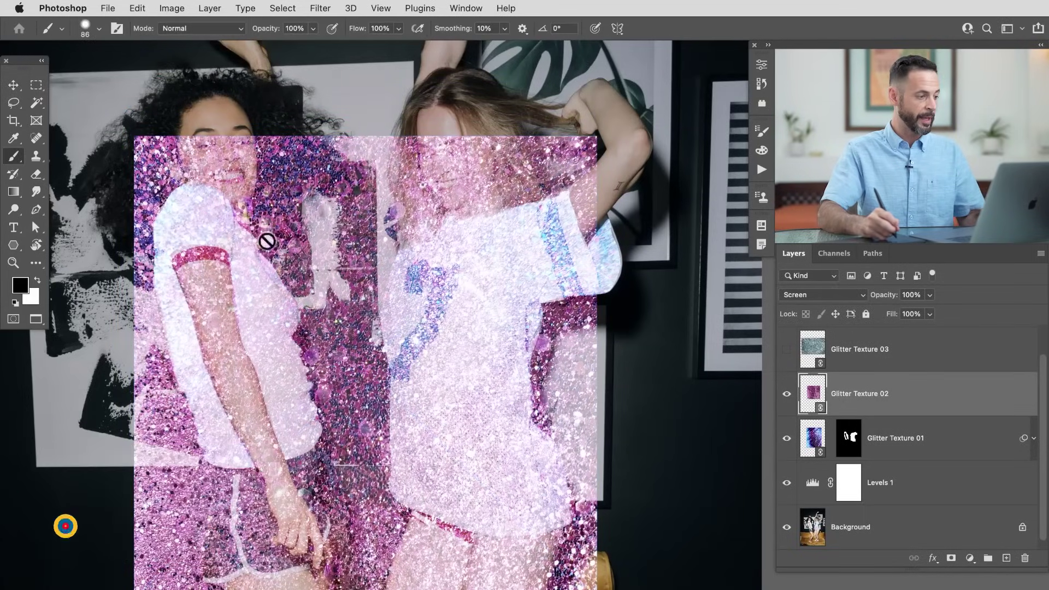
Outline the red sleeve cuff of the dark-haired woman's T-shirt with a freehand Lasso selection
{"action": "key", "text": "l"}
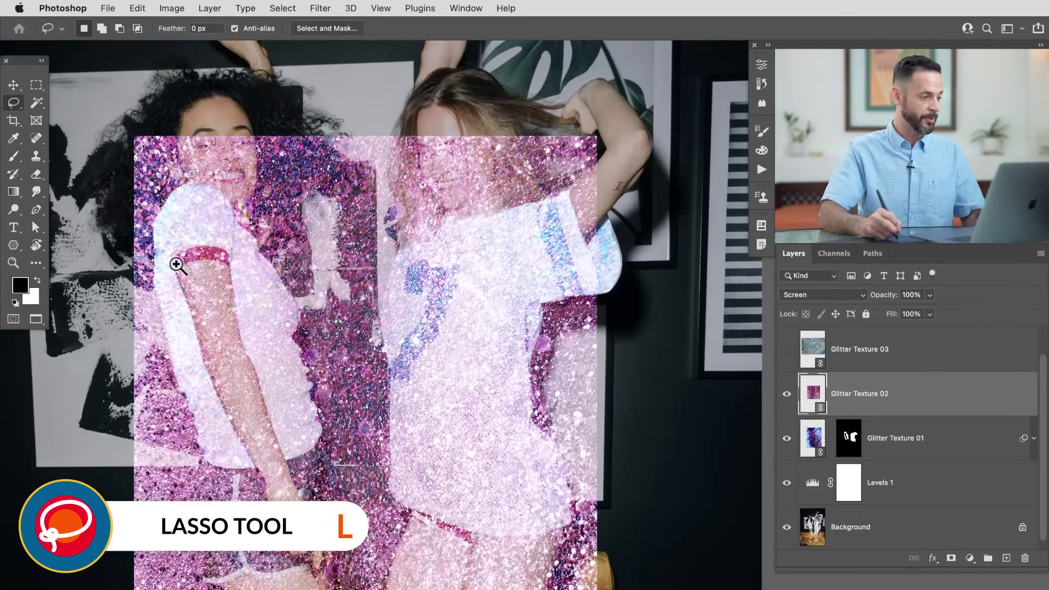
{"action": "scroll", "coordinate": [183, 257], "scroll_direction": "up", "scroll_amount": 5}
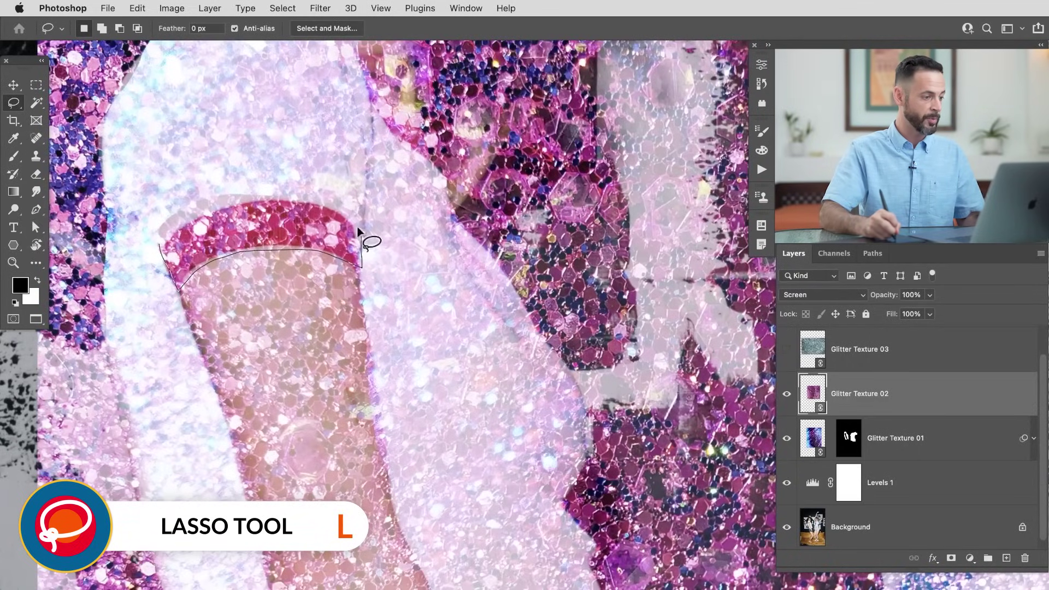
{"action": "left_click_drag", "start_coordinate": [161, 240], "coordinate": [163, 236]}
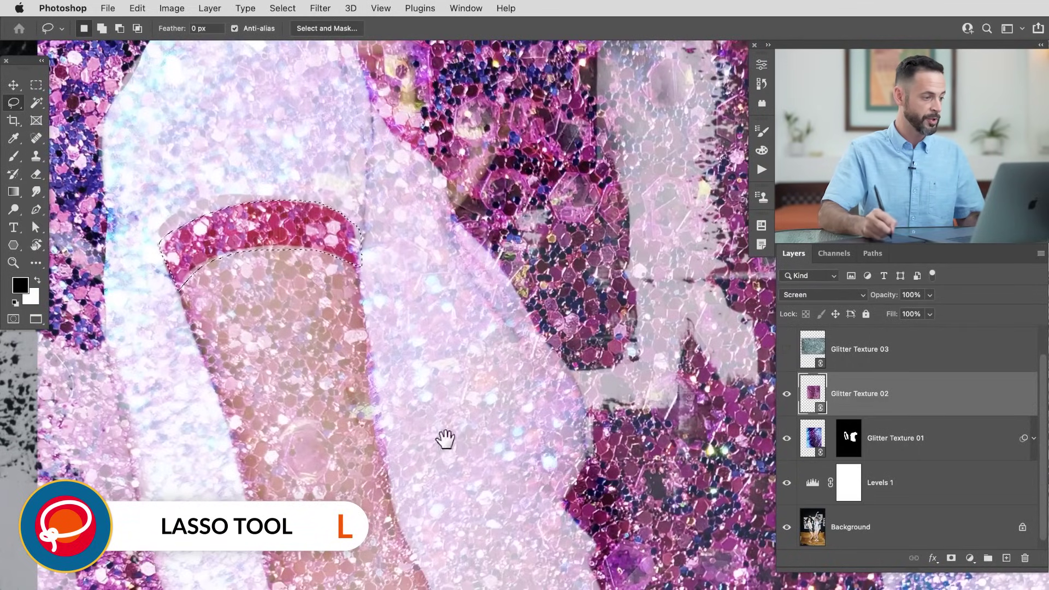
Add the red parts of the blonde woman's shorts to the Lasso selection and mask Glitter Texture 02 with it
{"action": "left_click_drag", "start_coordinate": [445, 440], "coordinate": [383, 208]}
{"action": "left_click_drag", "start_coordinate": [445, 420], "coordinate": [469, 221]}
{"action": "left_click_drag", "start_coordinate": [645, 492], "coordinate": [448, 342]}
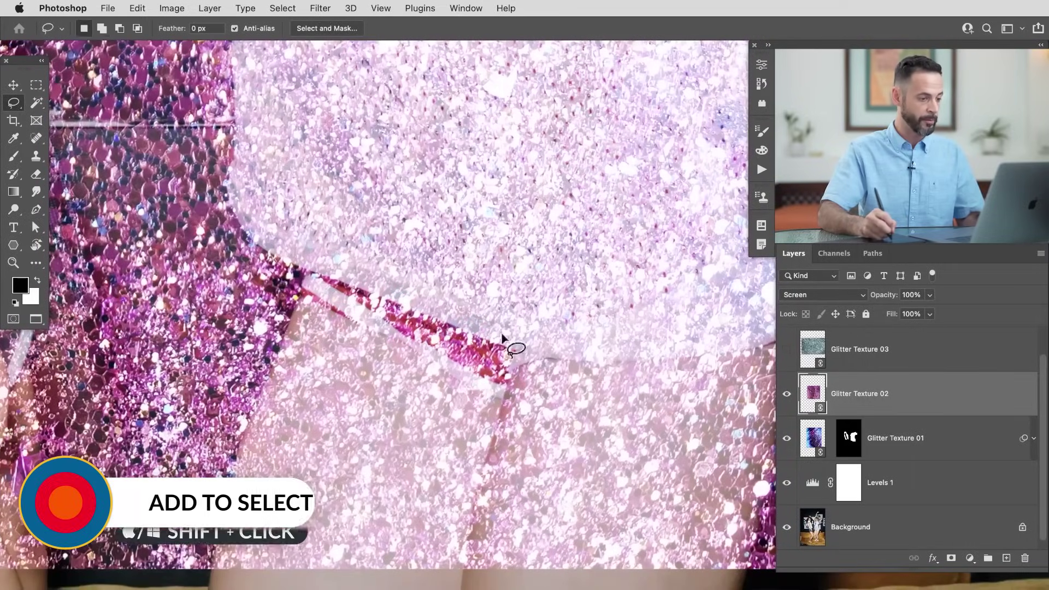
{"action": "key", "text": "shift"}
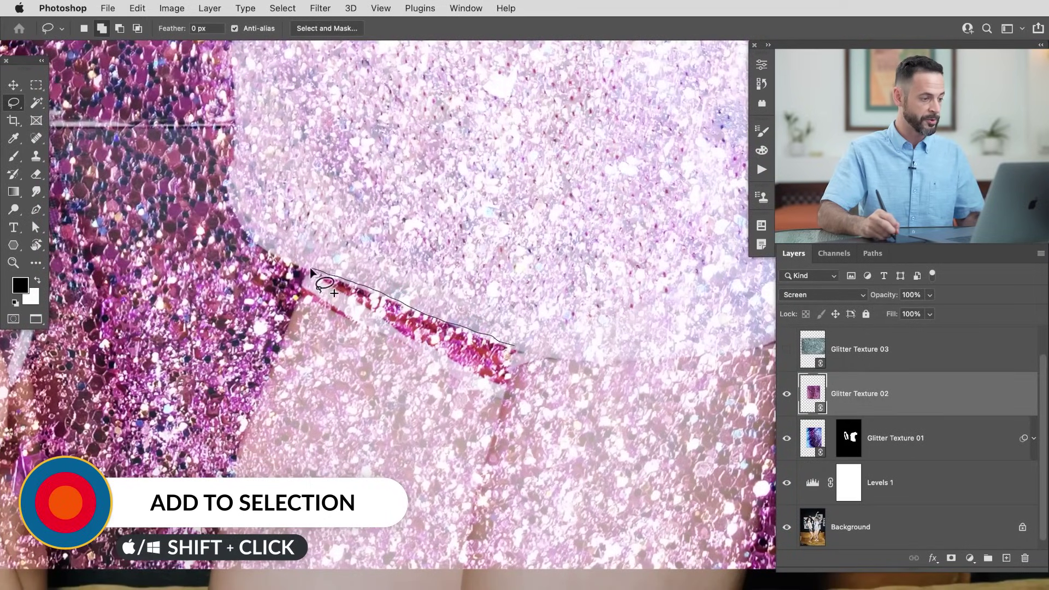
{"action": "left_click_drag", "start_coordinate": [510, 355], "coordinate": [508, 361]}
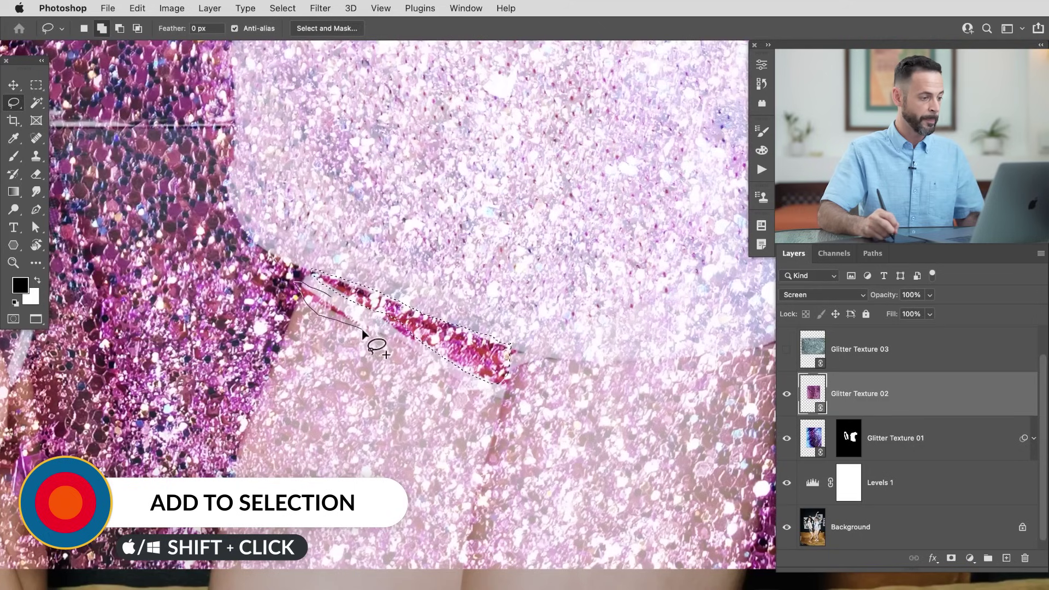
{"action": "left_click_drag", "start_coordinate": [403, 338], "coordinate": [372, 305]}
{"action": "left_click_drag", "start_coordinate": [383, 237], "coordinate": [421, 516]}
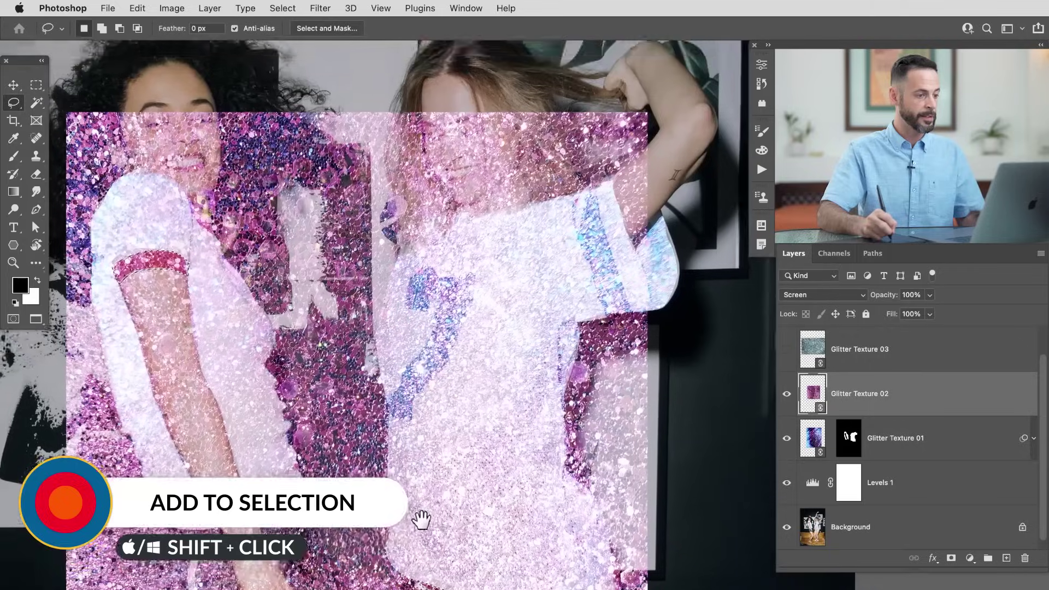
{"action": "left_click_drag", "start_coordinate": [491, 479], "coordinate": [508, 424]}
{"action": "left_click", "coordinate": [952, 558]}
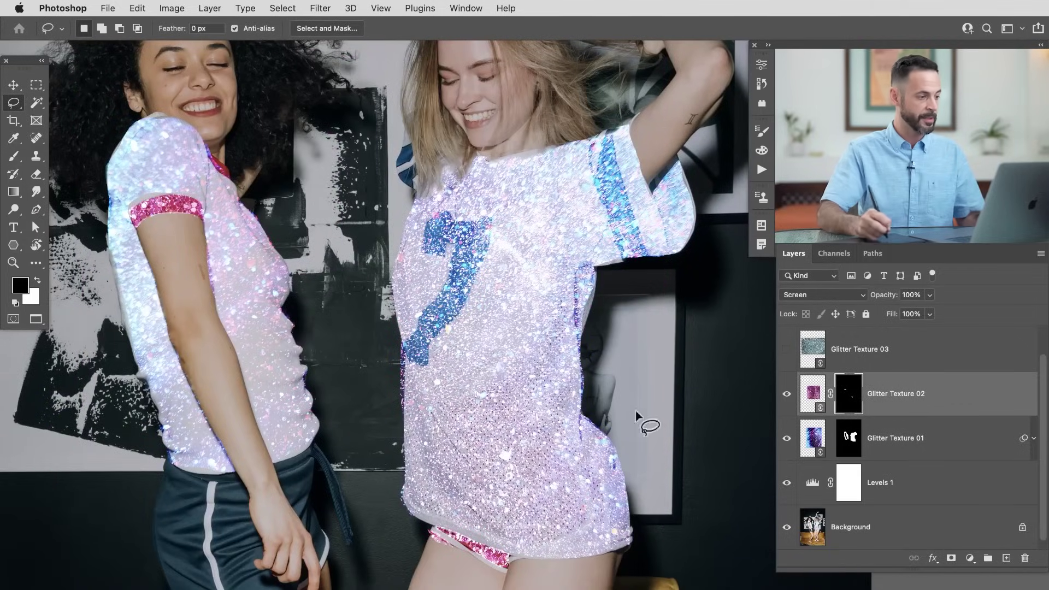
Refine Glitter Texture 02's mask with a size 22 brush so the glitter follows the red parts of the shorts
{"action": "scroll", "coordinate": [490, 558], "scroll_direction": "up", "scroll_amount": 5}
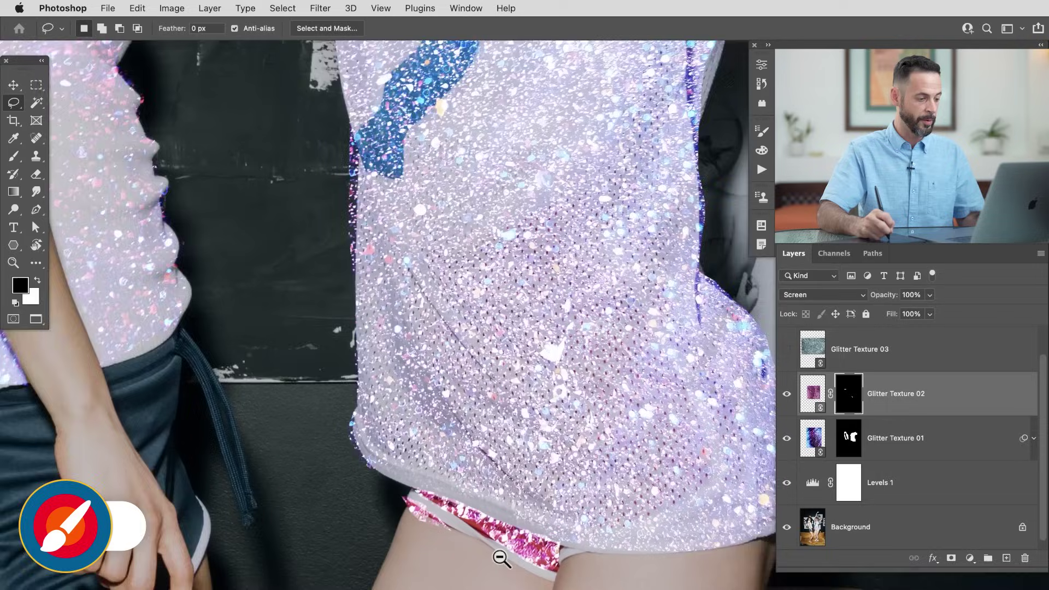
{"action": "key", "text": "b"}
{"action": "left_click_drag", "start_coordinate": [502, 492], "coordinate": [486, 491]}
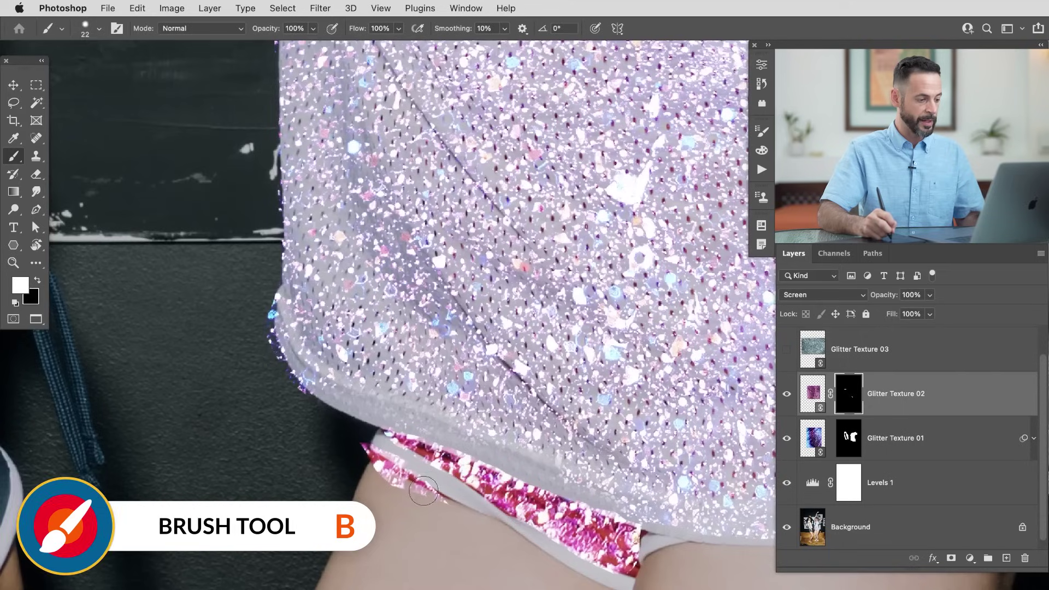
{"action": "key", "text": "x"}
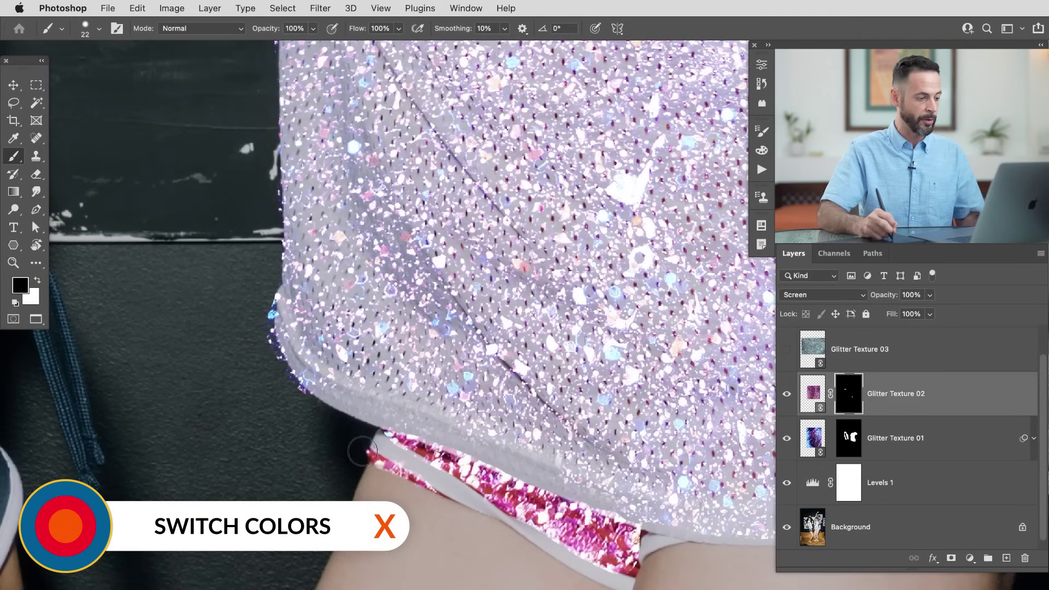
{"action": "key", "text": "x"}
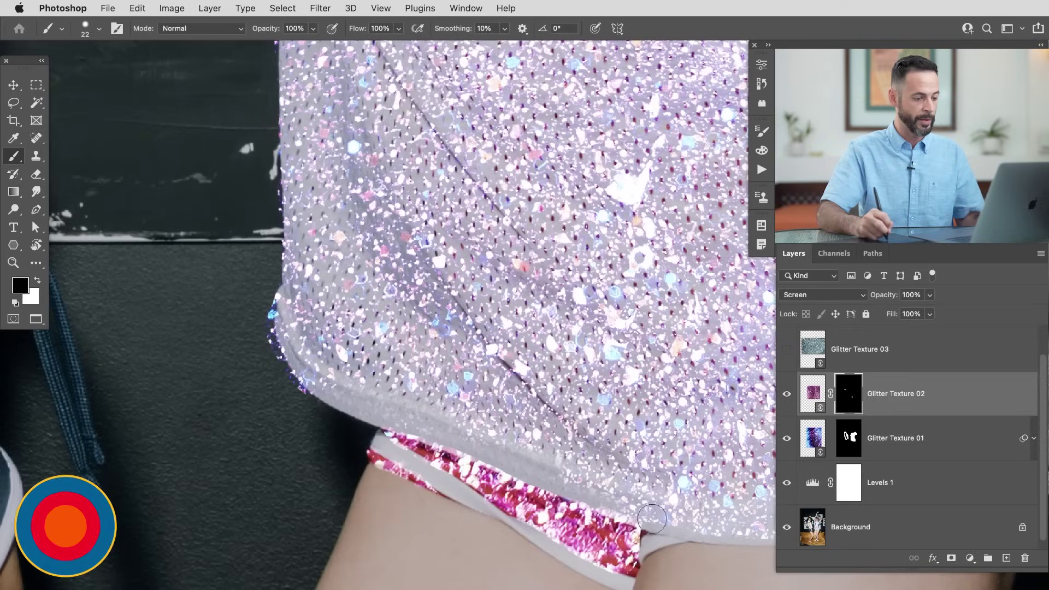
{"action": "left_click_drag", "start_coordinate": [649, 528], "coordinate": [554, 581]}
Paint white on Glitter Texture 01's mask to fill the bare gap above the red sleeve cuff
{"action": "left_click_drag", "start_coordinate": [362, 289], "coordinate": [440, 256]}
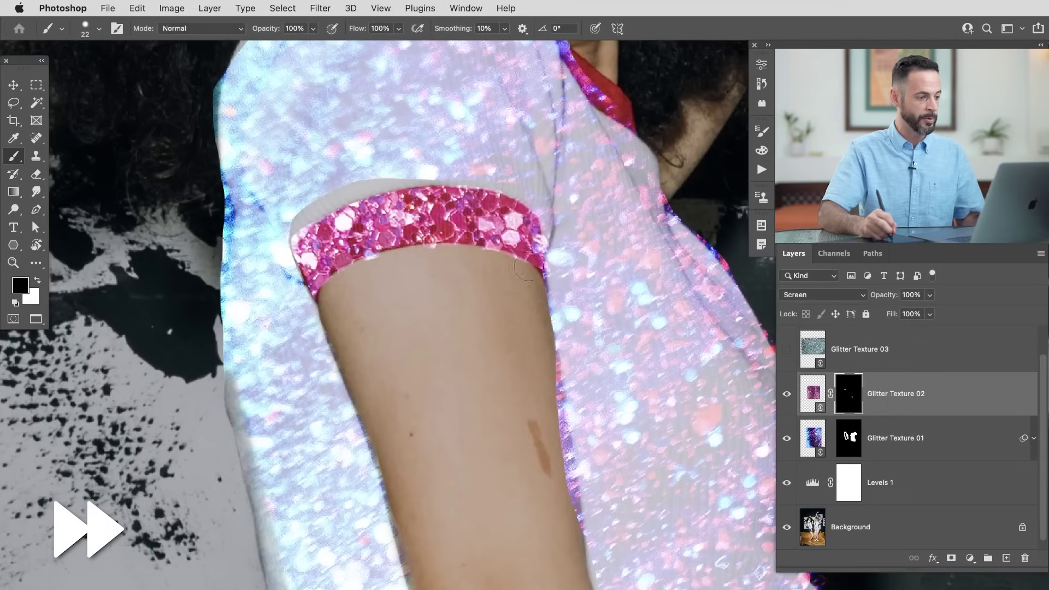
{"action": "key", "text": "x"}
{"action": "left_click", "coordinate": [848, 438]}
{"action": "key", "text": "x"}
{"action": "mouse_move", "coordinate": [328, 201]}
{"action": "left_mouse_down"}
{"action": "mouse_move", "coordinate": [496, 181]}
{"action": "mouse_move", "coordinate": [284, 251]}
{"action": "left_mouse_up"}
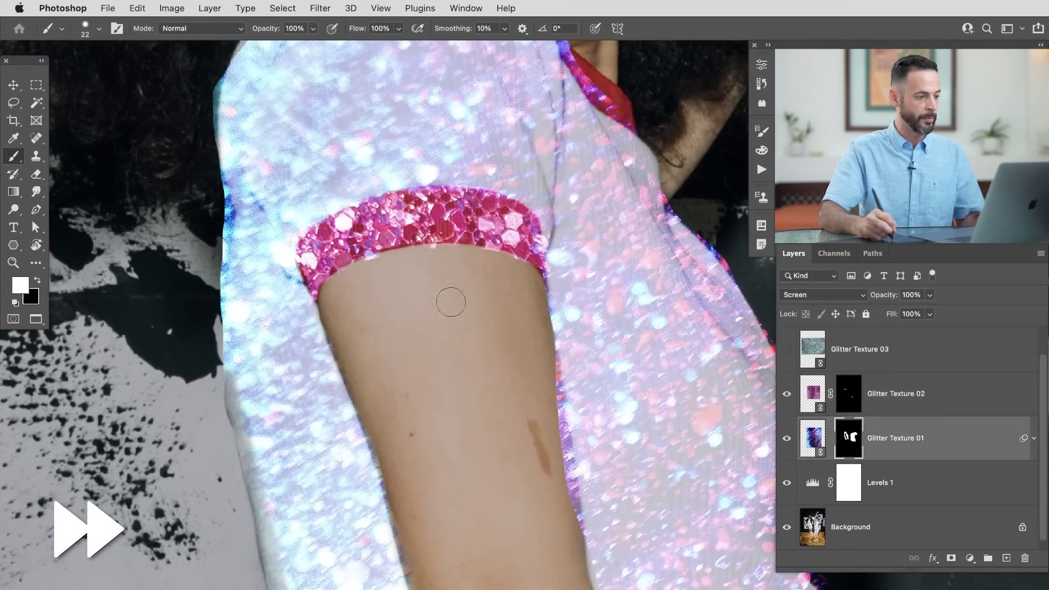
Clean up the lower and side edges of the sleeve cuff on Glitter Texture 02's mask
{"action": "left_click", "coordinate": [848, 394]}
{"action": "left_click_drag", "start_coordinate": [489, 261], "coordinate": [529, 274]}
{"action": "left_click_drag", "start_coordinate": [330, 288], "coordinate": [214, 169]}
{"action": "left_click", "coordinate": [787, 438]}
{"action": "left_click", "coordinate": [787, 438]}
Refine Glitter Texture 01's mask beside the dark-haired woman's arm and over the lower part of her T-shirt
{"action": "left_click", "coordinate": [848, 437]}
{"action": "mouse_move", "coordinate": [453, 371]}
{"action": "left_mouse_down"}
{"action": "mouse_move", "coordinate": [437, 268]}
{"action": "mouse_move", "coordinate": [461, 399]}
{"action": "left_mouse_up"}
{"action": "left_click_drag", "start_coordinate": [275, 350], "coordinate": [292, 476]}
{"action": "left_click_drag", "start_coordinate": [370, 507], "coordinate": [242, 92]}
{"action": "key", "text": "x"}
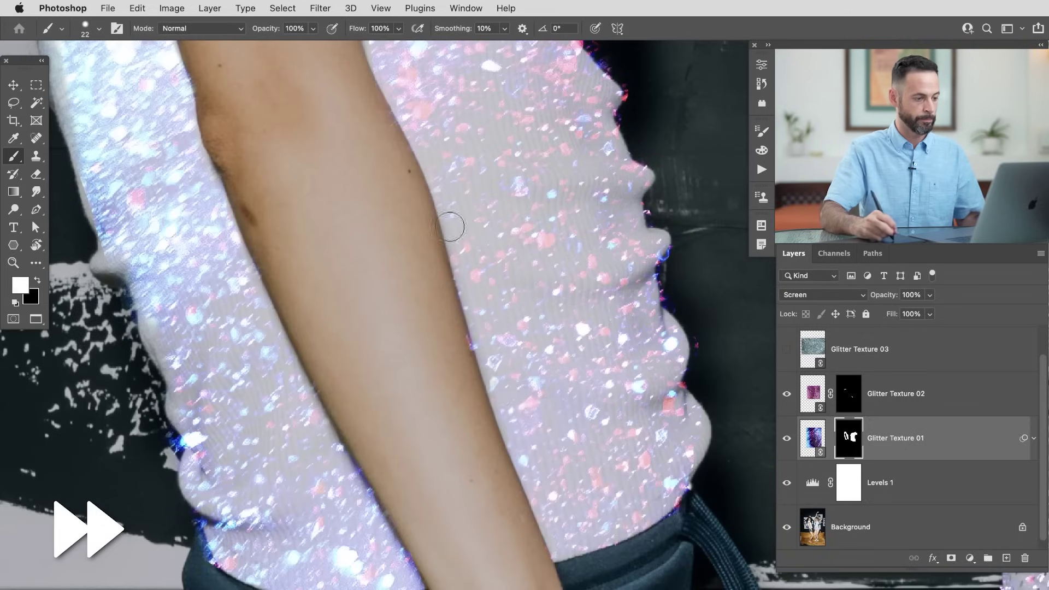
{"action": "left_click_drag", "start_coordinate": [457, 227], "coordinate": [375, 258]}
{"action": "key", "text": "x"}
Paint black on Glitter Texture 01's mask to remove glitter spilling past the front edge of the dark-haired woman's T-shirt
{"action": "key", "text": "x"}
{"action": "left_click_drag", "start_coordinate": [506, 196], "coordinate": [541, 336]}
{"action": "left_click_drag", "start_coordinate": [533, 222], "coordinate": [498, 557]}
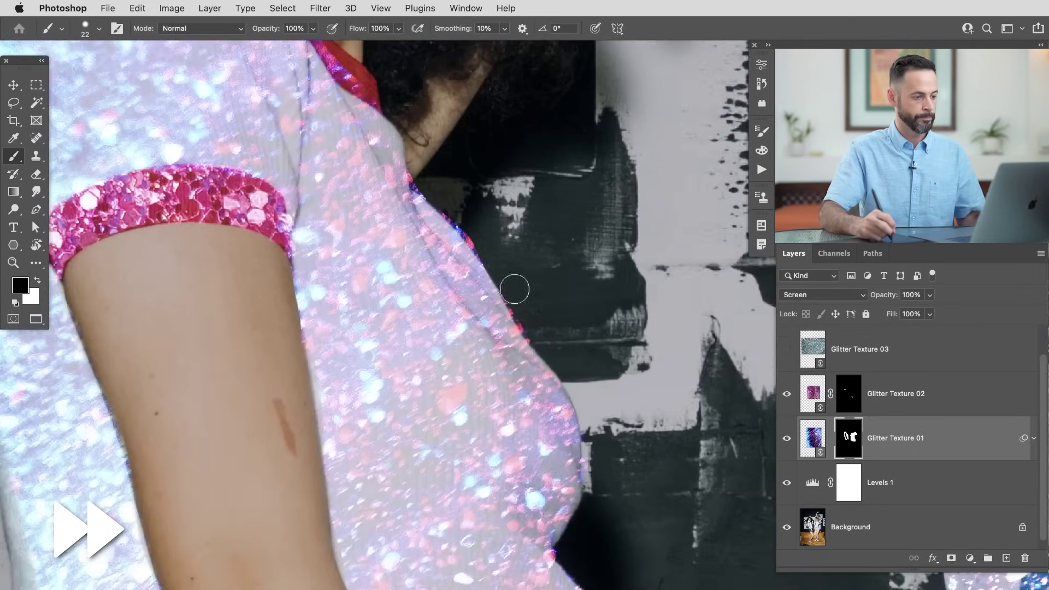
{"action": "left_click_drag", "start_coordinate": [512, 288], "coordinate": [596, 394]}
{"action": "left_click_drag", "start_coordinate": [475, 246], "coordinate": [531, 341]}
{"action": "left_click_drag", "start_coordinate": [377, 279], "coordinate": [498, 426]}
{"action": "left_click_drag", "start_coordinate": [531, 317], "coordinate": [547, 336]}
Touch up the remaining T-shirt edges on Glitter Texture 01's mask, alternating between white and black paint
{"action": "key", "text": "x"}
{"action": "mouse_move", "coordinate": [409, 167]}
{"action": "left_mouse_down"}
{"action": "mouse_move", "coordinate": [365, 150]}
{"action": "mouse_move", "coordinate": [180, 254]}
{"action": "left_mouse_up"}
{"action": "key", "text": "x"}
{"action": "left_click_drag", "start_coordinate": [153, 399], "coordinate": [156, 250]}
{"action": "left_click_drag", "start_coordinate": [153, 361], "coordinate": [147, 554]}
{"action": "key", "text": "x"}
{"action": "left_click_drag", "start_coordinate": [164, 552], "coordinate": [173, 319]}
{"action": "key", "text": "x"}
{"action": "key", "text": "x"}
{"action": "mouse_move", "coordinate": [200, 428]}
{"action": "left_mouse_down"}
{"action": "mouse_move", "coordinate": [221, 552]}
{"action": "mouse_move", "coordinate": [180, 141]}
{"action": "left_mouse_up"}
{"action": "mouse_move", "coordinate": [239, 383]}
{"action": "left_mouse_down"}
{"action": "mouse_move", "coordinate": [287, 487]}
{"action": "mouse_move", "coordinate": [242, 326]}
{"action": "left_mouse_up"}
{"action": "left_click_drag", "start_coordinate": [259, 384], "coordinate": [275, 403]}
{"action": "left_click_drag", "start_coordinate": [338, 575], "coordinate": [320, 451]}
Paint on Glitter Texture 02's mask to cover the dark-haired woman's red collar with pink glitter
{"action": "key", "text": "x"}
{"action": "mouse_move", "coordinate": [308, 494]}
{"action": "left_mouse_down"}
{"action": "mouse_move", "coordinate": [295, 471]}
{"action": "mouse_move", "coordinate": [241, 470]}
{"action": "left_mouse_up"}
{"action": "left_click", "coordinate": [848, 394]}
{"action": "left_click_drag", "start_coordinate": [470, 265], "coordinate": [539, 265]}
{"action": "key", "text": "x"}
{"action": "mouse_move", "coordinate": [393, 219]}
{"action": "left_mouse_down"}
{"action": "mouse_move", "coordinate": [511, 347]}
{"action": "mouse_move", "coordinate": [467, 300]}
{"action": "left_mouse_up"}
{"action": "left_click_drag", "start_coordinate": [617, 356], "coordinate": [559, 355]}
{"action": "key", "text": "ctrl+minus"}
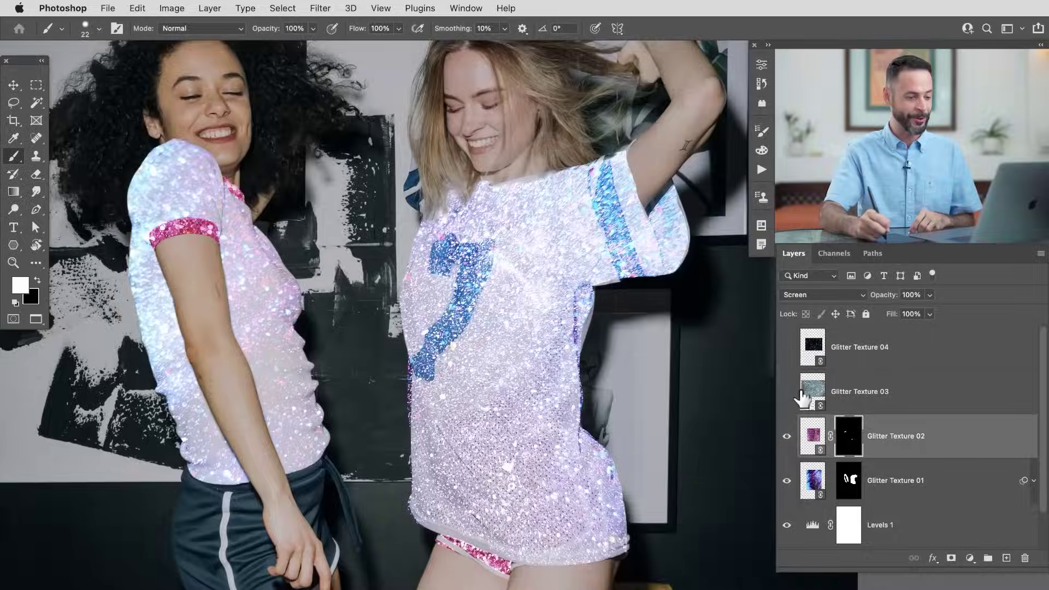
Show the Glitter Texture 03 layer over the photo and make it the active layer
{"action": "left_click", "coordinate": [787, 394]}
{"action": "left_click_drag", "start_coordinate": [465, 297], "coordinate": [443, 326]}
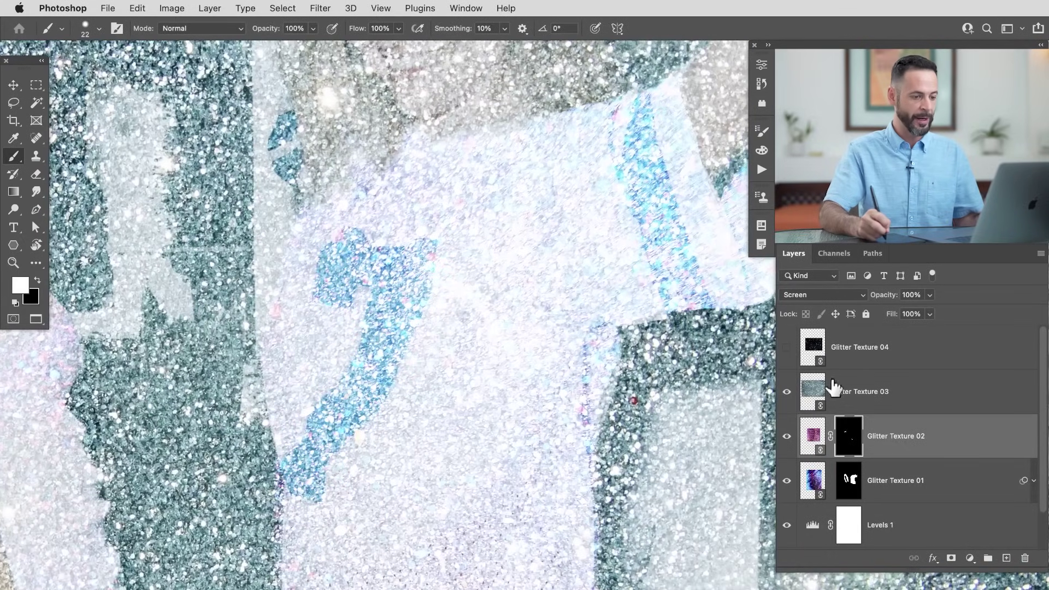
{"action": "left_click", "coordinate": [866, 394]}
{"action": "key", "text": "x"}
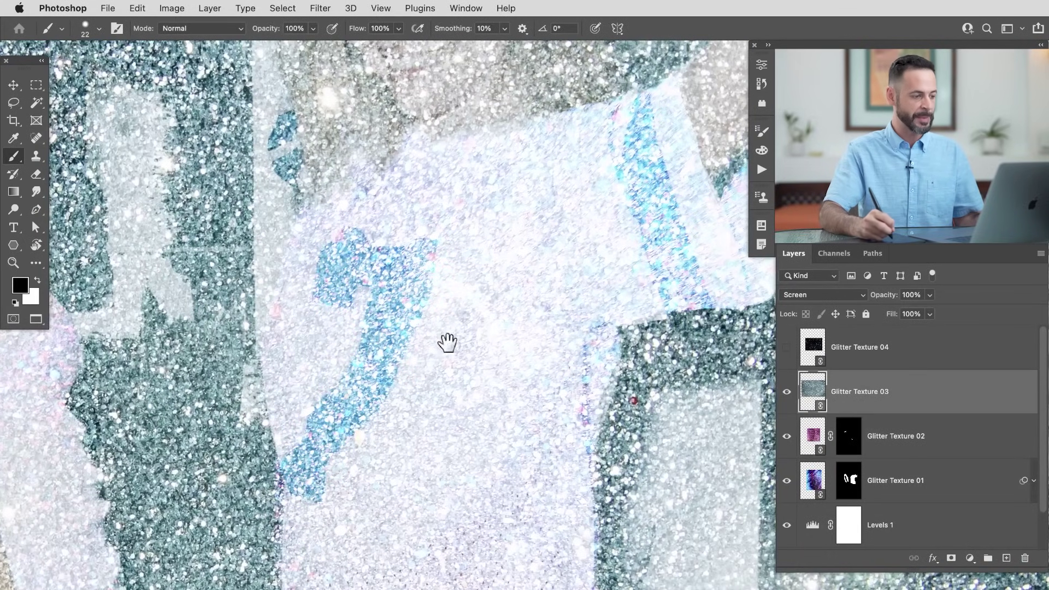
{"action": "left_click", "coordinate": [786, 392]}
{"action": "left_click", "coordinate": [787, 391]}
{"action": "left_click", "coordinate": [787, 392]}
{"action": "left_click", "coordinate": [787, 392]}
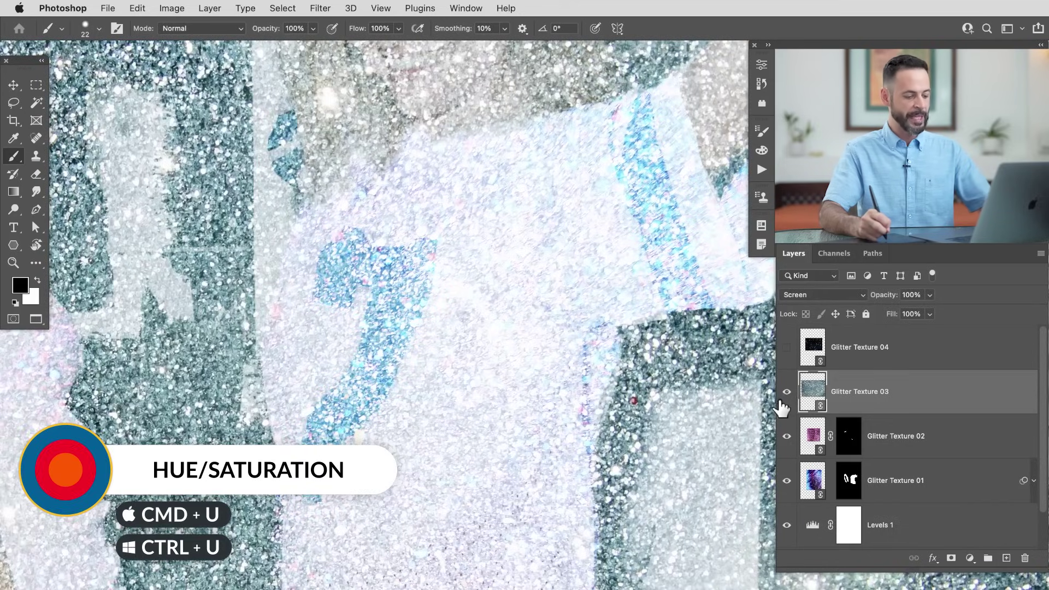
Colorize Glitter Texture 03 blue with a Hue/Saturation smart filter at Hue 225 and Saturation 87, and compare it with the original color
{"action": "key", "text": "super+u"}
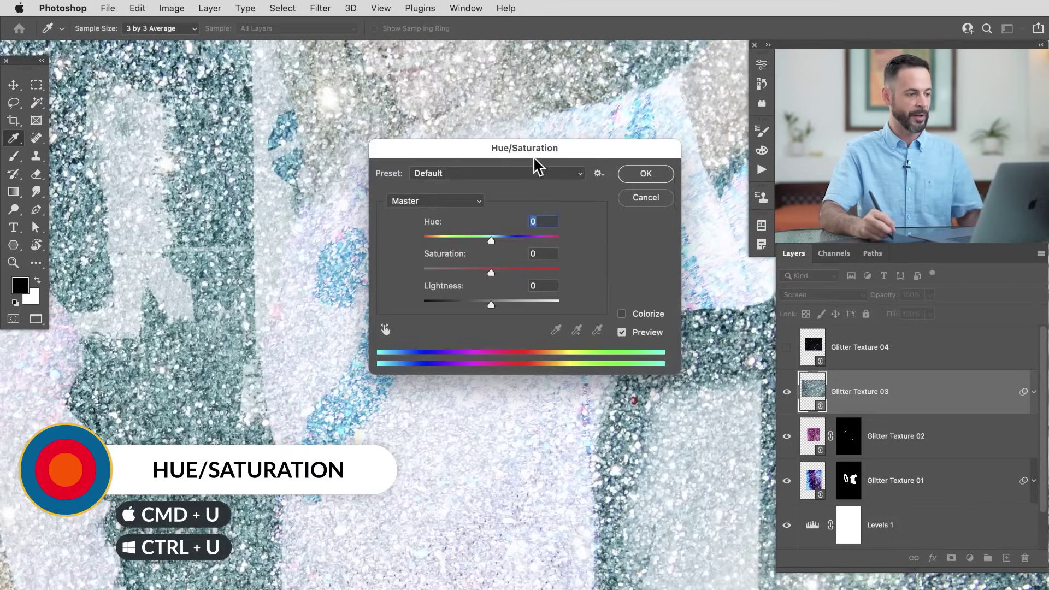
{"action": "left_click_drag", "start_coordinate": [545, 159], "coordinate": [561, 174]}
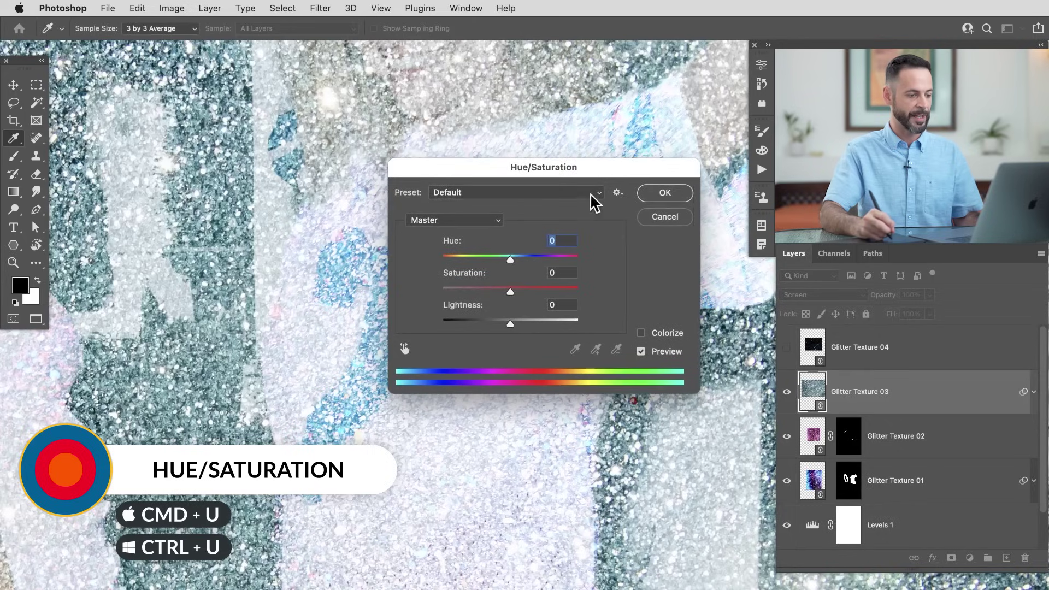
{"action": "left_click", "coordinate": [641, 333]}
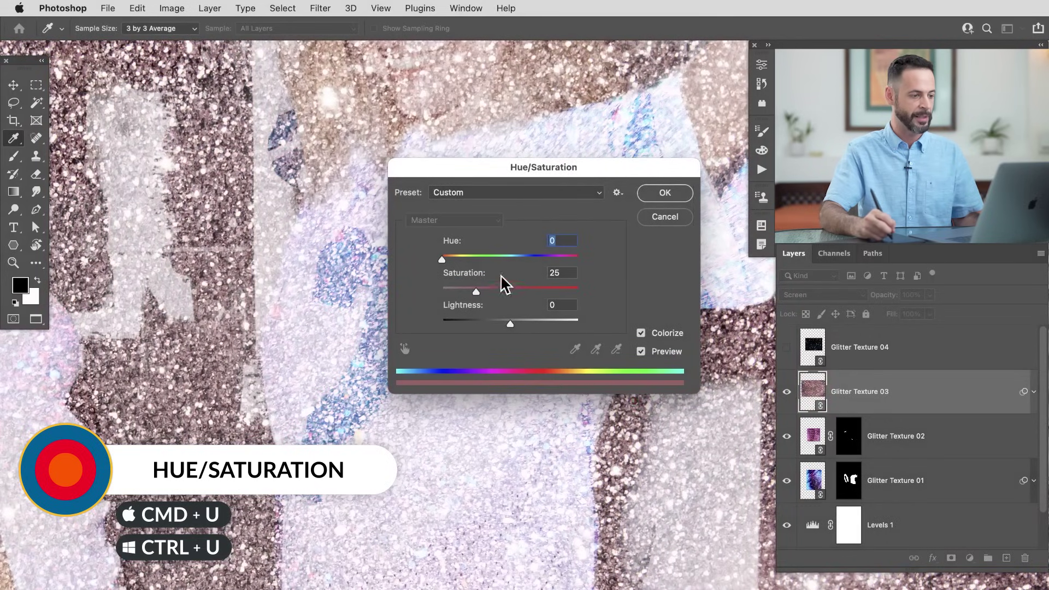
{"action": "left_click_drag", "start_coordinate": [479, 293], "coordinate": [543, 298]}
{"action": "left_click_drag", "start_coordinate": [460, 257], "coordinate": [527, 259]}
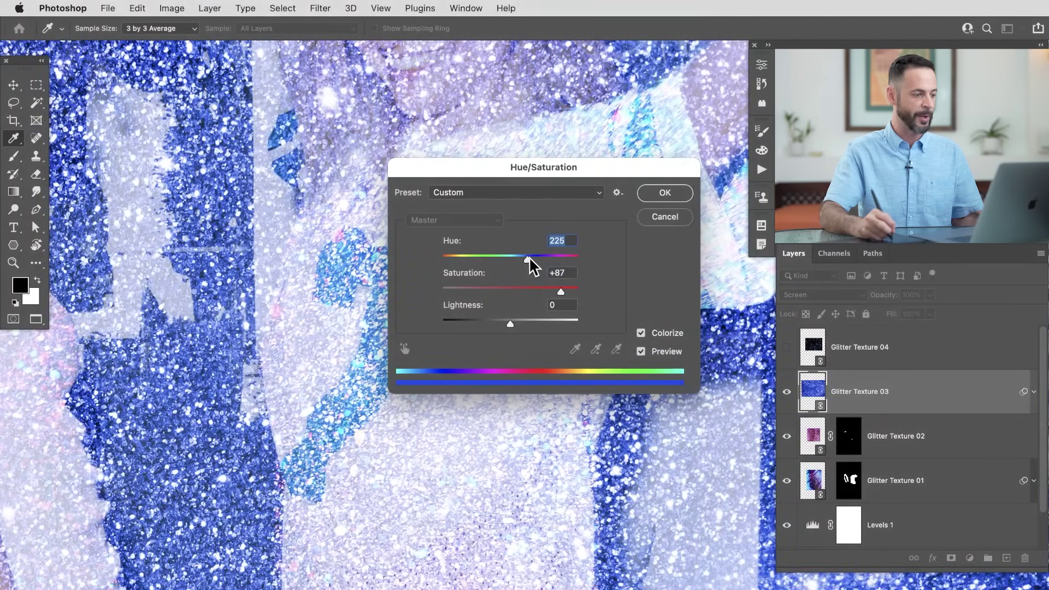
{"action": "left_click", "coordinate": [664, 194]}
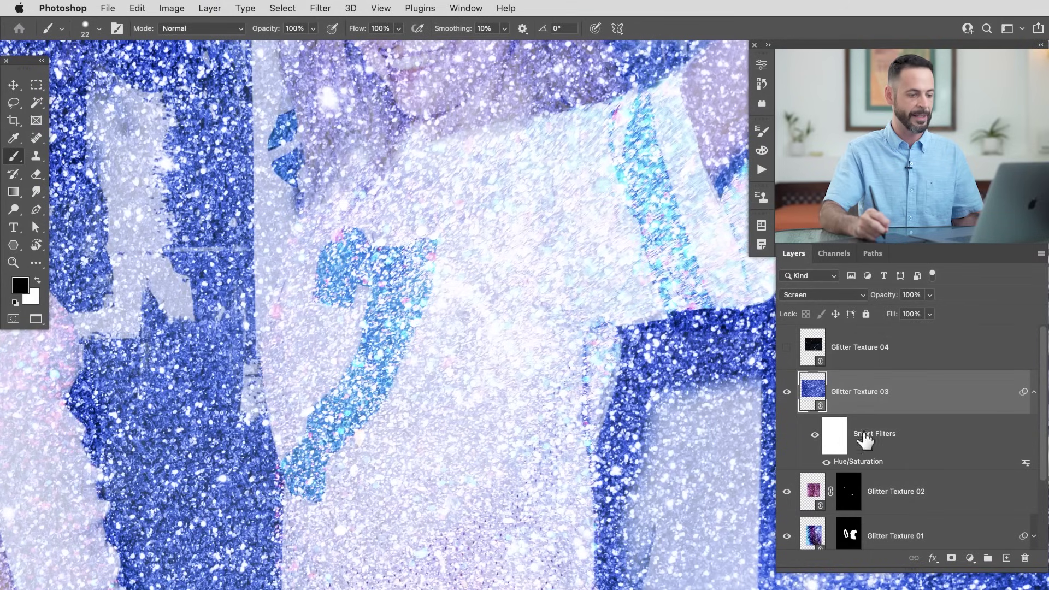
{"action": "left_click", "coordinate": [826, 464]}
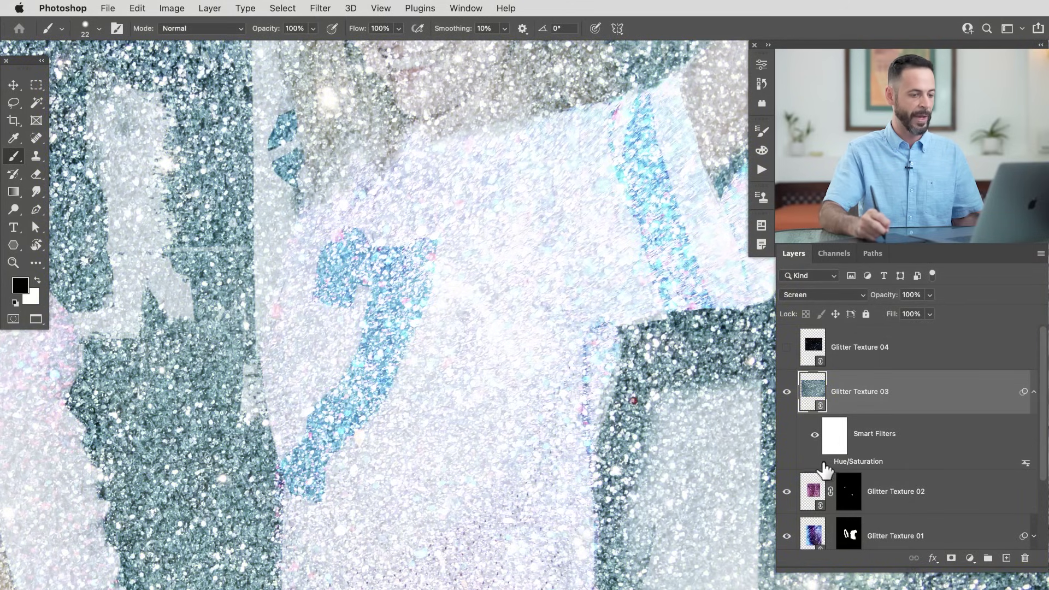
{"action": "left_click", "coordinate": [827, 463]}
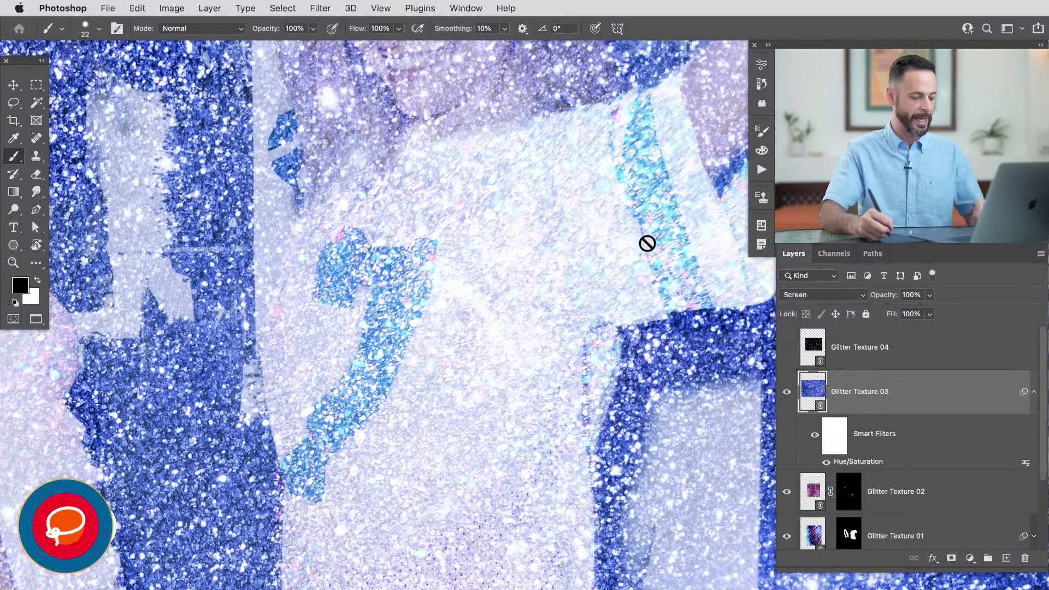
Lasso the blue 7 and the blue sleeve stripe on the blonde woman's T-shirt and mask Glitter Texture 03 to that selection
{"action": "key", "text": "l"}
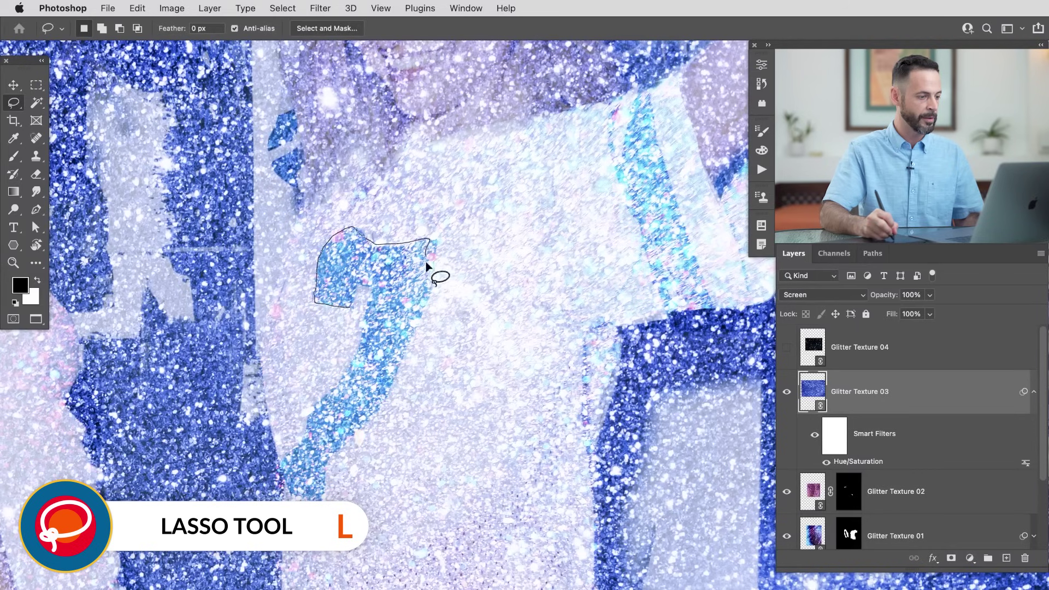
{"action": "left_click_drag", "start_coordinate": [406, 346], "coordinate": [315, 503]}
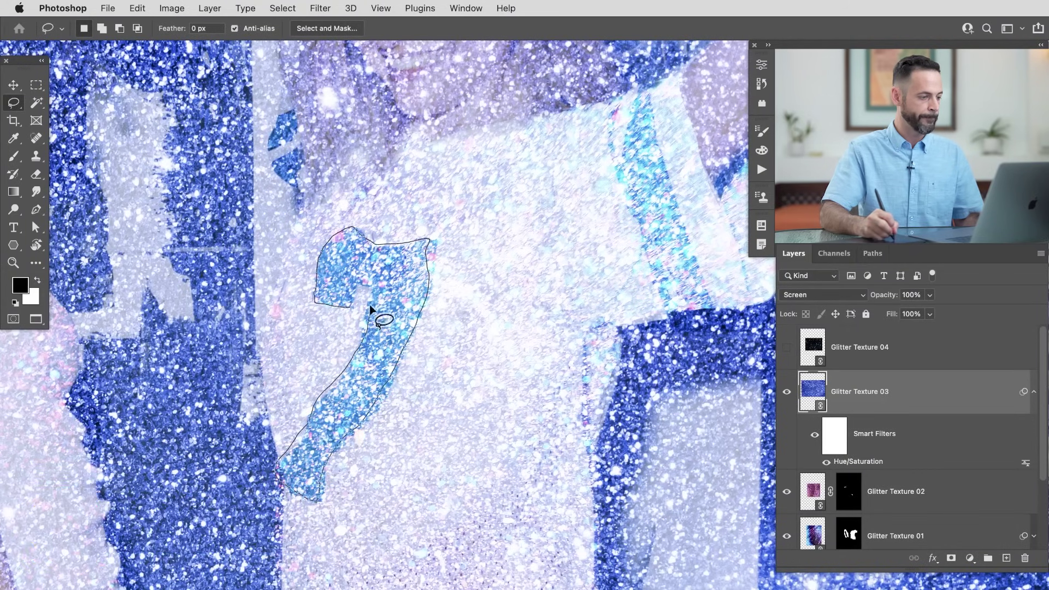
{"action": "left_click_drag", "start_coordinate": [350, 299], "coordinate": [351, 306]}
{"action": "left_click_drag", "start_coordinate": [569, 246], "coordinate": [471, 295]}
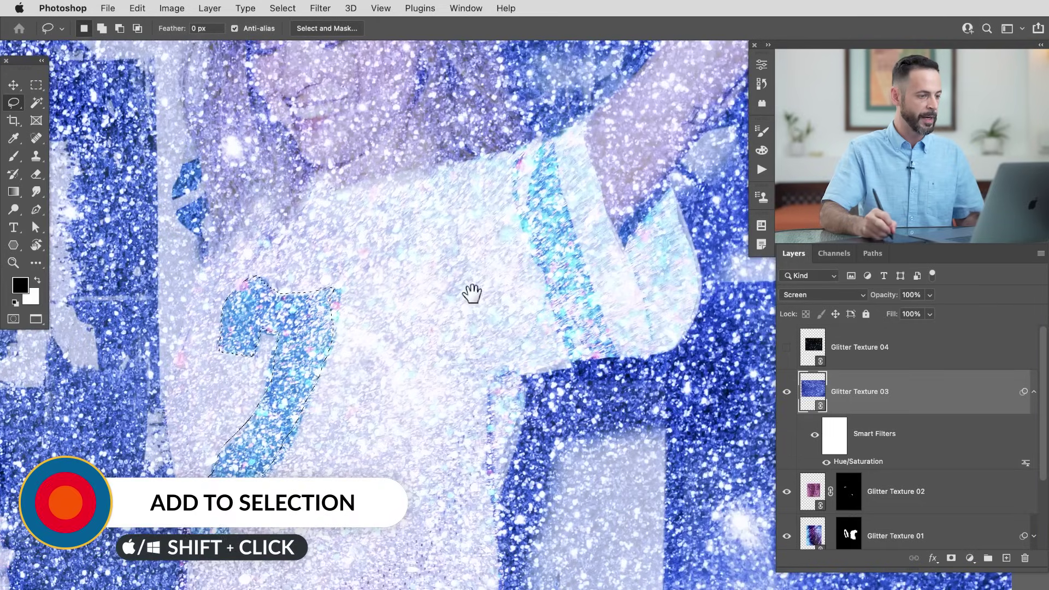
{"action": "left_click_drag", "start_coordinate": [509, 149], "coordinate": [546, 138]}
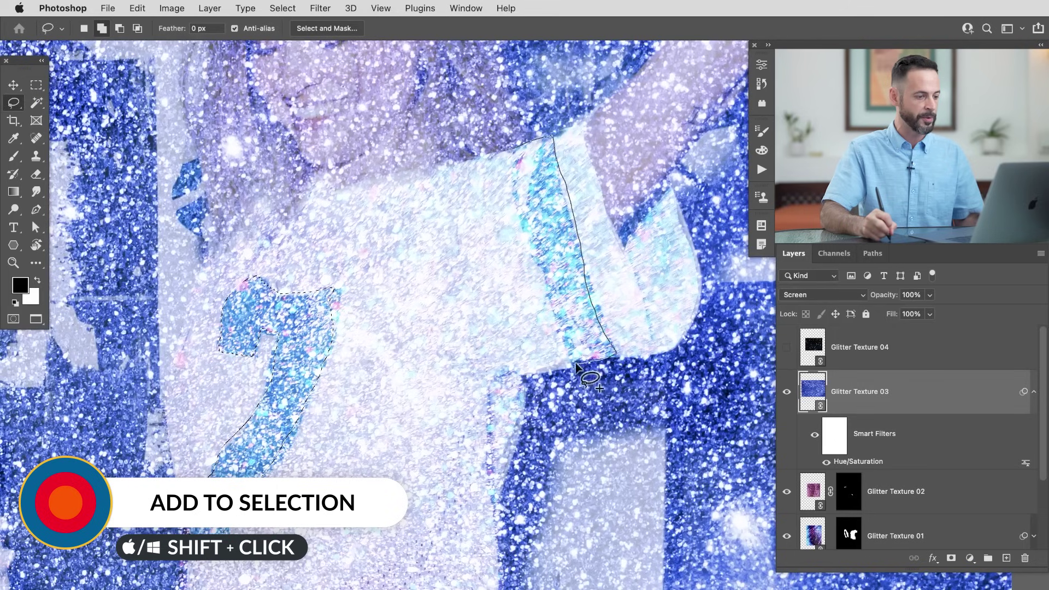
{"action": "left_click_drag", "start_coordinate": [525, 216], "coordinate": [520, 164]}
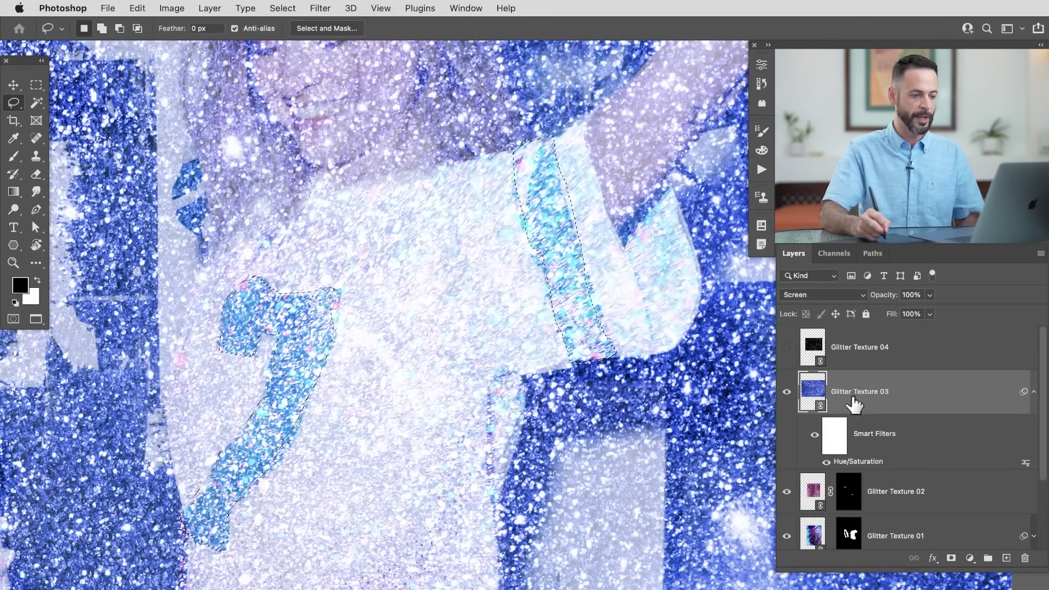
{"action": "left_click", "coordinate": [951, 558]}
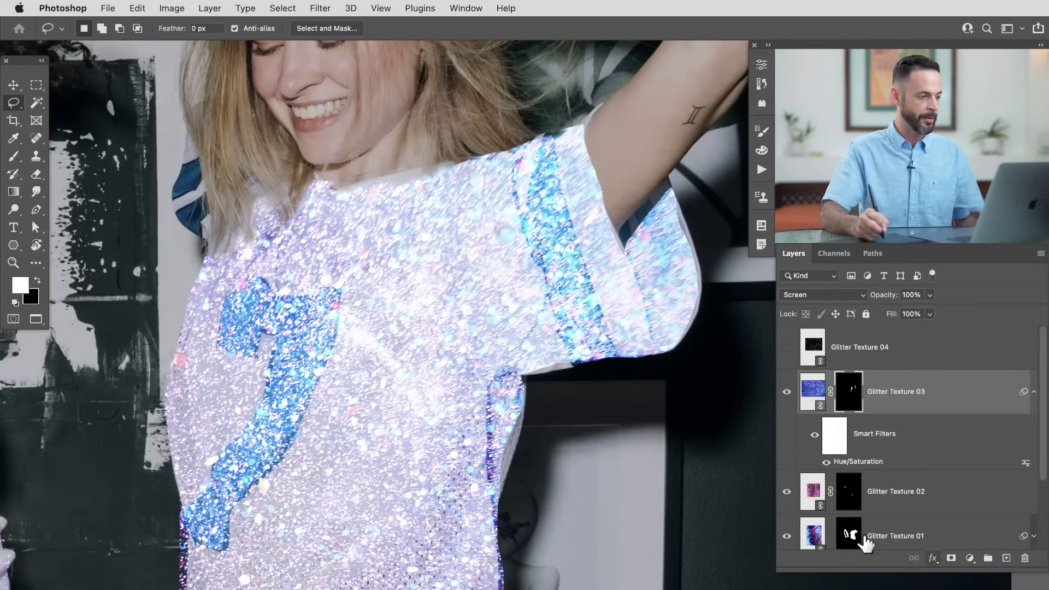
Paint white on Glitter Texture 03's mask along the side stripe of the dark-haired woman's shorts
{"action": "key", "text": "b"}
{"action": "left_click_drag", "start_coordinate": [246, 563], "coordinate": [727, 137]}
{"action": "mouse_move", "coordinate": [404, 240]}
{"action": "left_mouse_down"}
{"action": "mouse_move", "coordinate": [390, 307]}
{"action": "mouse_move", "coordinate": [392, 453]}
{"action": "mouse_move", "coordinate": [440, 582]}
{"action": "left_mouse_up"}
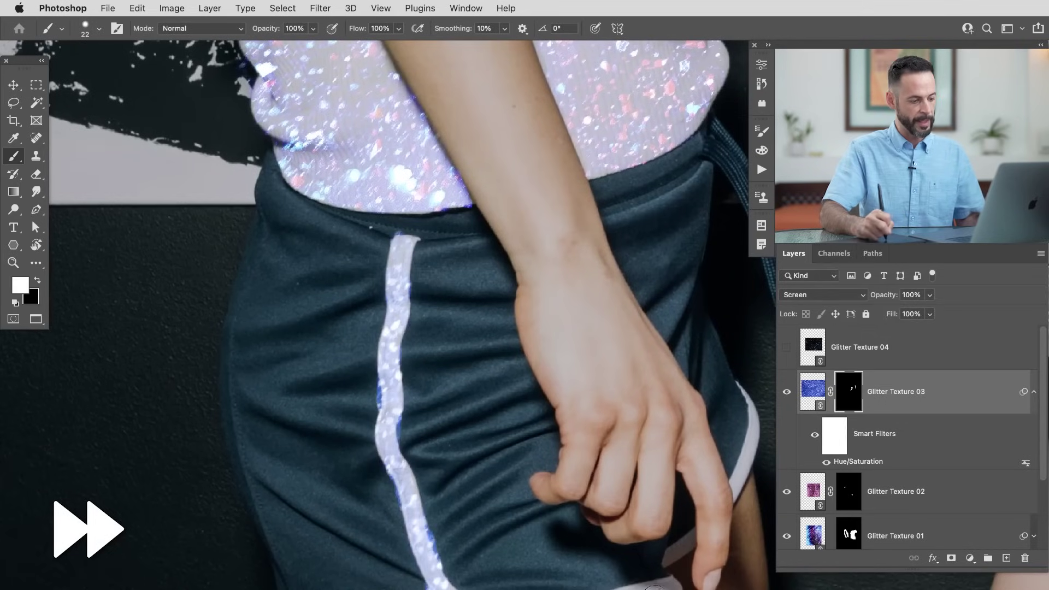
Refine Glitter Texture 03's mask along the trim of the dark-haired woman's shorts, alternating between white and black paint
{"action": "left_click_drag", "start_coordinate": [680, 586], "coordinate": [834, 501]}
{"action": "key", "text": "x"}
{"action": "left_click_drag", "start_coordinate": [534, 543], "coordinate": [197, 584]}
{"action": "key", "text": "x"}
{"action": "mouse_move", "coordinate": [587, 485]}
{"action": "left_mouse_down"}
{"action": "mouse_move", "coordinate": [587, 475]}
{"action": "mouse_move", "coordinate": [555, 514]}
{"action": "left_mouse_up"}
{"action": "key", "text": "x"}
{"action": "left_click_drag", "start_coordinate": [588, 481], "coordinate": [593, 461]}
Compare the full image with and without the Glitter Texture 03 layer
{"action": "scroll", "coordinate": [580, 476], "scroll_direction": "up", "scroll_amount": 2}
{"action": "key", "text": "super+0"}
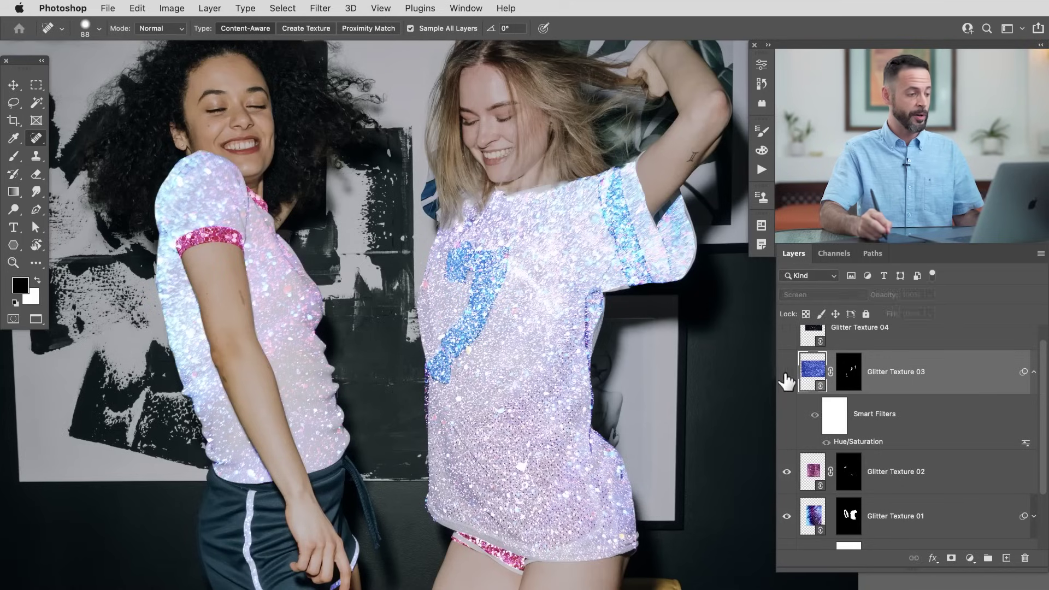
{"action": "left_click", "coordinate": [785, 375]}
{"action": "left_click", "coordinate": [785, 375]}
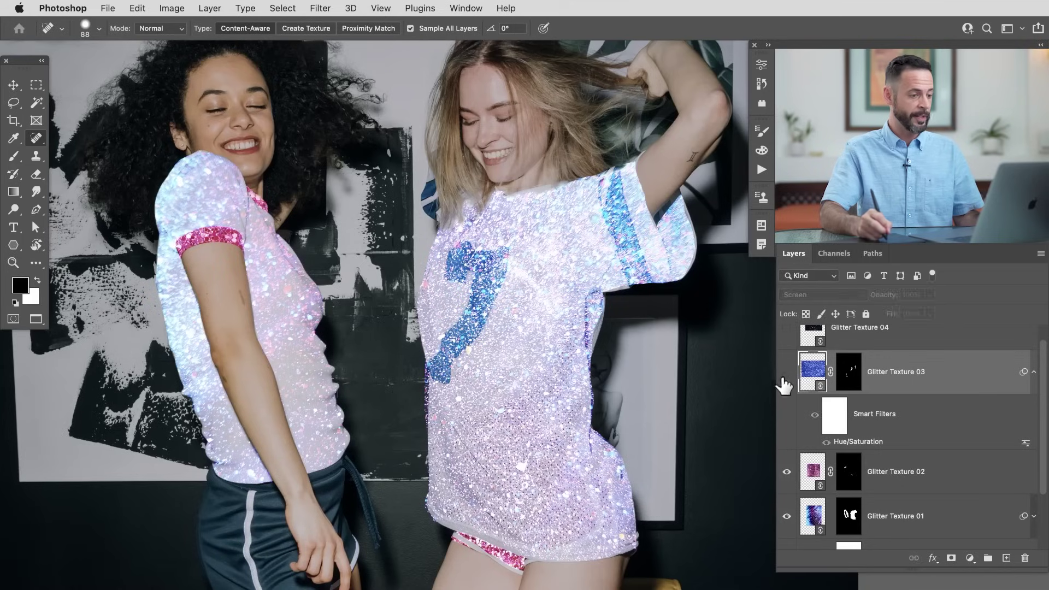
{"action": "left_click", "coordinate": [785, 375]}
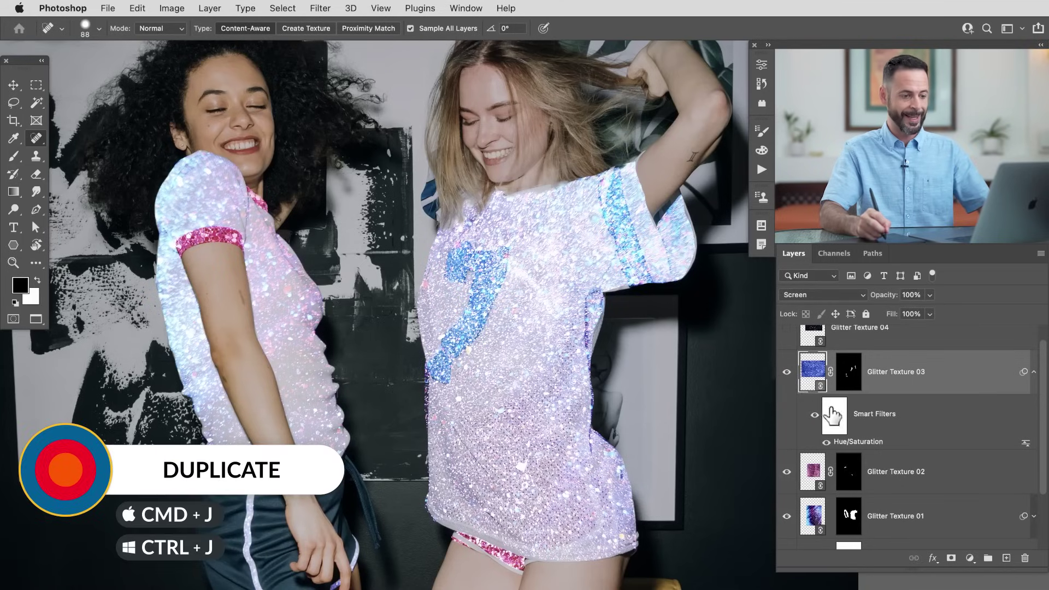
Duplicate Glitter Texture 03 and set the copy's Hue/Saturation filter to Hue 157 for green glitter
{"action": "key", "text": "super+j"}
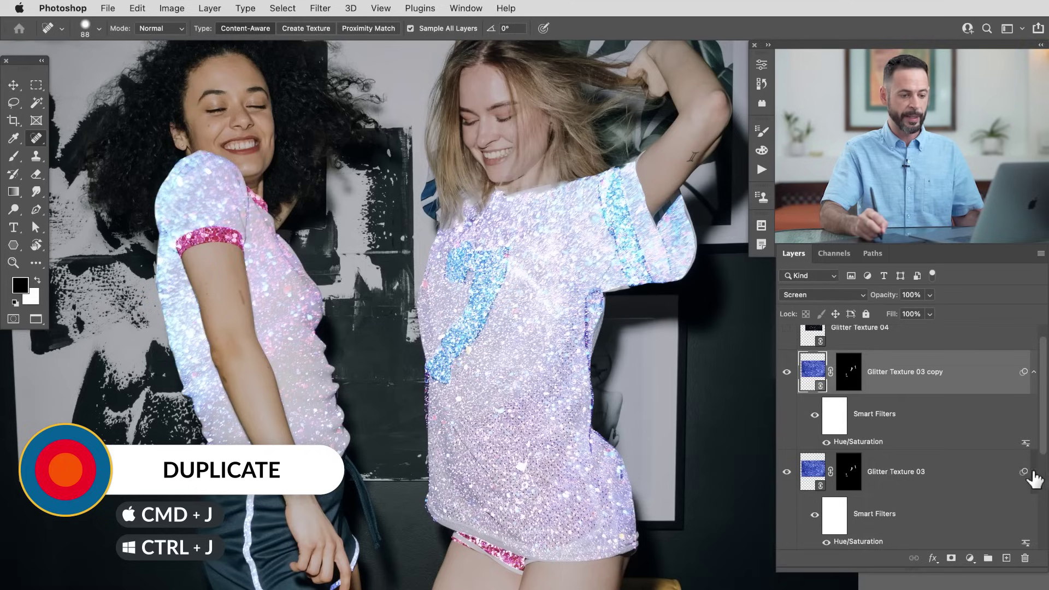
{"action": "left_click", "coordinate": [1033, 473]}
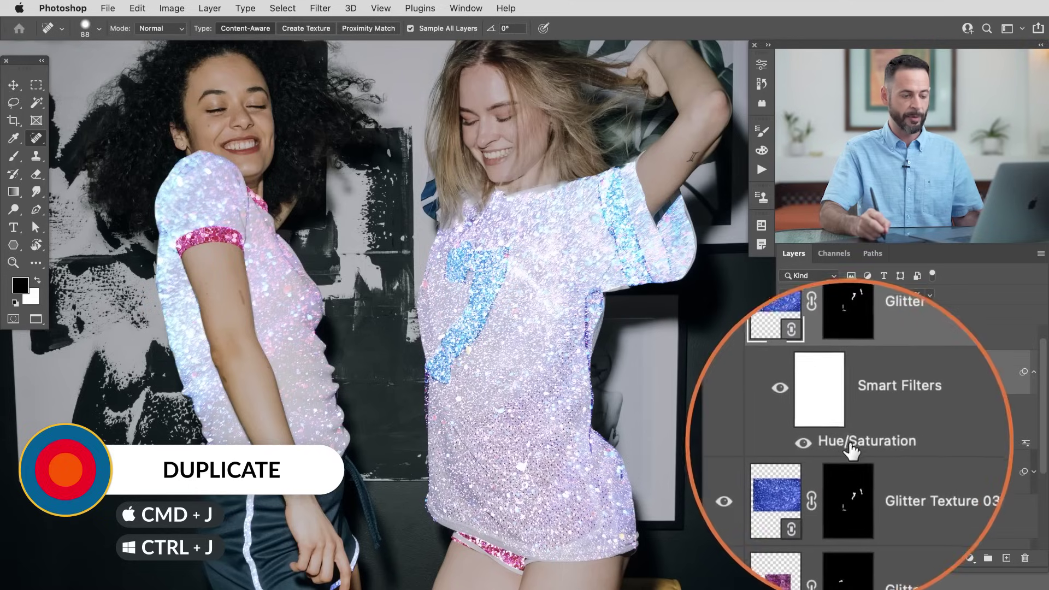
{"action": "double_click", "coordinate": [863, 443]}
{"action": "left_click_drag", "start_coordinate": [528, 259], "coordinate": [500, 261]}
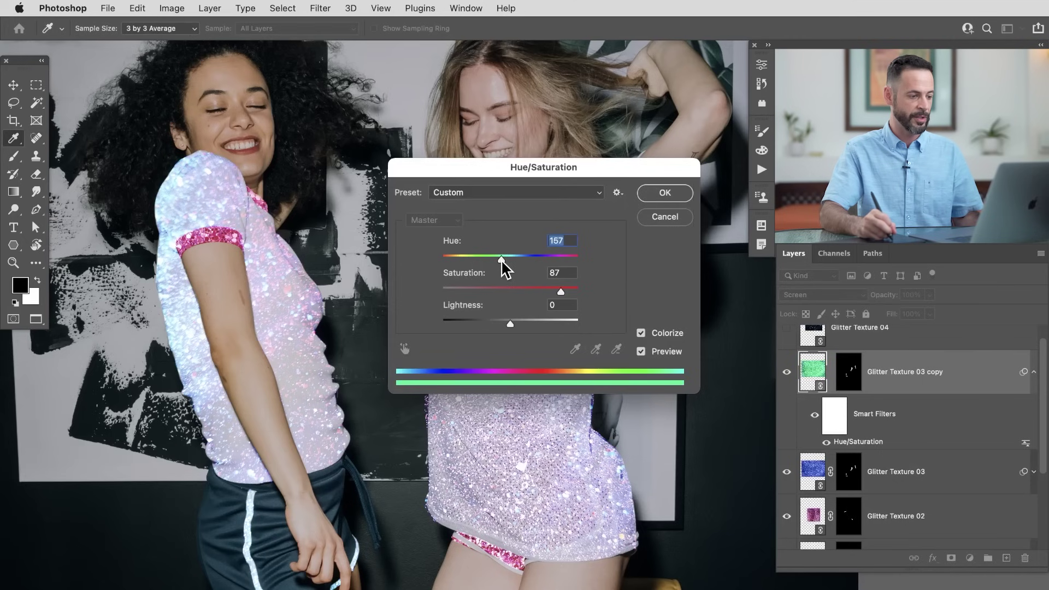
{"action": "left_click", "coordinate": [665, 196]}
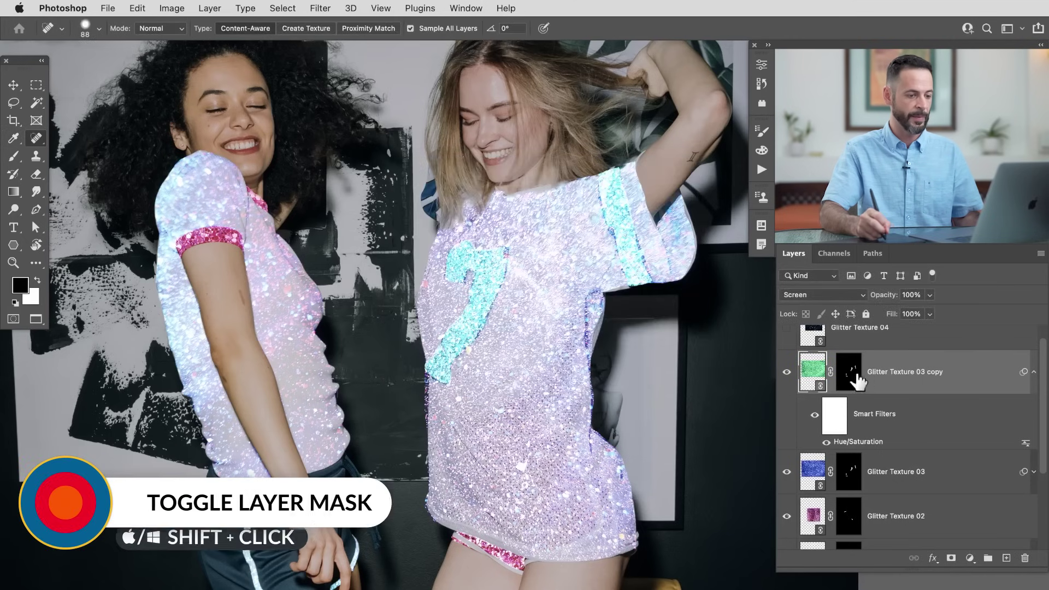
Move the Glitter Texture 03 copy over the woman's white socks and fill its layer mask with white
{"action": "left_click", "coordinate": [848, 371], "text": "shift"}
{"action": "key", "text": "v"}
{"action": "mouse_move", "coordinate": [543, 480]}
{"action": "left_mouse_down"}
{"action": "mouse_move", "coordinate": [499, 320]}
{"action": "mouse_move", "coordinate": [602, 426]}
{"action": "mouse_move", "coordinate": [593, 550]}
{"action": "mouse_move", "coordinate": [536, 300]}
{"action": "mouse_move", "coordinate": [519, 335]}
{"action": "mouse_move", "coordinate": [541, 490]}
{"action": "mouse_move", "coordinate": [548, 482]}
{"action": "mouse_move", "coordinate": [530, 492]}
{"action": "mouse_move", "coordinate": [538, 490]}
{"action": "left_mouse_up"}
{"action": "left_click", "coordinate": [851, 371], "text": "shift"}
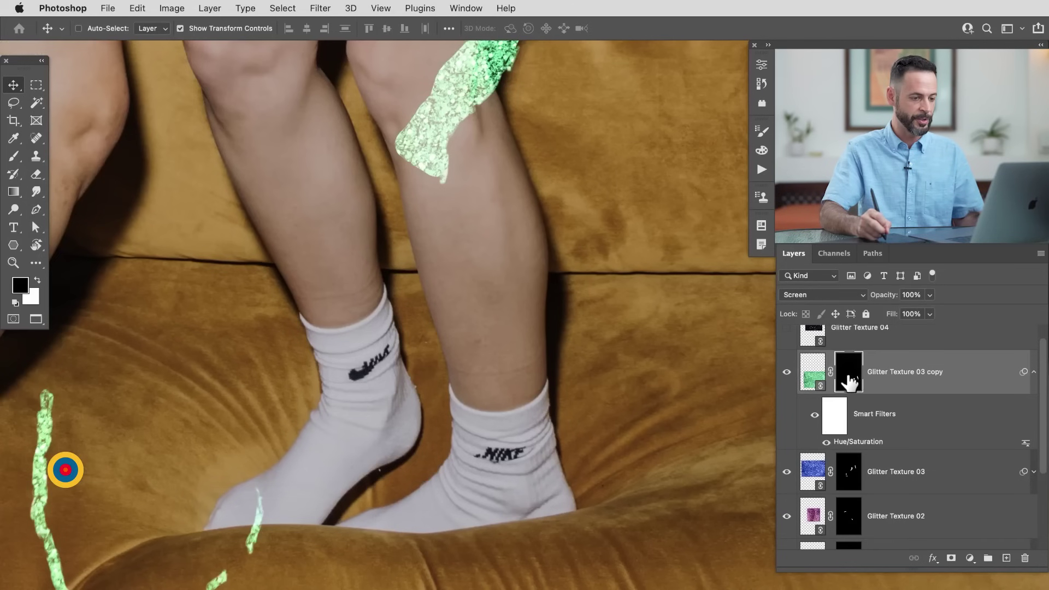
{"action": "key", "text": "super+BackSpace"}
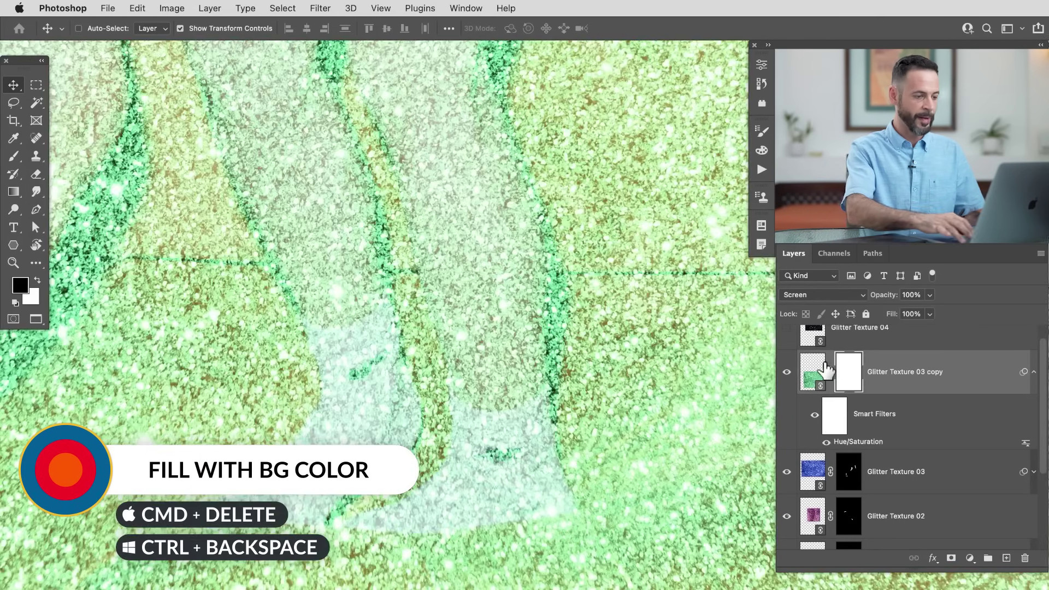
Select both white socks with the Lasso tool, adding the second sock to the selection
{"action": "key", "text": "l"}
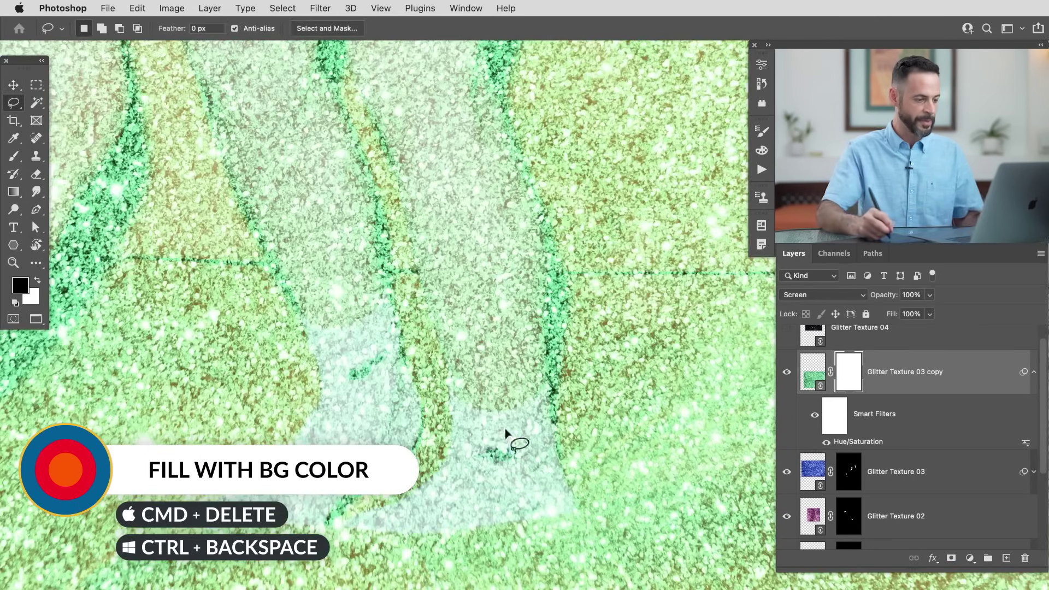
{"action": "mouse_move", "coordinate": [525, 404]}
{"action": "left_mouse_down"}
{"action": "mouse_move", "coordinate": [555, 398]}
{"action": "mouse_move", "coordinate": [569, 472]}
{"action": "left_mouse_up"}
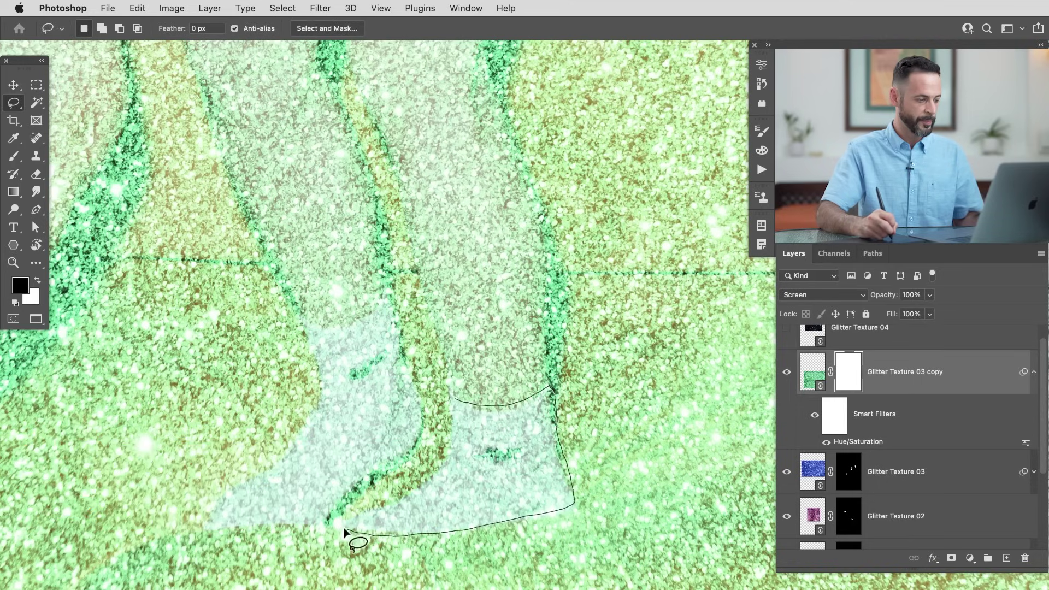
{"action": "left_click_drag", "start_coordinate": [449, 391], "coordinate": [455, 400]}
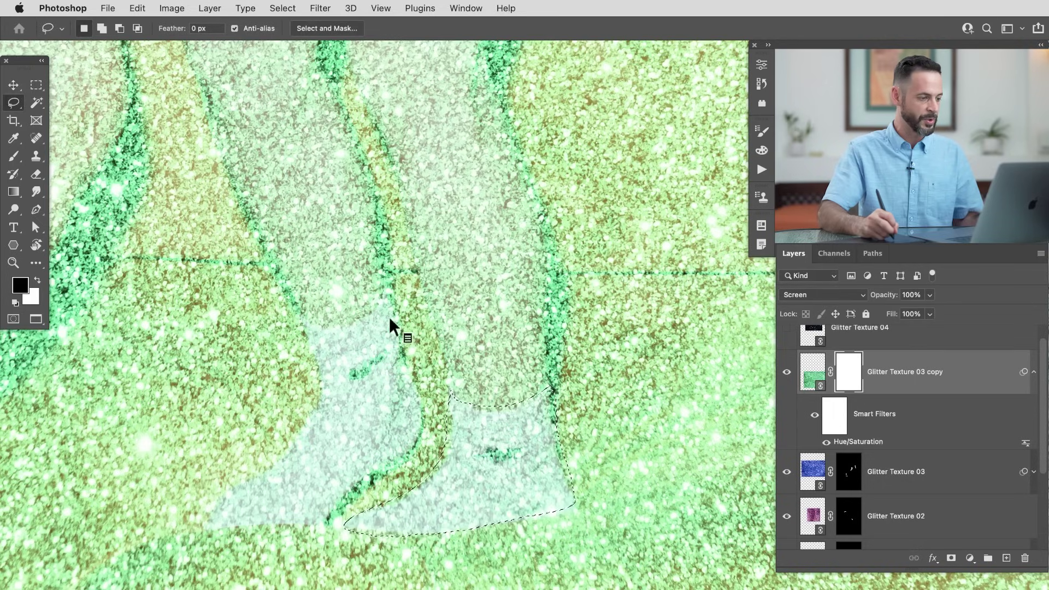
{"action": "right_click", "coordinate": [382, 307]}
{"action": "left_click", "coordinate": [390, 301]}
{"action": "key", "text": "shift"}
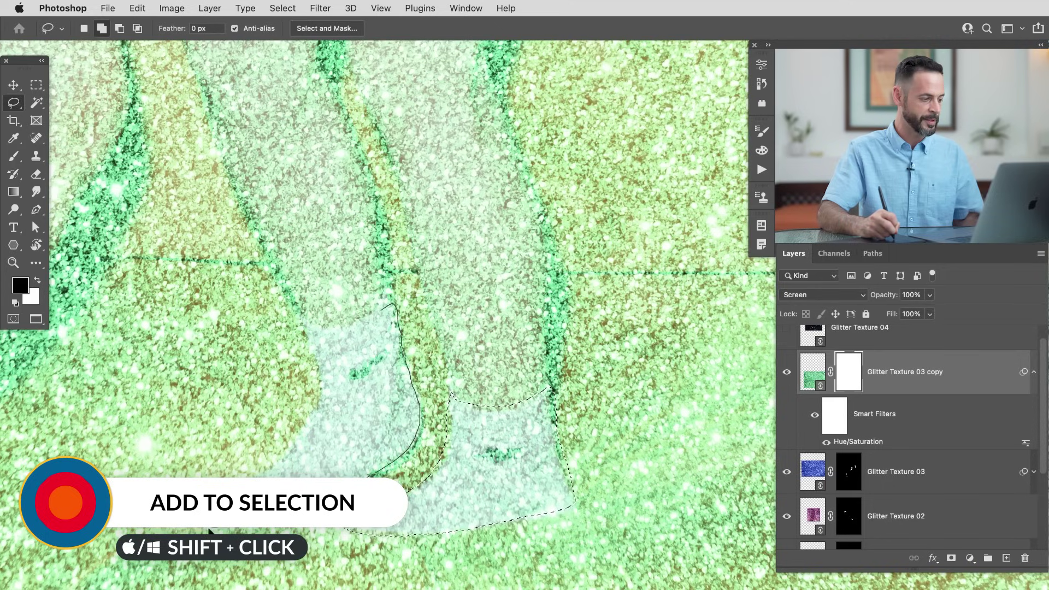
{"action": "mouse_move", "coordinate": [282, 461]}
{"action": "left_mouse_down"}
{"action": "mouse_move", "coordinate": [320, 401]}
{"action": "mouse_move", "coordinate": [309, 334]}
{"action": "left_mouse_up"}
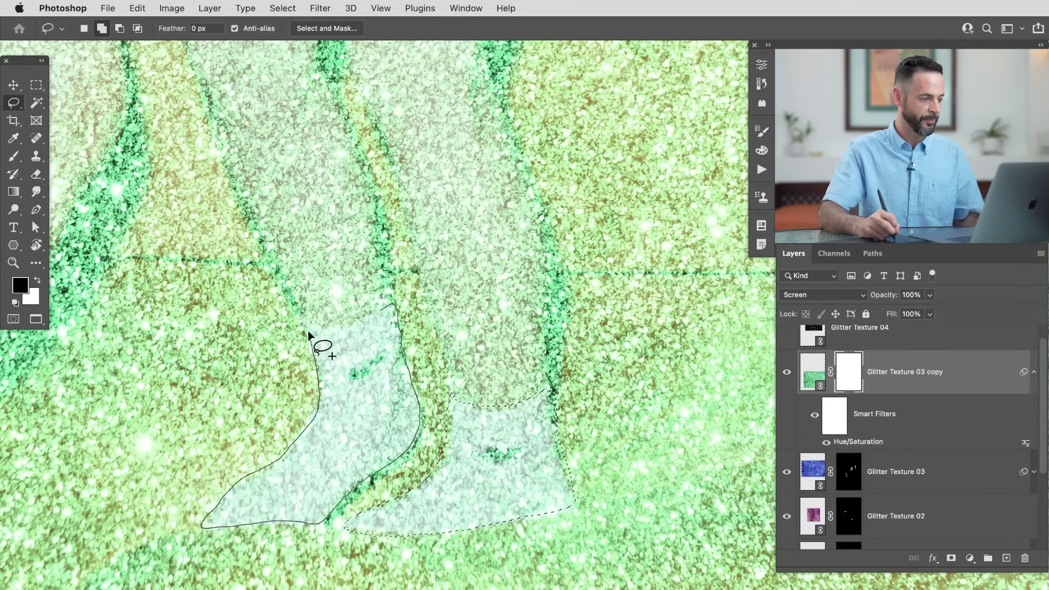
{"action": "left_click_drag", "start_coordinate": [384, 330], "coordinate": [385, 328]}
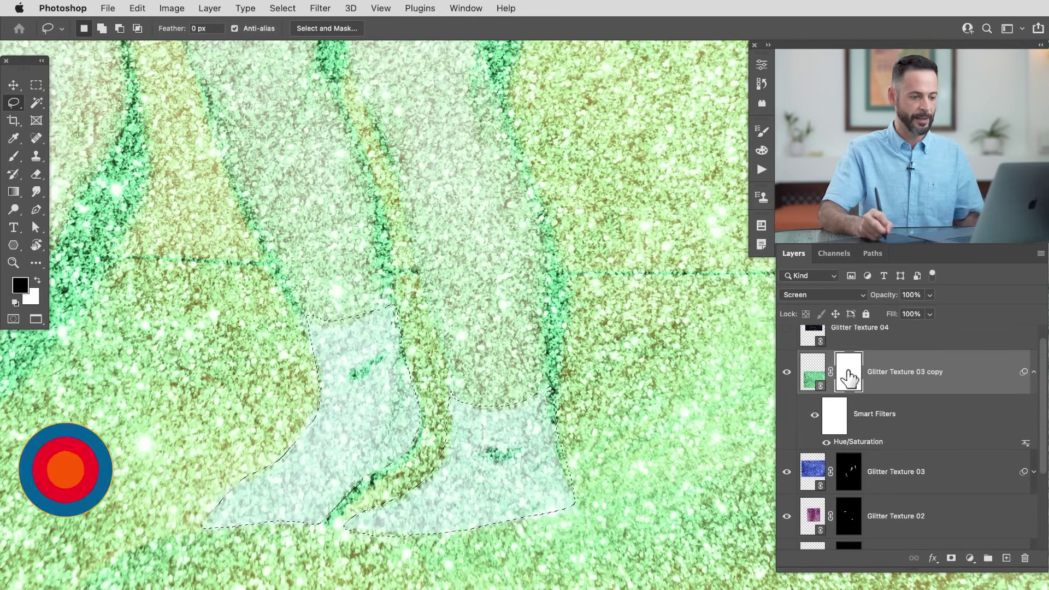
Invert the copy's mask within the sock selection, deselect, and invert the whole mask to limit the green glitter to the socks
{"action": "key", "text": "super+i"}
{"action": "key", "text": "super+d"}
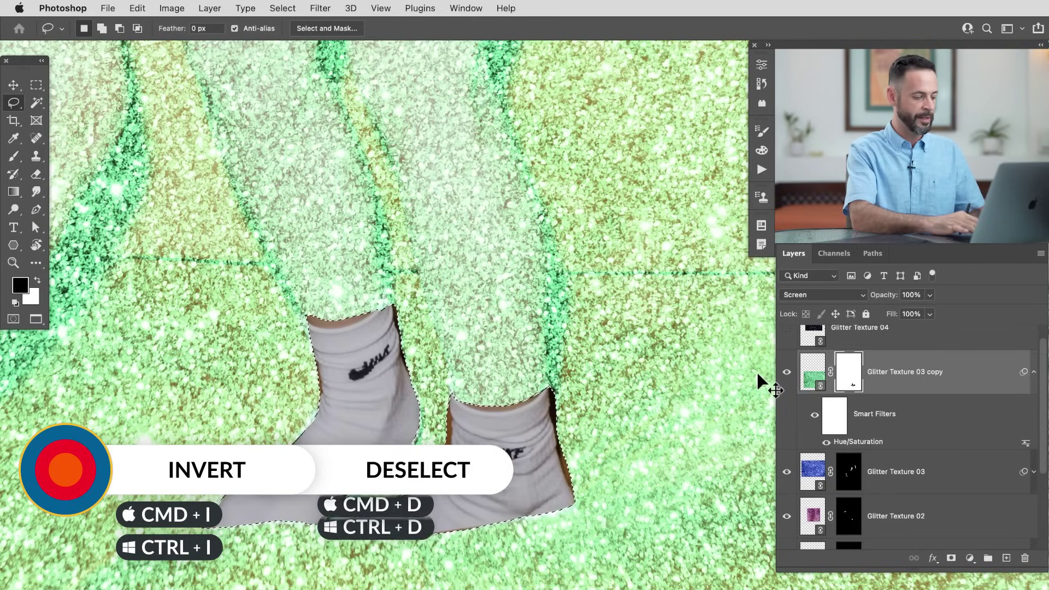
{"action": "key", "text": "super+i"}
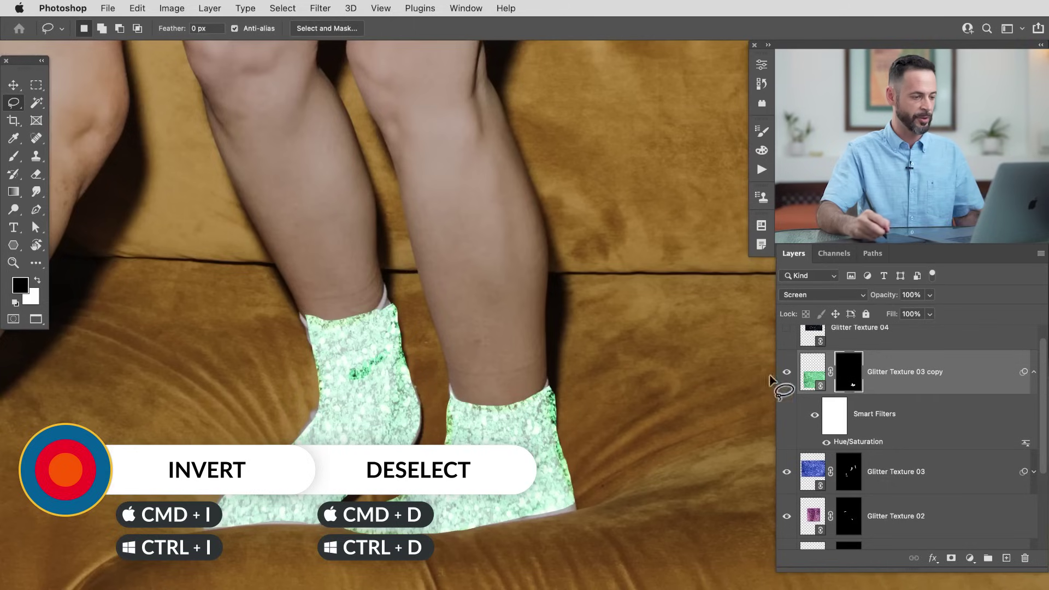
Lower the Lightness in the Hue/Saturation filter of the green sock glitter and collapse the layer's filter list
{"action": "double_click", "coordinate": [862, 440]}
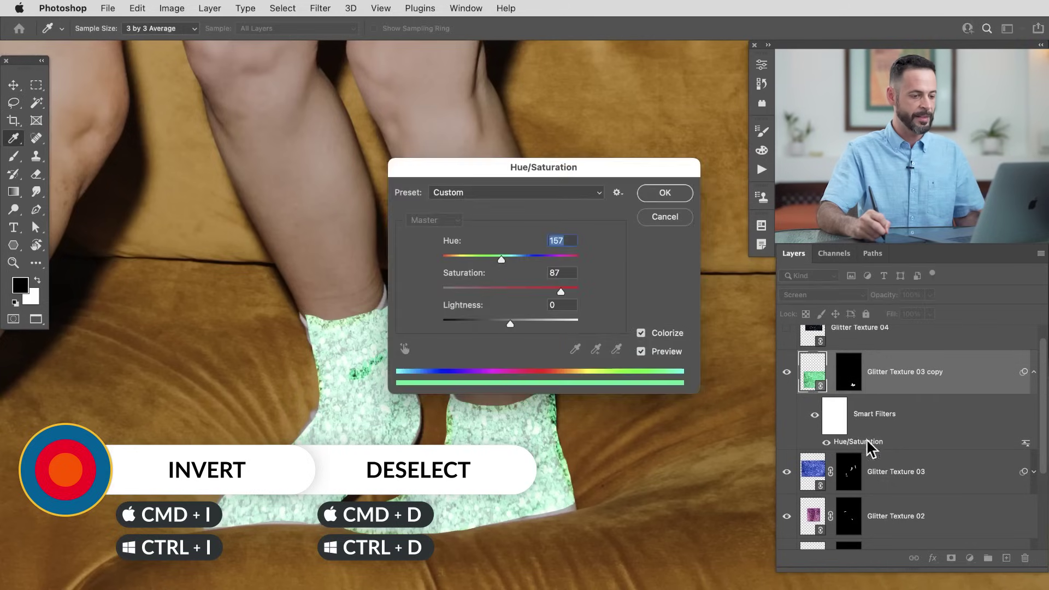
{"action": "left_click_drag", "start_coordinate": [509, 320], "coordinate": [485, 321]}
{"action": "left_click", "coordinate": [665, 194]}
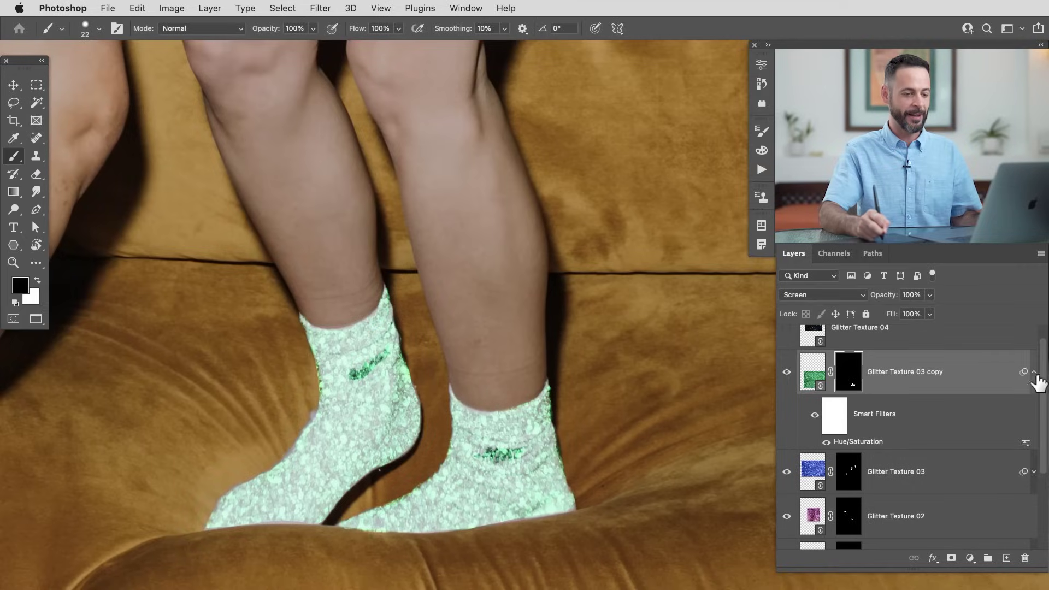
{"action": "left_click", "coordinate": [1034, 372]}
{"action": "left_click_drag", "start_coordinate": [528, 350], "coordinate": [434, 343]}
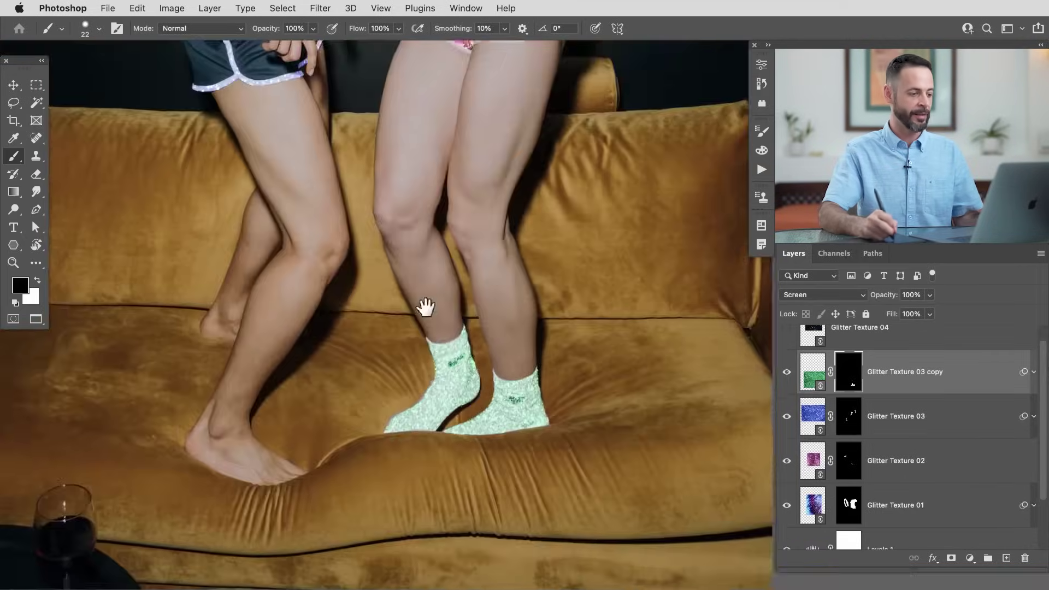
{"action": "left_click_drag", "start_coordinate": [419, 260], "coordinate": [446, 472]}
{"action": "key", "text": "super+0"}
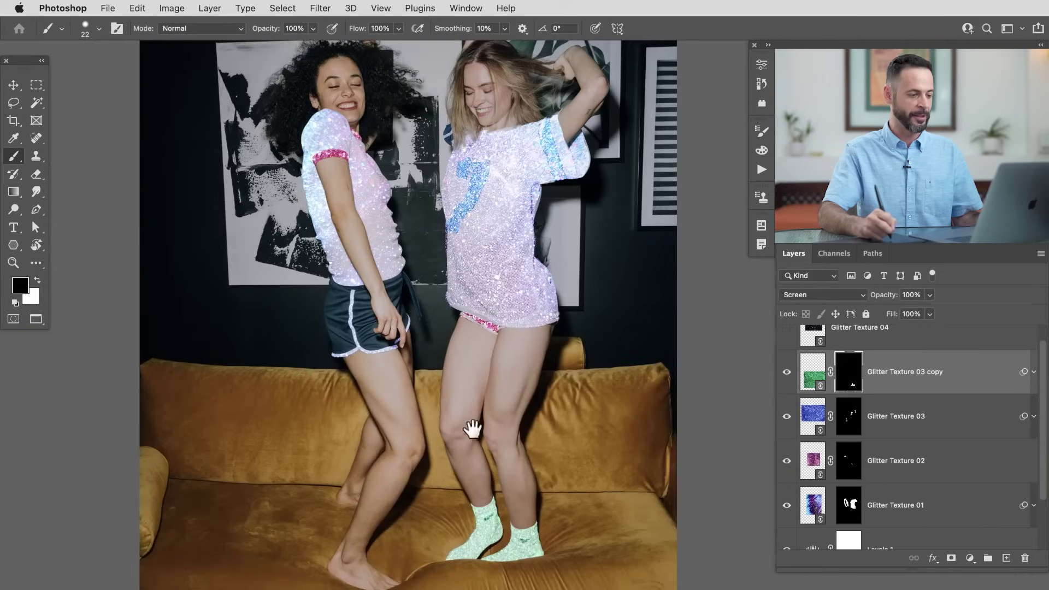
Show the Glitter Texture 04 layer, scale it down and position its sparks over both women's shirts
{"action": "left_click", "coordinate": [787, 328]}
{"action": "left_click", "coordinate": [887, 346]}
{"action": "key", "text": "v"}
{"action": "left_click_drag", "start_coordinate": [487, 335], "coordinate": [499, 303]}
{"action": "left_click_drag", "start_coordinate": [514, 267], "coordinate": [596, 242]}
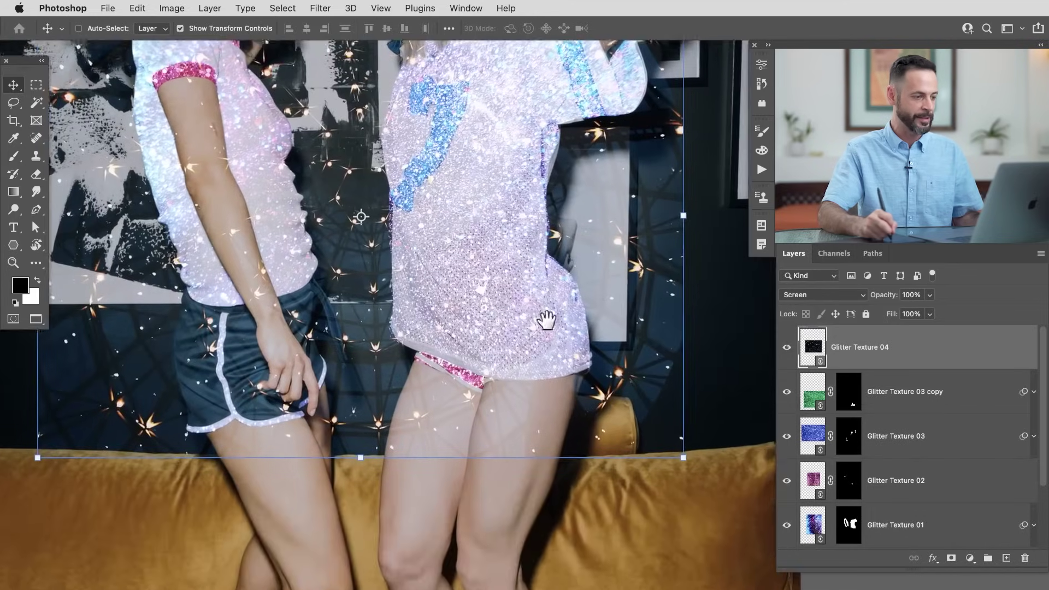
{"action": "left_click_drag", "start_coordinate": [553, 311], "coordinate": [564, 397]}
{"action": "left_click_drag", "start_coordinate": [696, 541], "coordinate": [633, 492]}
{"action": "left_click_drag", "start_coordinate": [506, 378], "coordinate": [529, 388]}
{"action": "left_click_drag", "start_coordinate": [579, 418], "coordinate": [563, 388]}
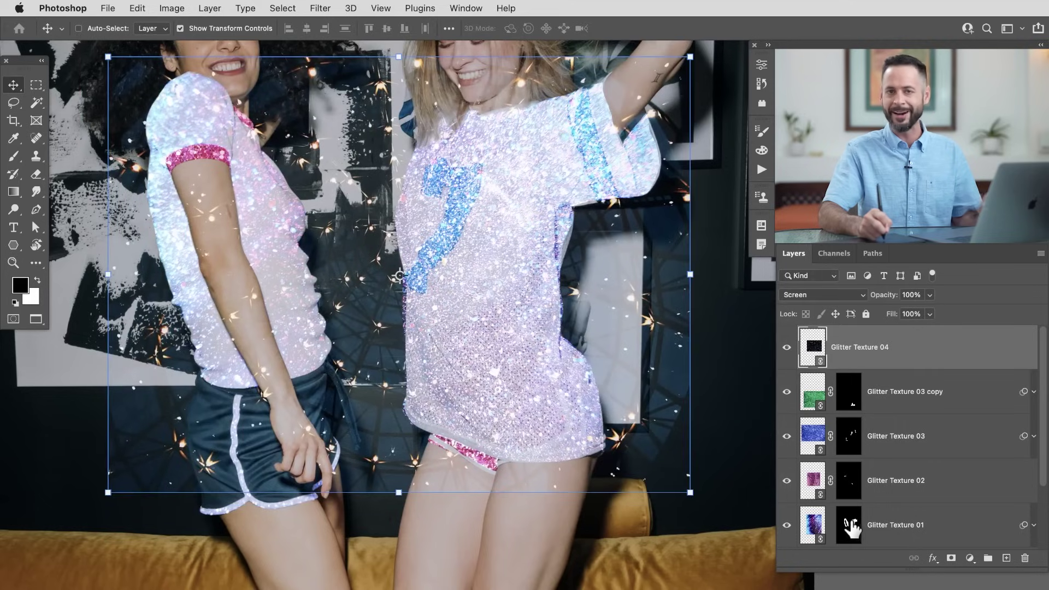
Copy the shirt-shaped layer mask from Glitter Texture 01 onto Glitter Texture 04
{"action": "left_click", "coordinate": [789, 525]}
{"action": "left_click", "coordinate": [789, 524]}
{"action": "left_click", "coordinate": [789, 525]}
{"action": "left_click", "coordinate": [789, 525]}
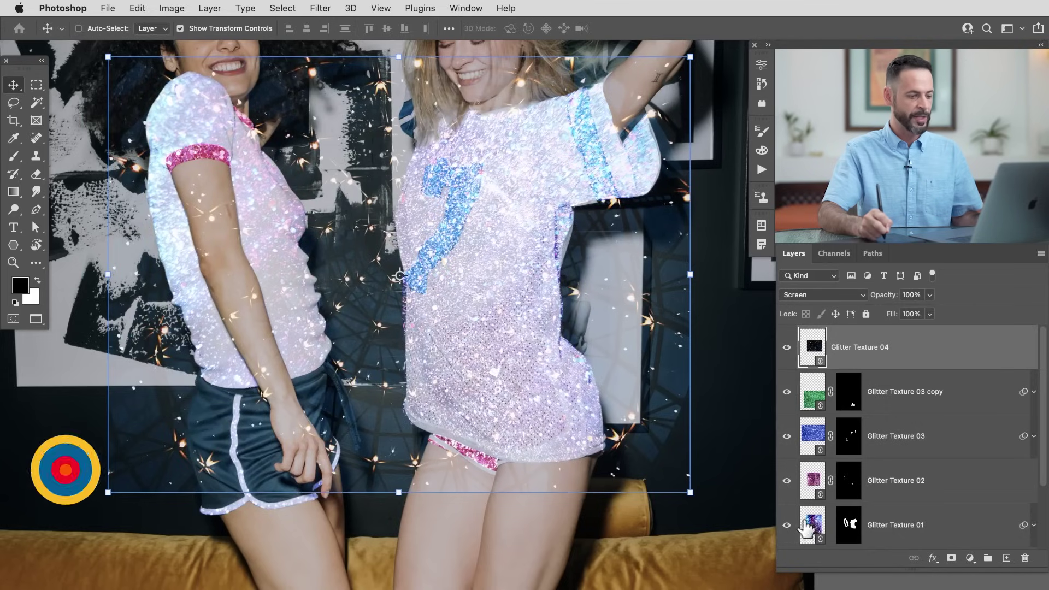
{"action": "left_click_drag", "start_coordinate": [850, 525], "coordinate": [877, 358]}
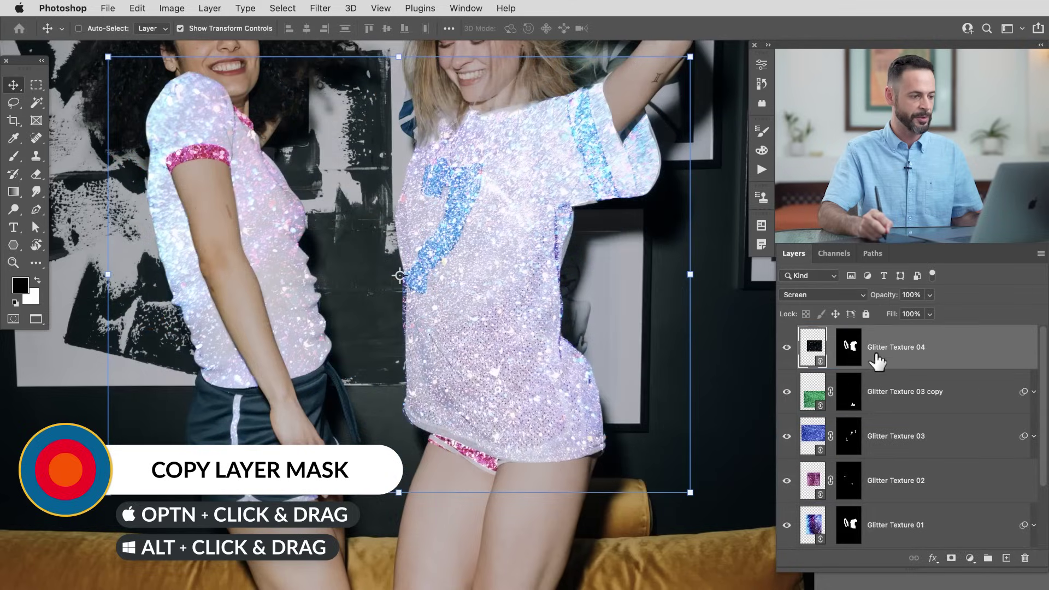
Compare the shirts with and without the masked Glitter Texture 04 layer
{"action": "left_click", "coordinate": [786, 348]}
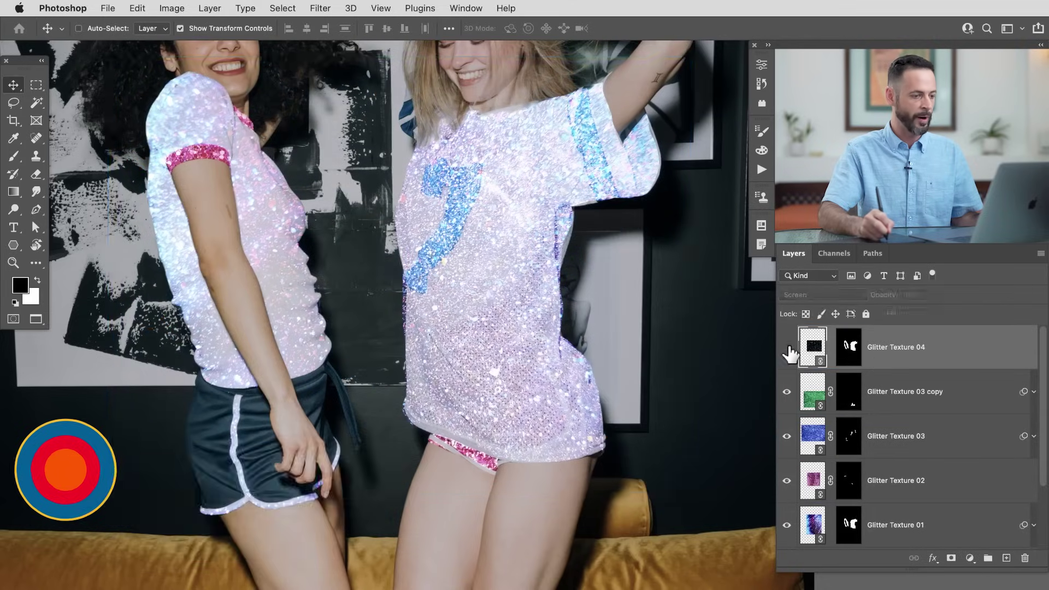
{"action": "left_click", "coordinate": [785, 348]}
{"action": "left_click", "coordinate": [787, 348]}
{"action": "left_click", "coordinate": [786, 349]}
{"action": "left_click", "coordinate": [787, 349]}
{"action": "left_click", "coordinate": [786, 348]}
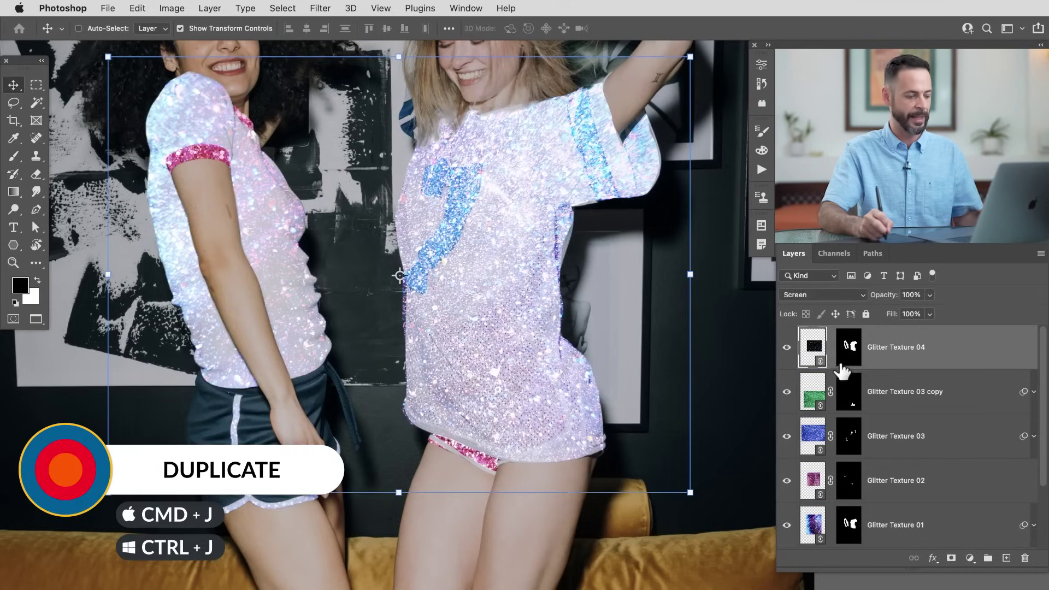
Duplicate Glitter Texture 04 and shift the copy's texture within its mask to add more sparkles to the shirts
{"action": "key", "text": "super+j"}
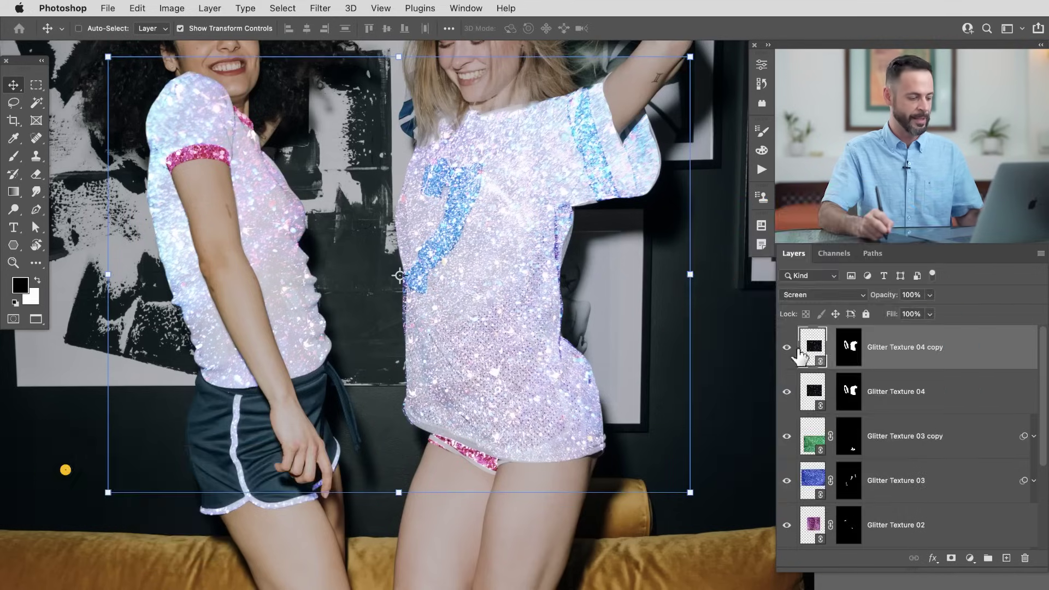
{"action": "left_click_drag", "start_coordinate": [564, 344], "coordinate": [595, 398]}
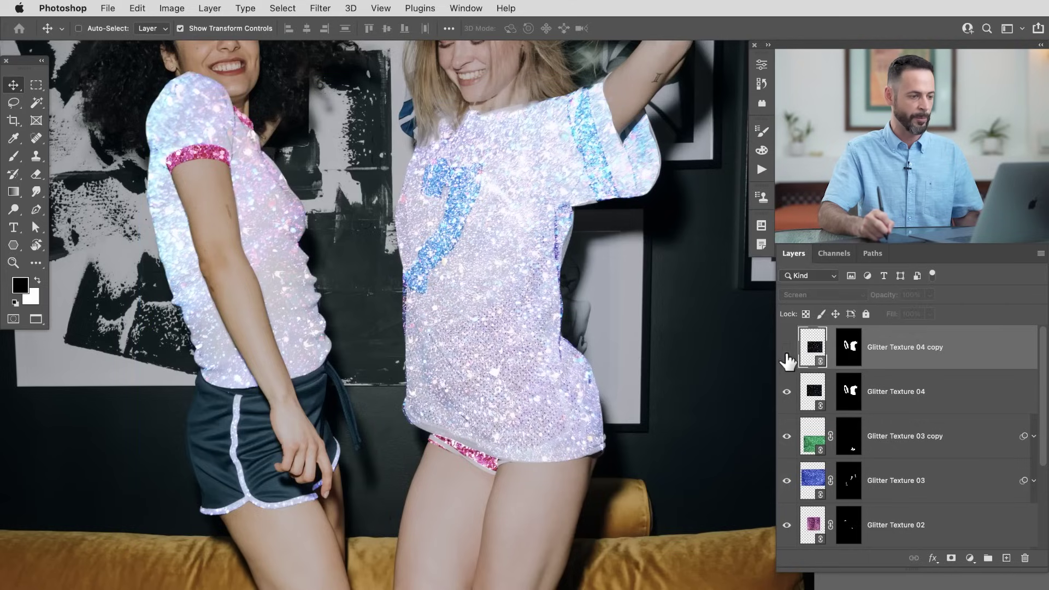
{"action": "left_click", "coordinate": [788, 350]}
{"action": "left_click_drag", "start_coordinate": [618, 426], "coordinate": [595, 415]}
{"action": "left_click_drag", "start_coordinate": [553, 374], "coordinate": [538, 478]}
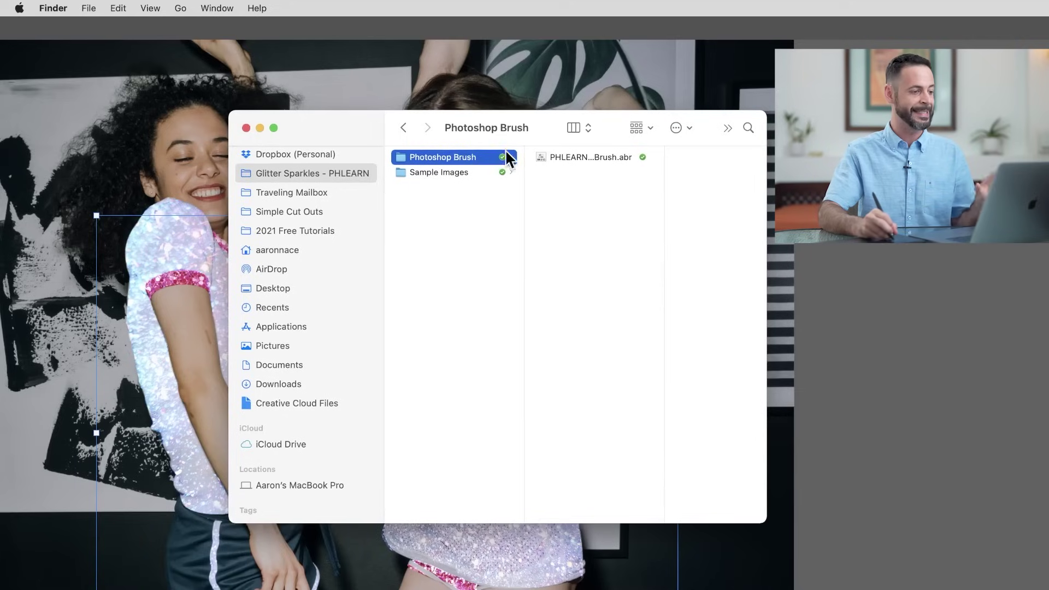
Load the PHLEARN Glitter Sparkle Brush.abr file from the Photoshop Brush folder into Photoshop
{"action": "left_click", "coordinate": [573, 157]}
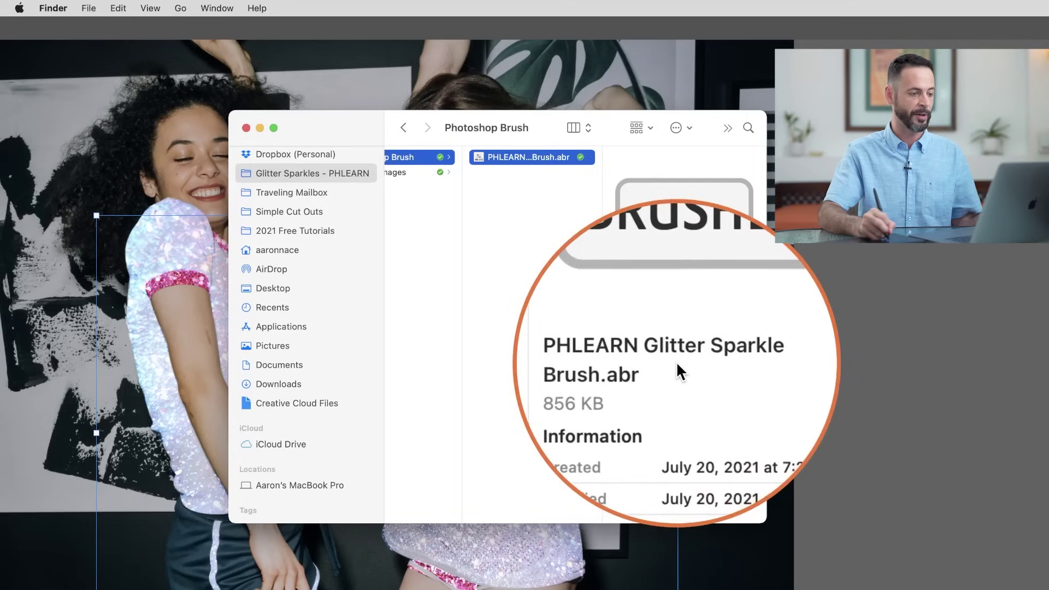
{"action": "double_click", "coordinate": [534, 157]}
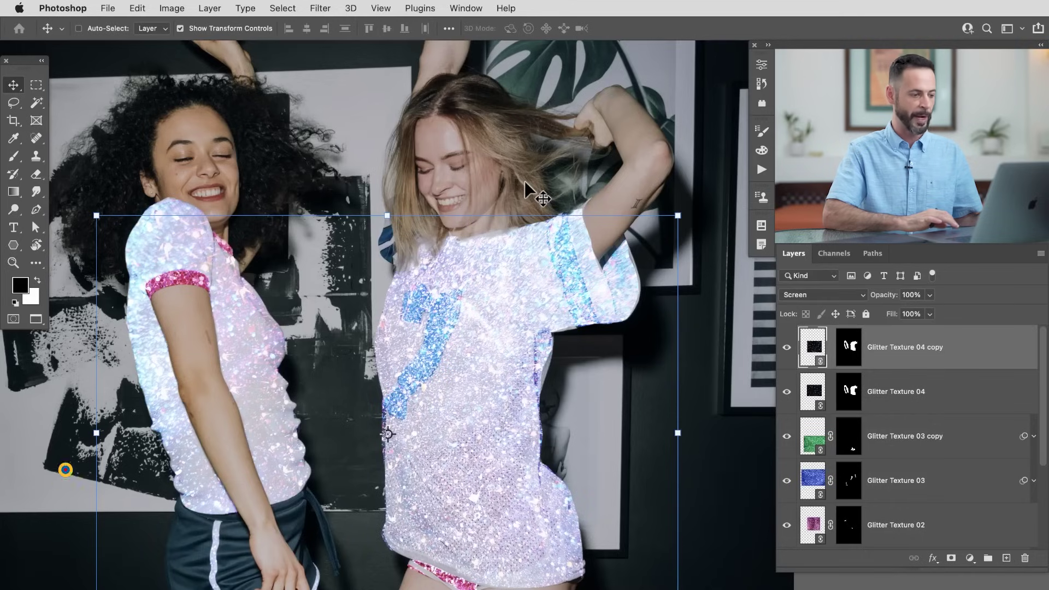
Create a new layer above the glitter textures and choose the PHLEARN Scatter Sparkle Brush for the Brush tool
{"action": "key", "text": "b"}
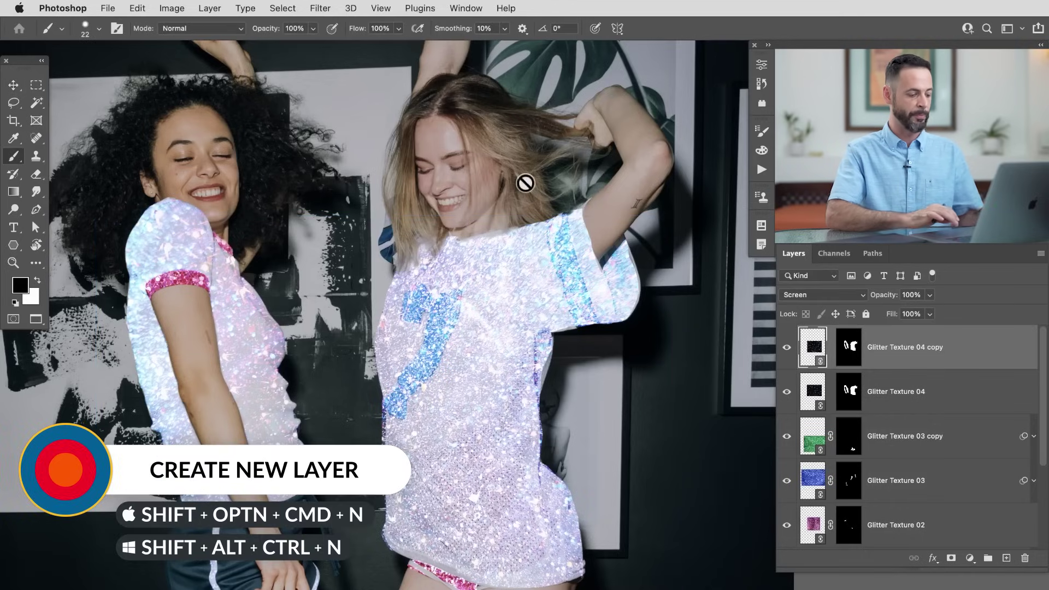
{"action": "key", "text": "alt+shift+super+n"}
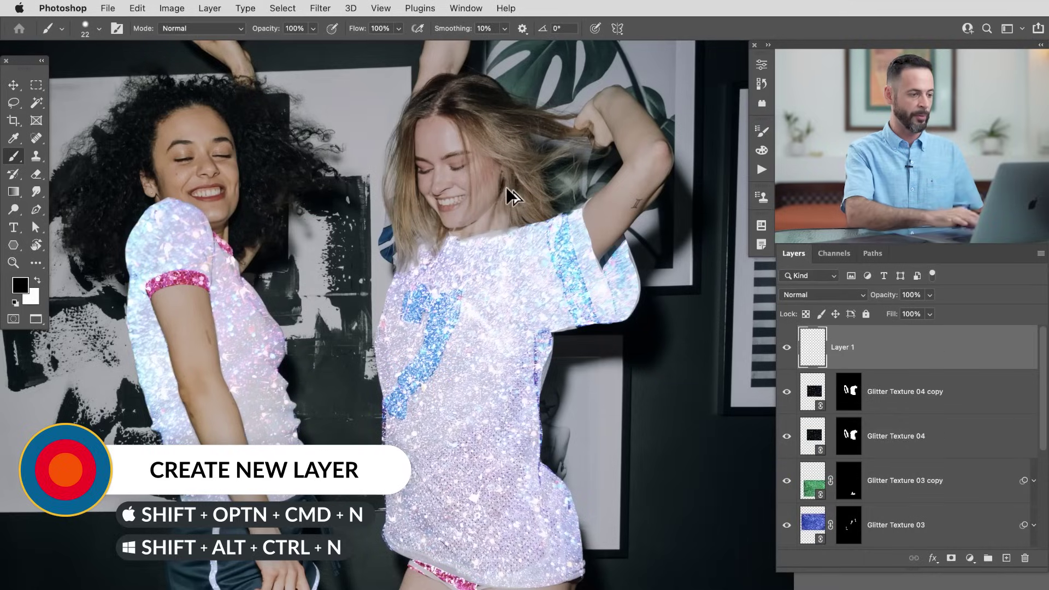
{"action": "right_click", "coordinate": [302, 164]}
{"action": "key", "text": "Escape"}
{"action": "right_click", "coordinate": [313, 197]}
{"action": "left_click", "coordinate": [334, 397]}
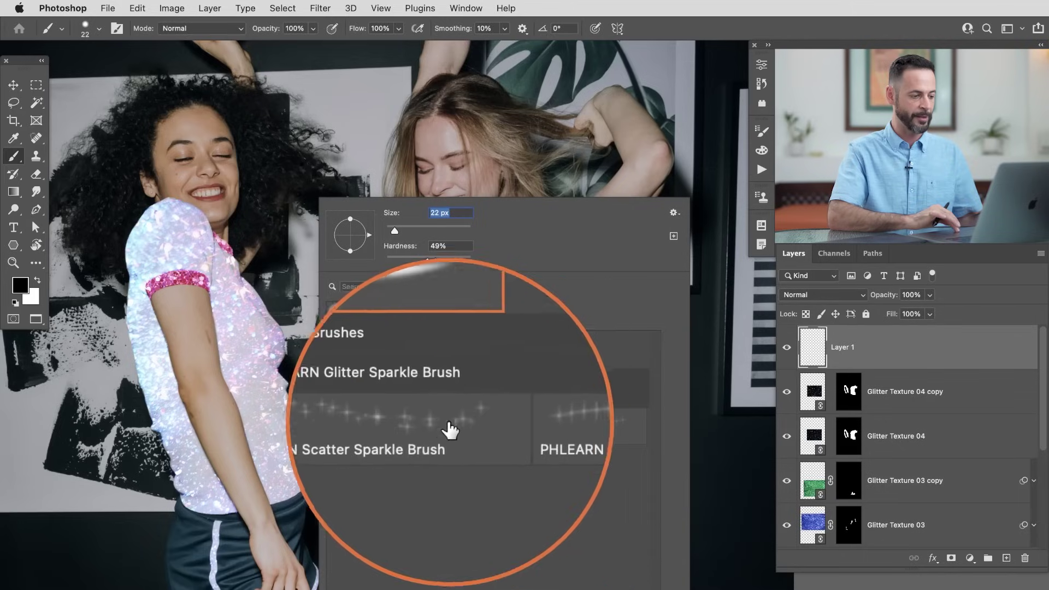
{"action": "left_click", "coordinate": [436, 422]}
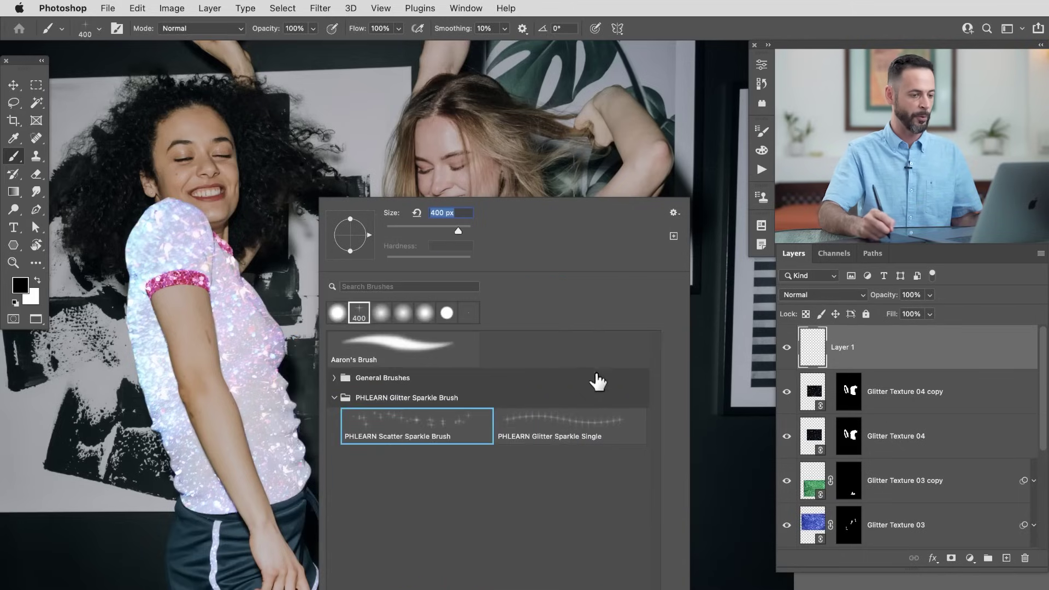
Group all layers from Glitter Texture 04 copy through Glitter Texture 01 as "Glitter Textures" and make Layer 1 active
{"action": "left_click", "coordinate": [899, 354]}
{"action": "left_click", "coordinate": [942, 414]}
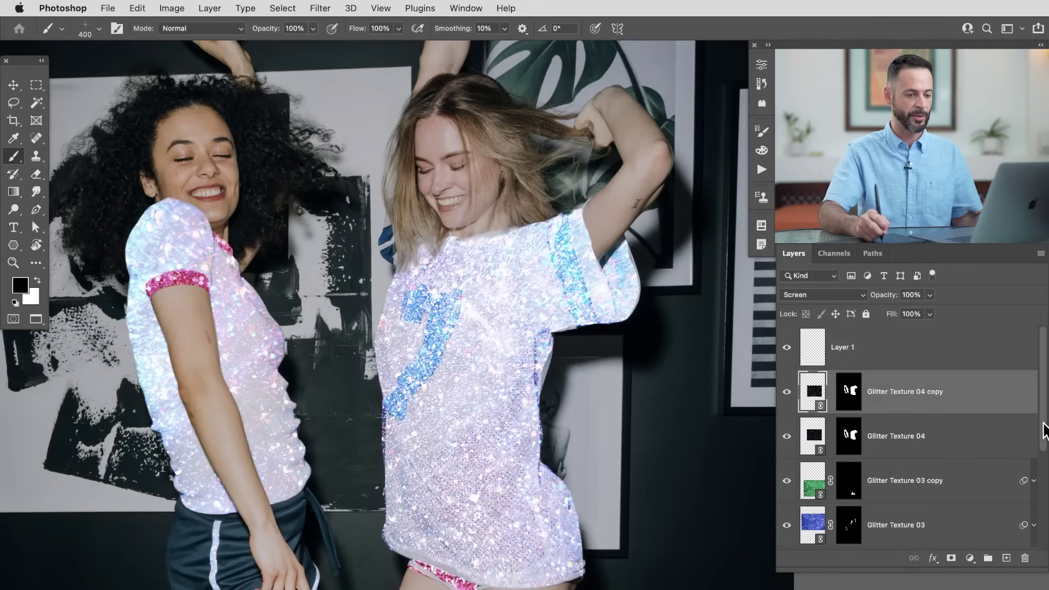
{"action": "scroll", "coordinate": [1044, 430], "scroll_direction": "down", "scroll_amount": 3}
{"action": "left_click", "coordinate": [951, 486], "text": "shift"}
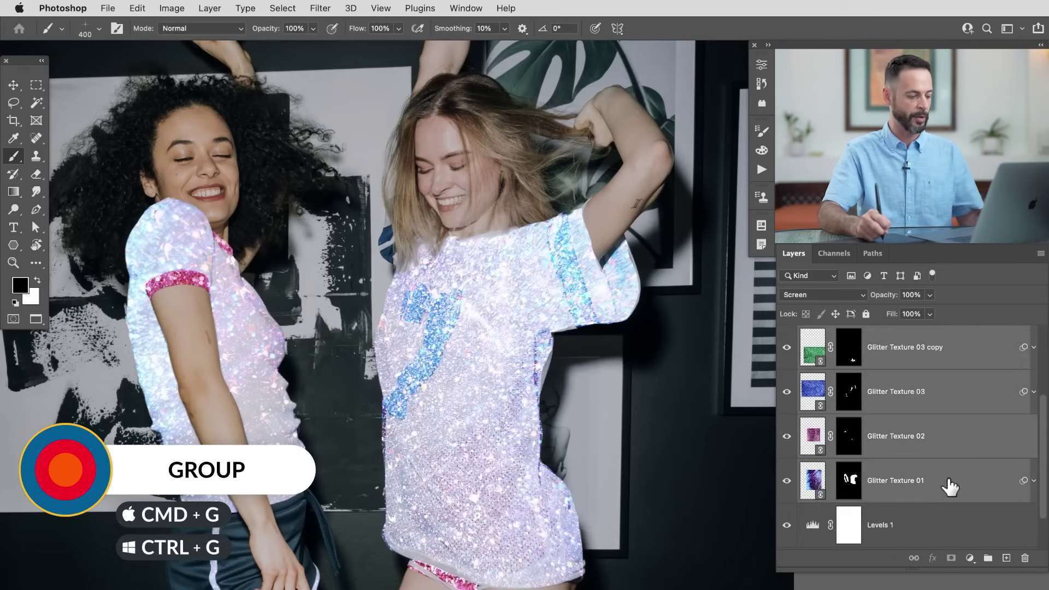
{"action": "key", "text": "super+g"}
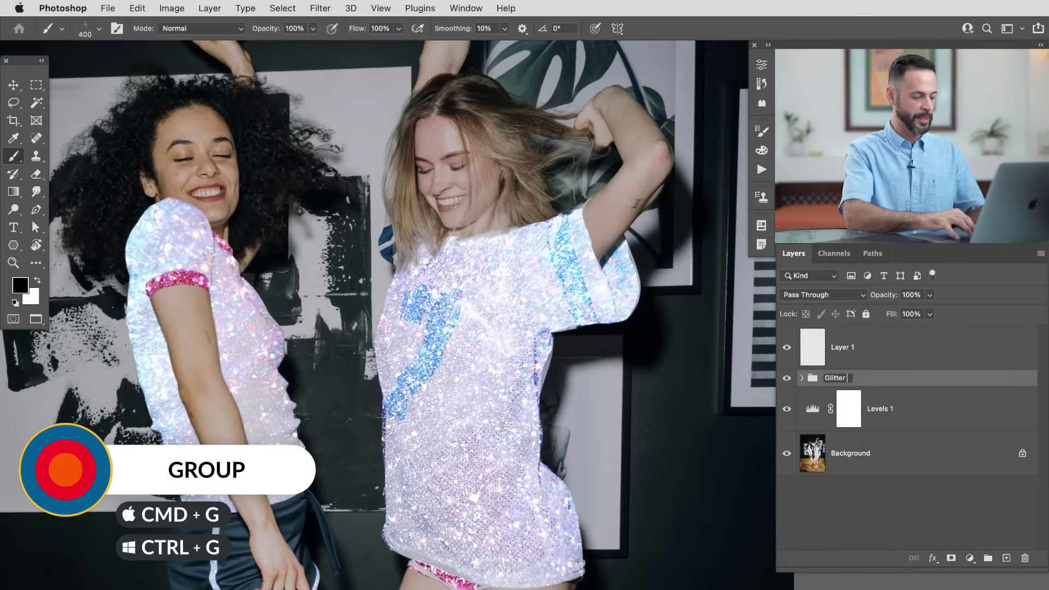
{"action": "type", "text": "s"}
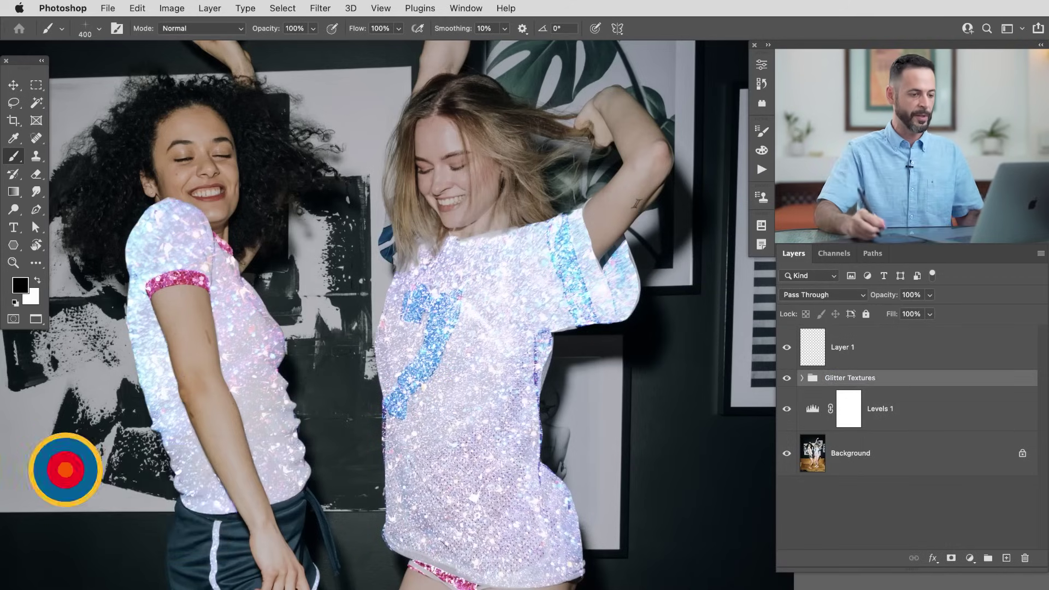
{"action": "left_click", "coordinate": [849, 357]}
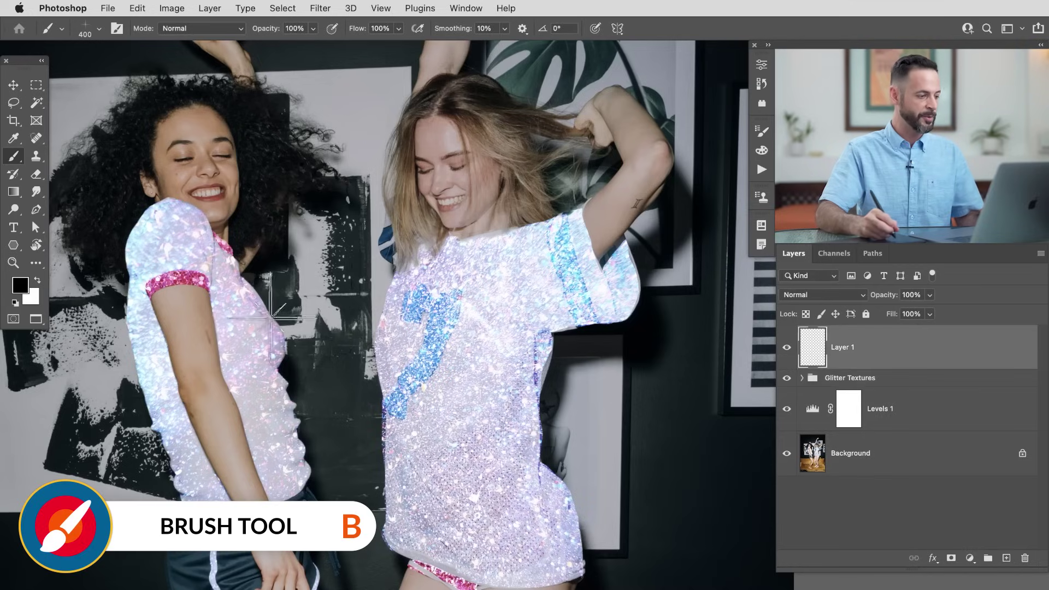
Try painting white scattered sparkles across the women and the background on Layer 1
{"action": "key", "text": "x"}
{"action": "mouse_move", "coordinate": [485, 392]}
{"action": "left_mouse_down"}
{"action": "mouse_move", "coordinate": [340, 457]}
{"action": "mouse_move", "coordinate": [285, 393]}
{"action": "left_mouse_up"}
{"action": "left_click_drag", "start_coordinate": [142, 439], "coordinate": [344, 409]}
{"action": "mouse_move", "coordinate": [655, 463]}
{"action": "left_mouse_down"}
{"action": "mouse_move", "coordinate": [646, 507]}
{"action": "mouse_move", "coordinate": [689, 388]}
{"action": "left_mouse_up"}
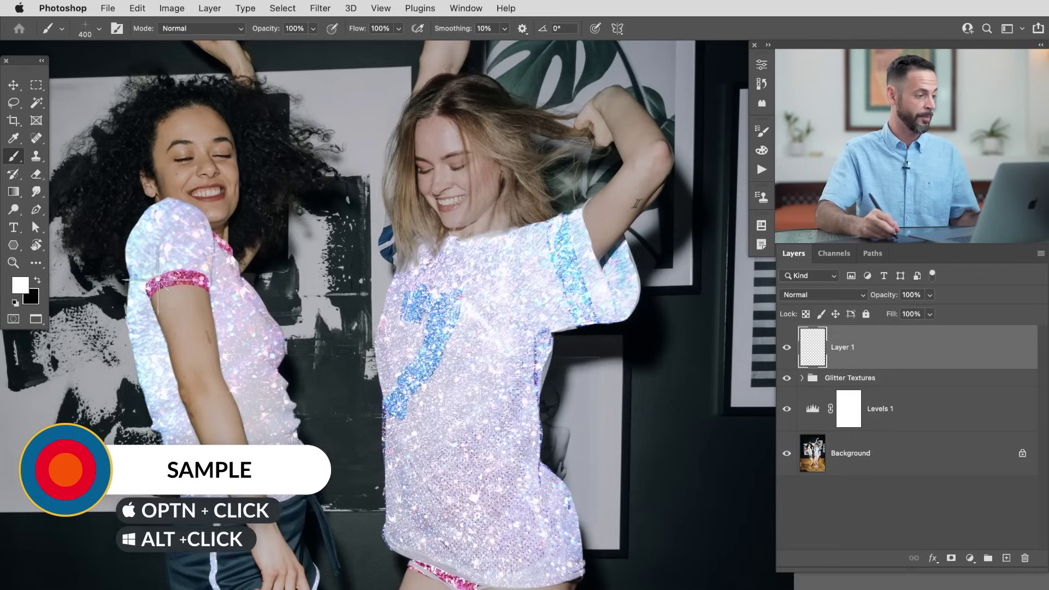
Paint scattered sparkles across the shirts in pink sampled from the sleeve trim and set Layer 1 to Color Dodge
{"action": "left_click", "coordinate": [175, 276], "text": "alt"}
{"action": "mouse_move", "coordinate": [290, 295]}
{"action": "left_mouse_down"}
{"action": "mouse_move", "coordinate": [382, 448]}
{"action": "mouse_move", "coordinate": [465, 475]}
{"action": "mouse_move", "coordinate": [481, 350]}
{"action": "mouse_move", "coordinate": [536, 306]}
{"action": "left_mouse_up"}
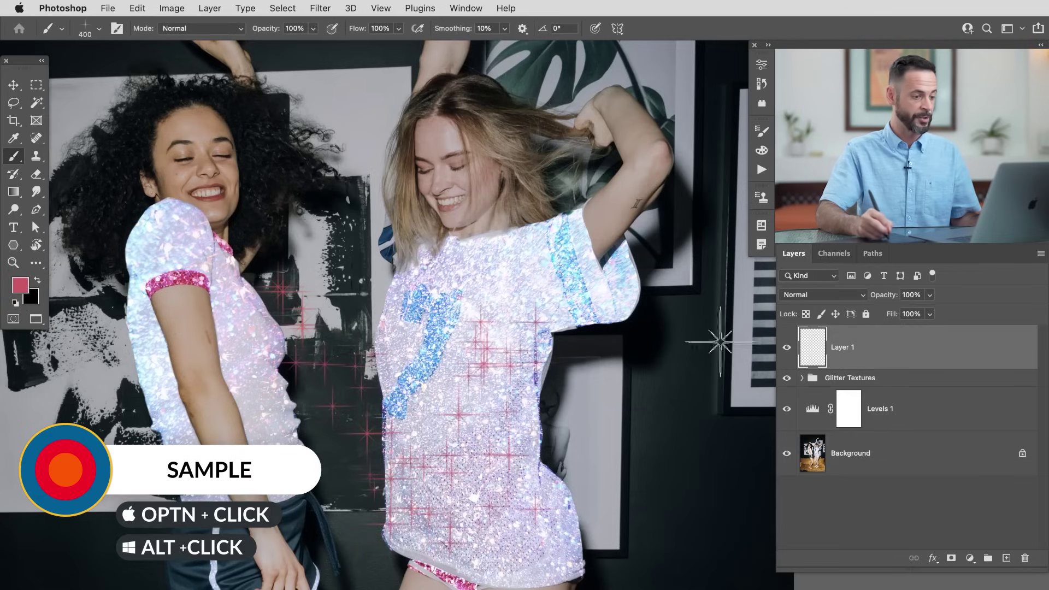
{"action": "left_click", "coordinate": [817, 296]}
{"action": "left_click", "coordinate": [832, 425]}
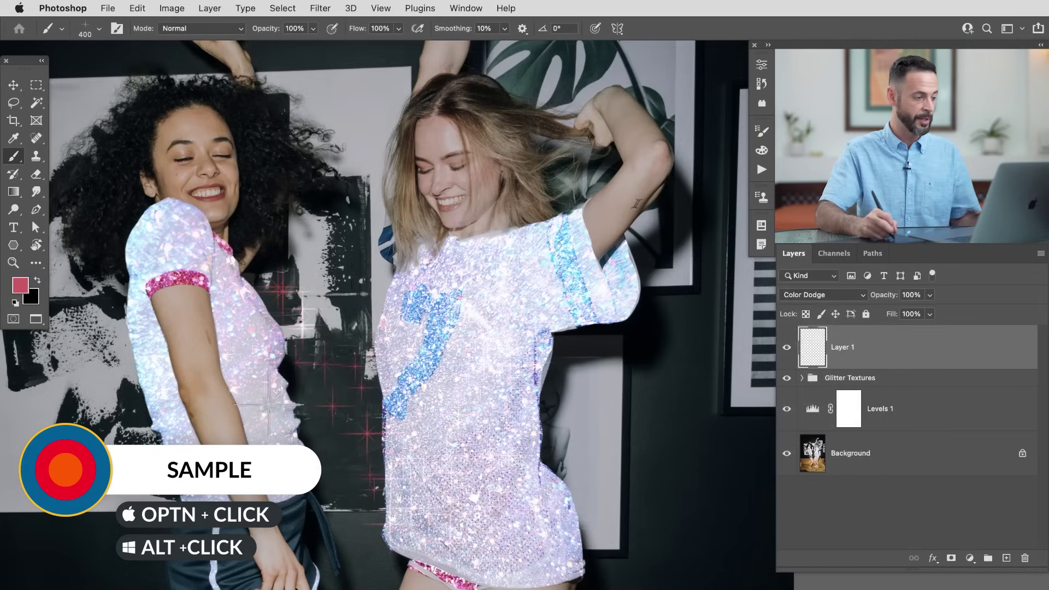
Add more sparkles over the shirts, including 200 px ones in light blue sampled from the number 7 and pink from the sleeve trim
{"action": "mouse_move", "coordinate": [229, 328]}
{"action": "left_mouse_down"}
{"action": "mouse_move", "coordinate": [181, 417]}
{"action": "mouse_move", "coordinate": [186, 478]}
{"action": "left_mouse_up"}
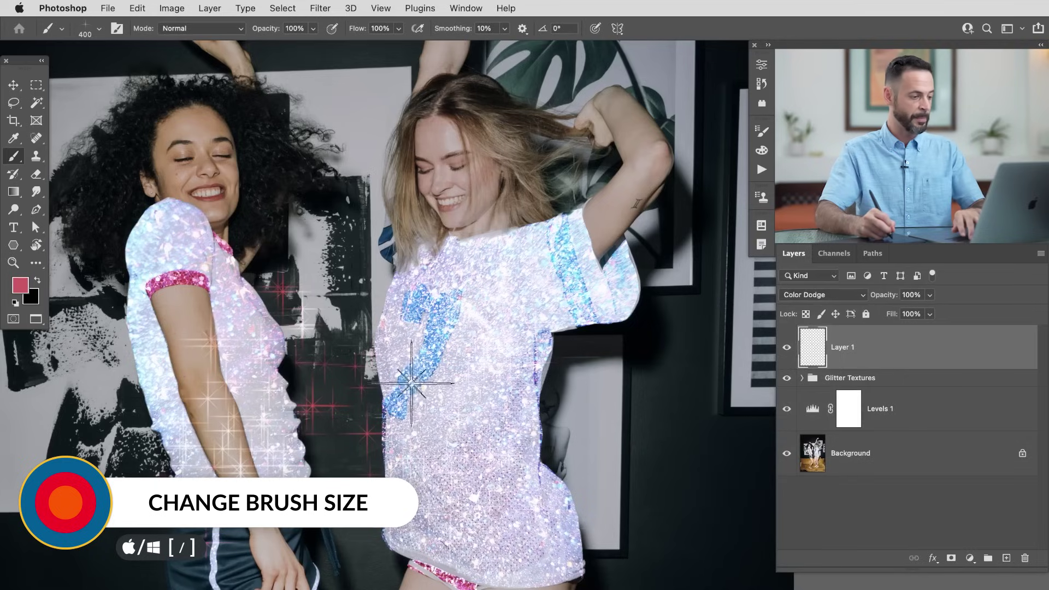
{"action": "left_click", "coordinate": [429, 365], "text": "alt"}
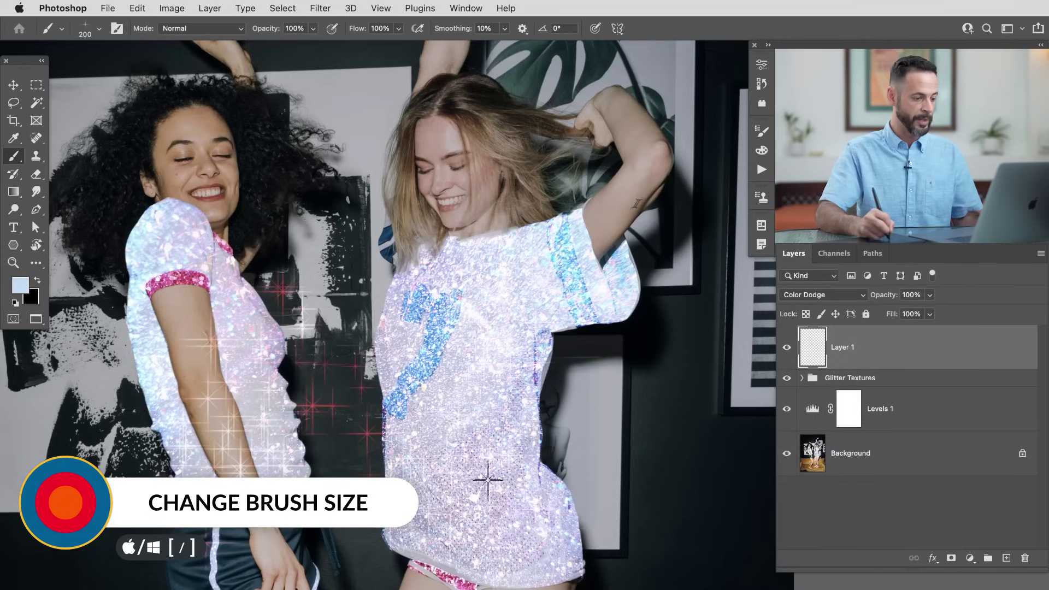
{"action": "left_click", "coordinate": [175, 275], "text": "alt"}
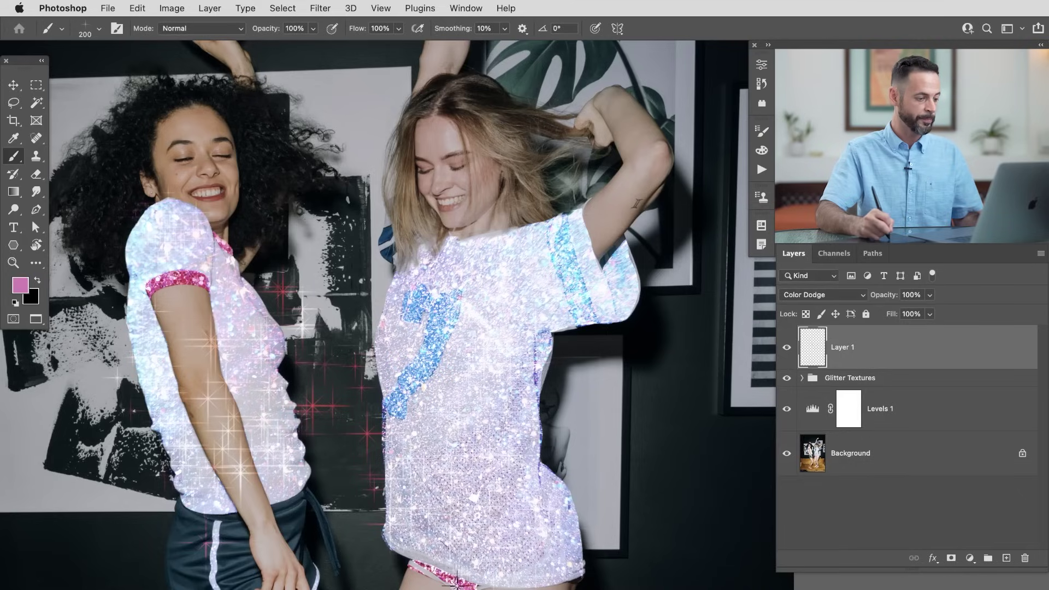
{"action": "key", "text": "super+z"}
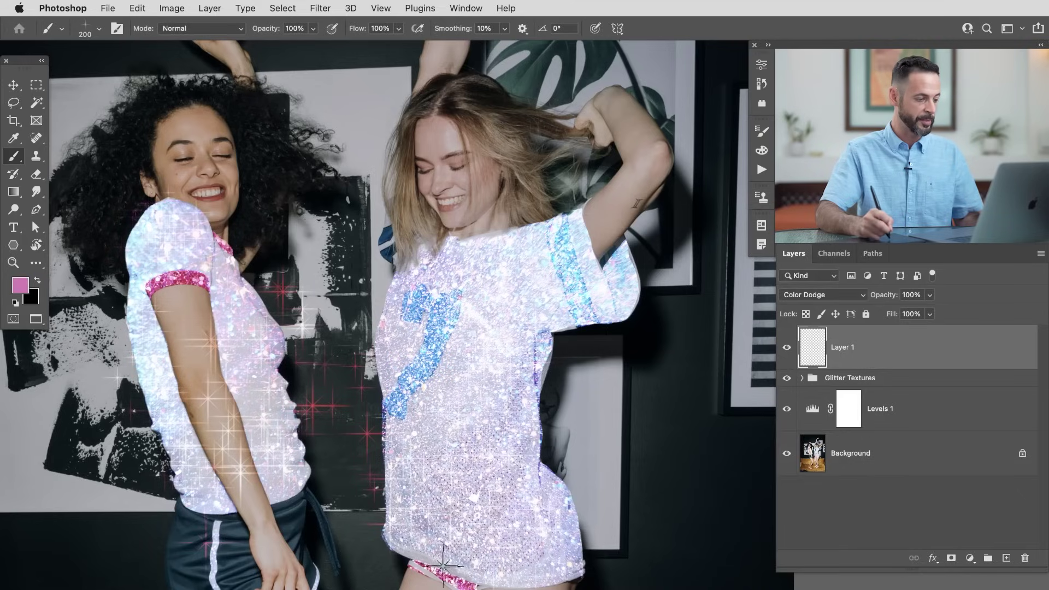
Dab 200 px sparkles in mint green sampled from the socks over both socks and check the effect by toggling Layer 1
{"action": "left_click_drag", "start_coordinate": [465, 570], "coordinate": [475, 377]}
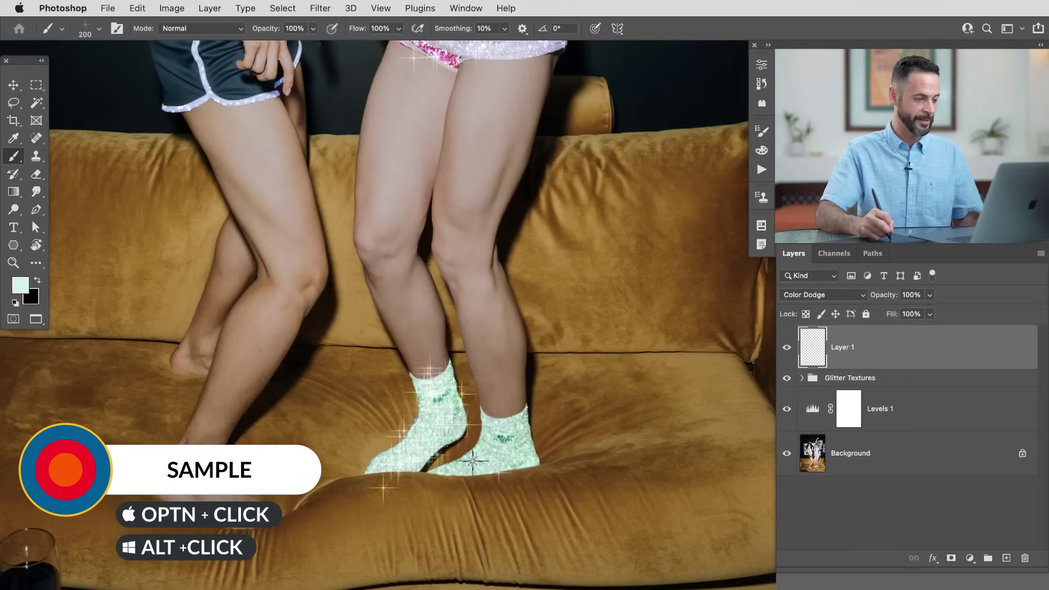
{"action": "left_click", "coordinate": [498, 428]}
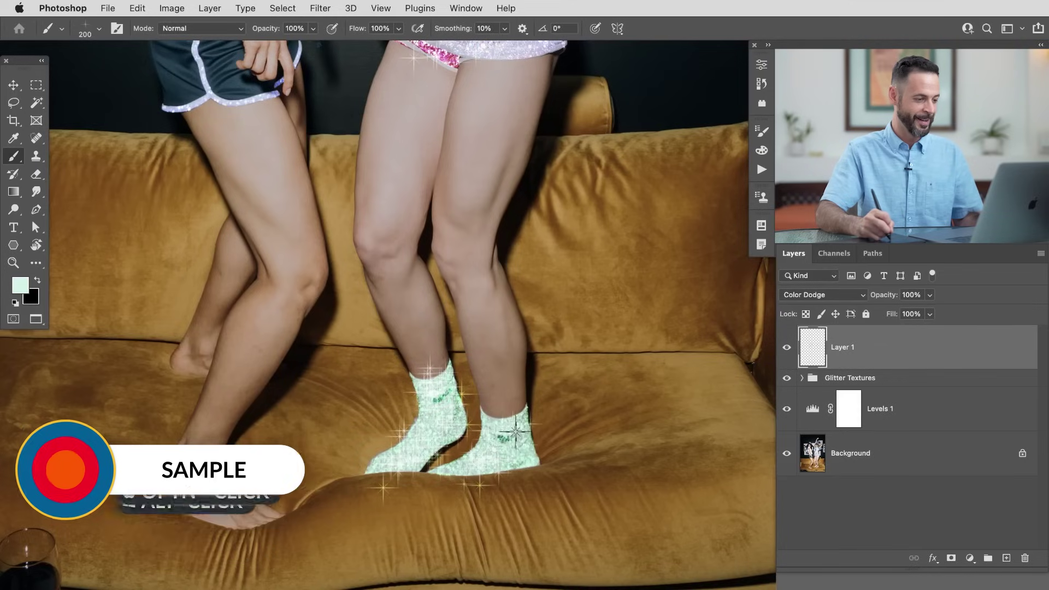
{"action": "left_click", "coordinate": [529, 424]}
{"action": "left_click", "coordinate": [541, 451]}
{"action": "scroll", "coordinate": [389, 452], "scroll_direction": "up", "scroll_amount": 15}
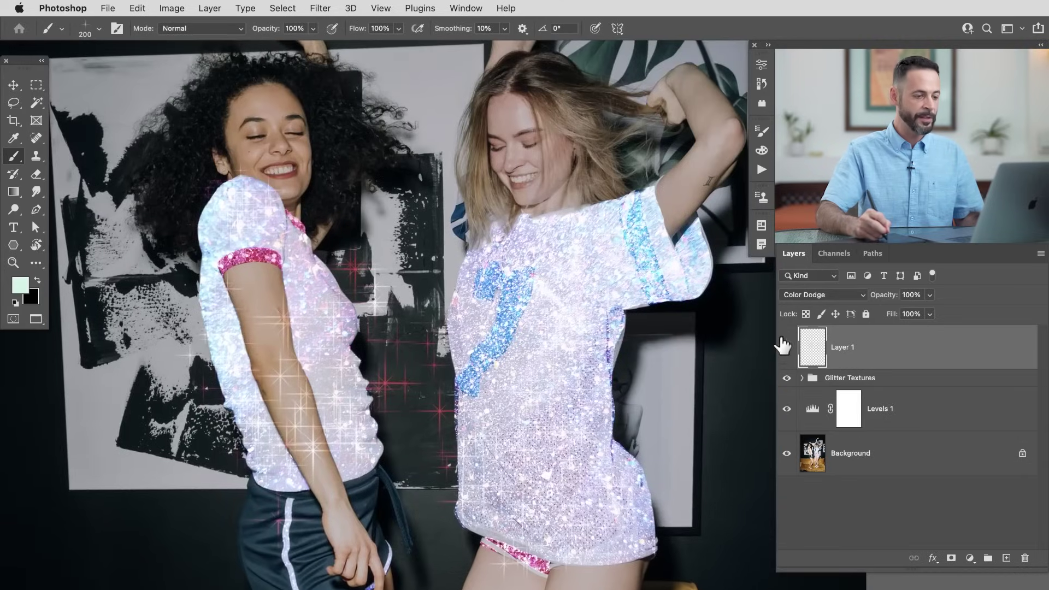
{"action": "left_click", "coordinate": [786, 346]}
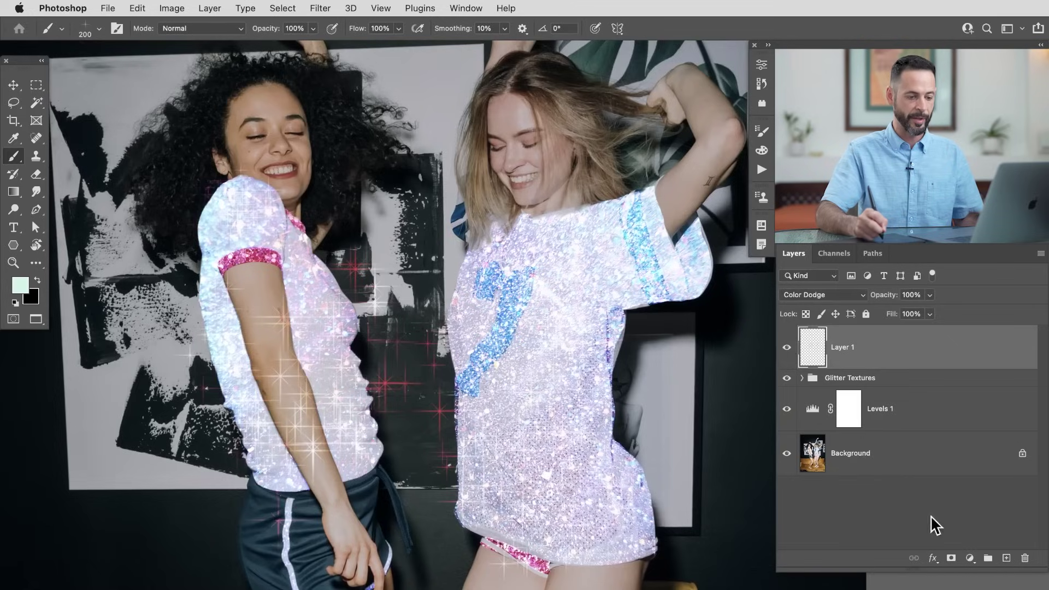
Add a mask to Layer 1 and hide the stray sparkles on the wall between the women with the soft 200 px Aaron's Brush in black
{"action": "left_click", "coordinate": [950, 559]}
{"action": "right_click", "coordinate": [467, 356]}
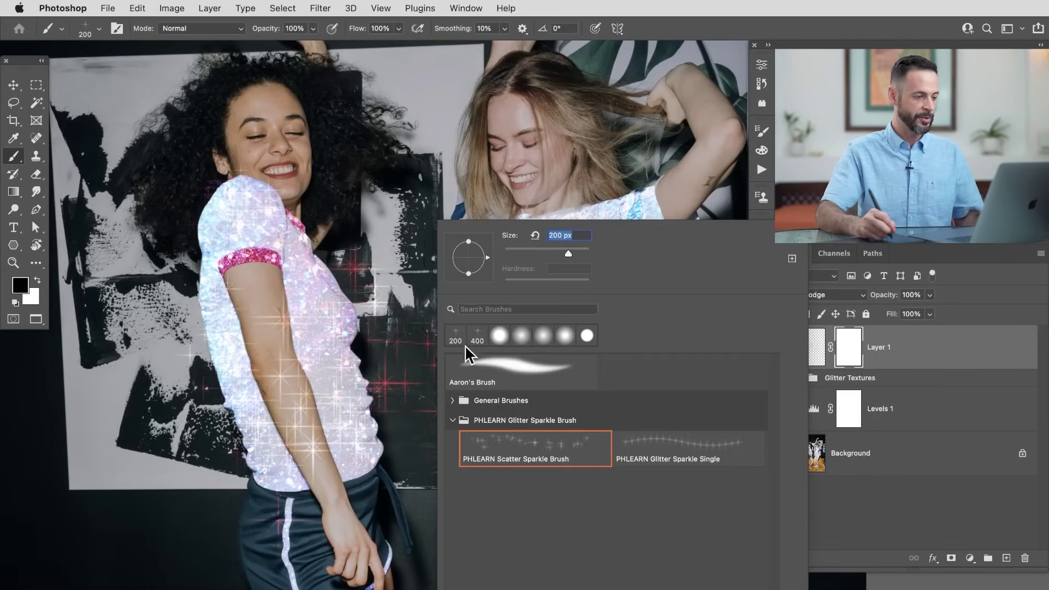
{"action": "left_click", "coordinate": [509, 377]}
{"action": "key", "text": "Return"}
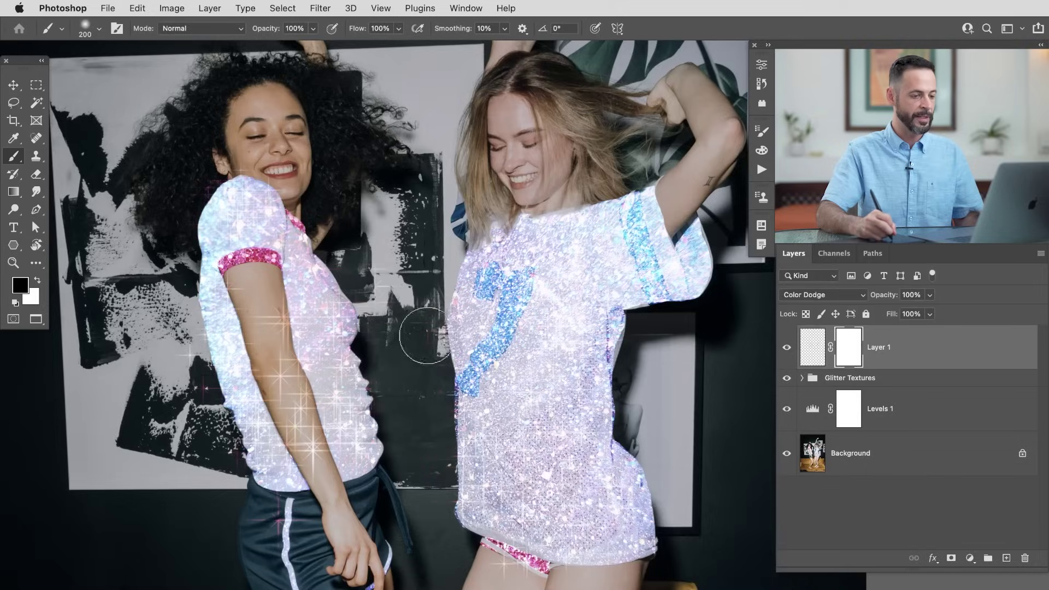
Create a new layer above Layer 1 and choose the PHLEARN Glitter Sparkle Single brush for individual sparkles
{"action": "key", "text": "super+alt+shift+n"}
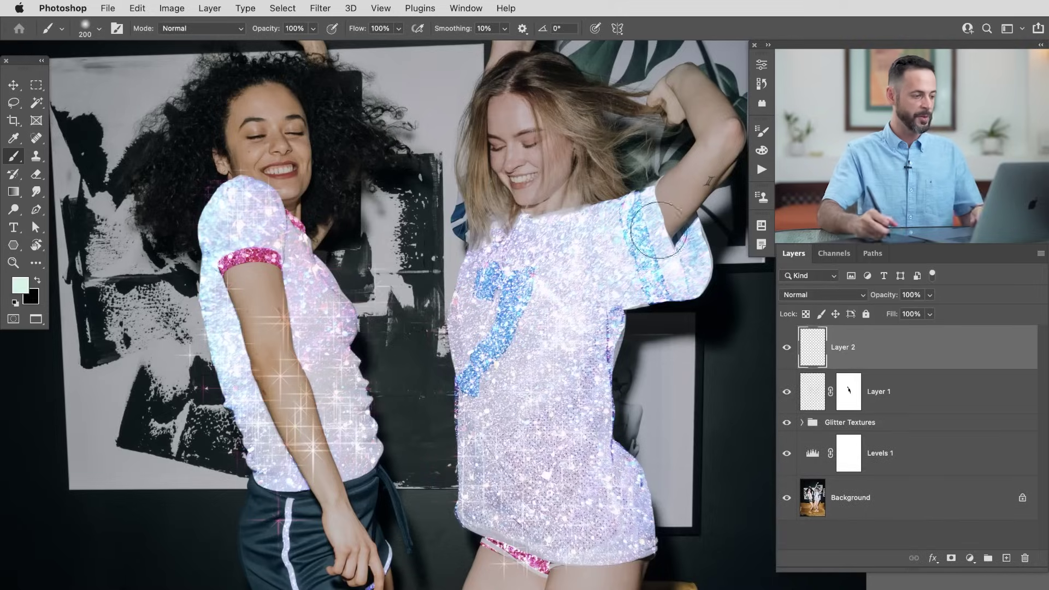
{"action": "right_click", "coordinate": [233, 131]}
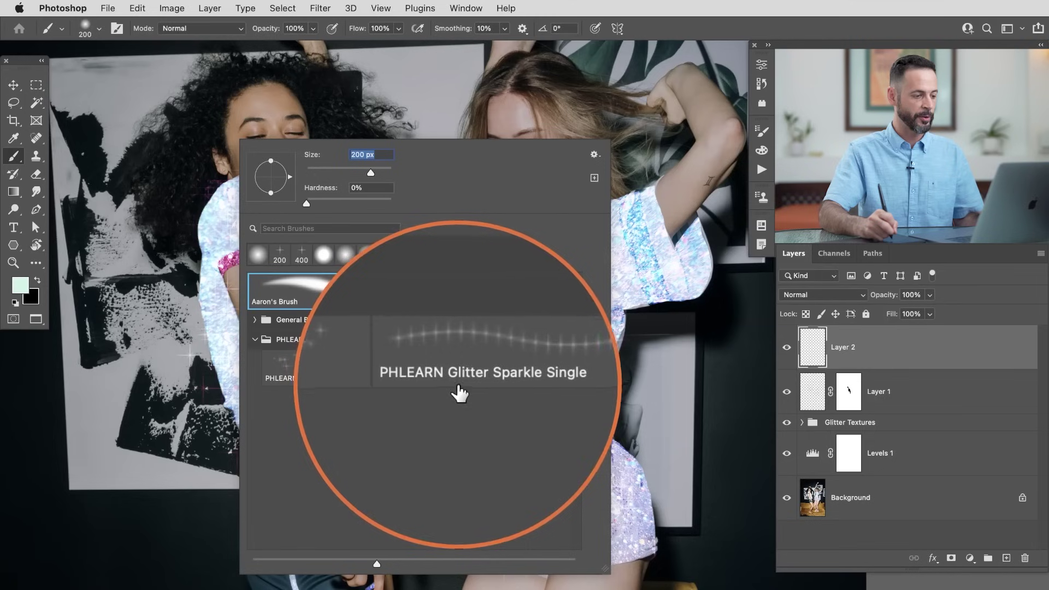
{"action": "left_click", "coordinate": [486, 374]}
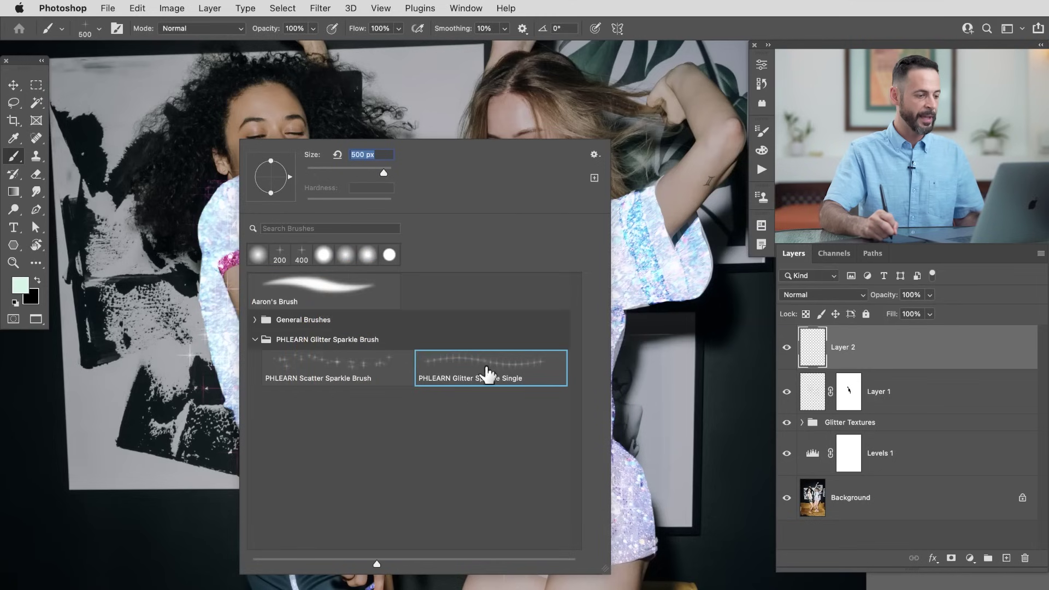
{"action": "key", "text": "Return"}
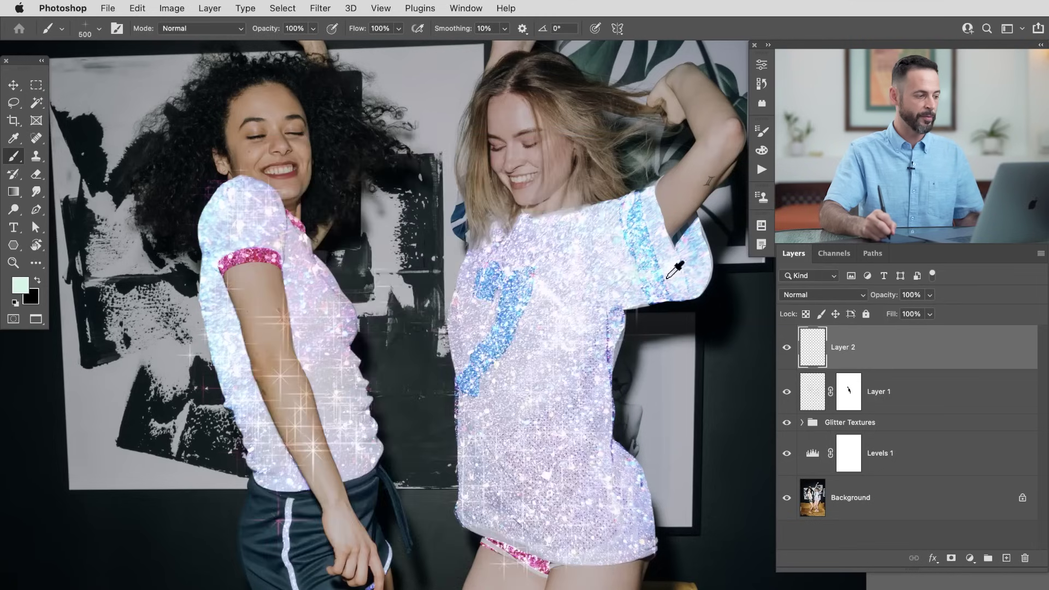
Place a single white 100 px sparkle on the blonde woman's teeth
{"action": "key", "text": "d"}
{"action": "key", "text": "x"}
{"action": "key", "text": "bracketleft"}
{"action": "key", "text": "bracketleft"}
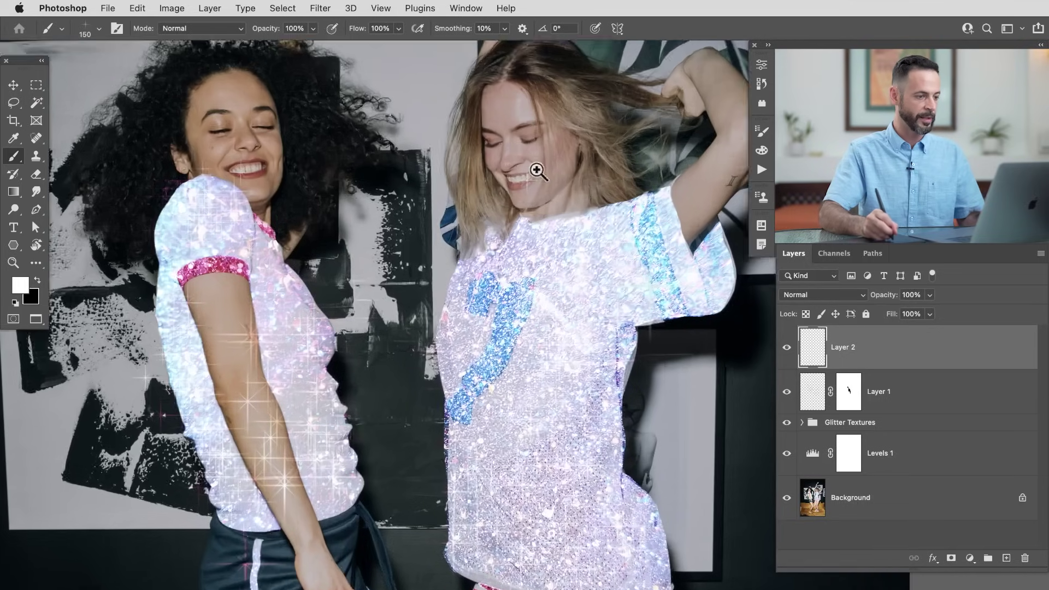
{"action": "left_click_drag", "start_coordinate": [536, 171], "coordinate": [628, 146]}
{"action": "key", "text": "super+z"}
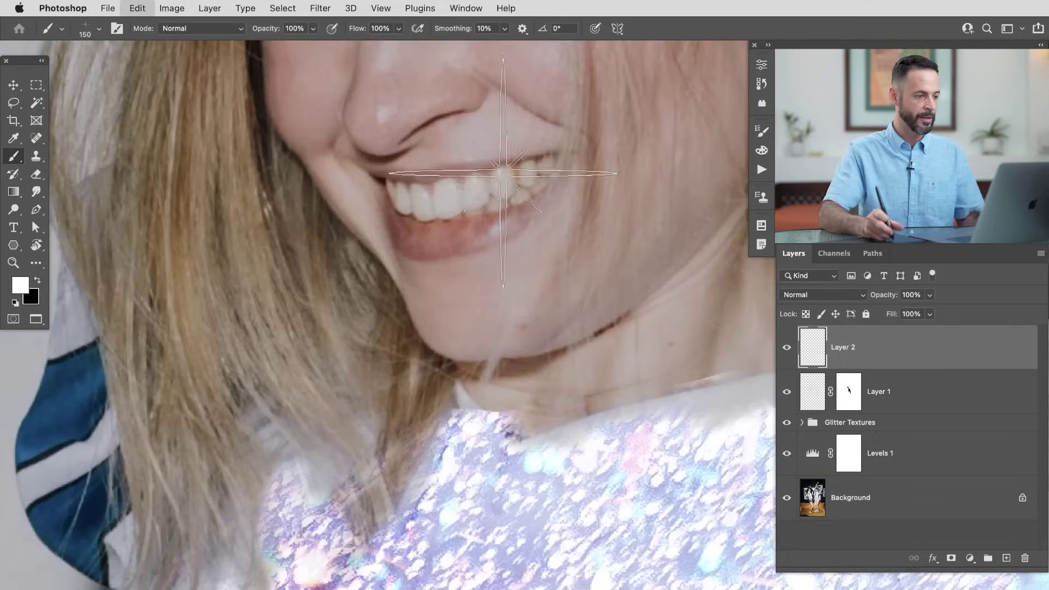
{"action": "key", "text": "bracketleft"}
{"action": "key", "text": "bracketleft"}
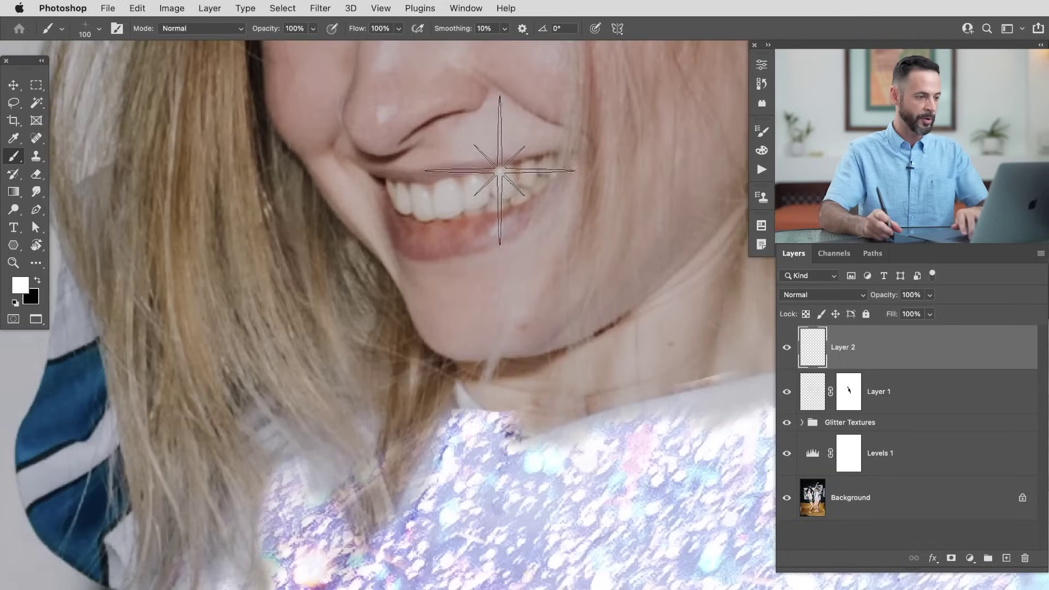
{"action": "left_click", "coordinate": [500, 170]}
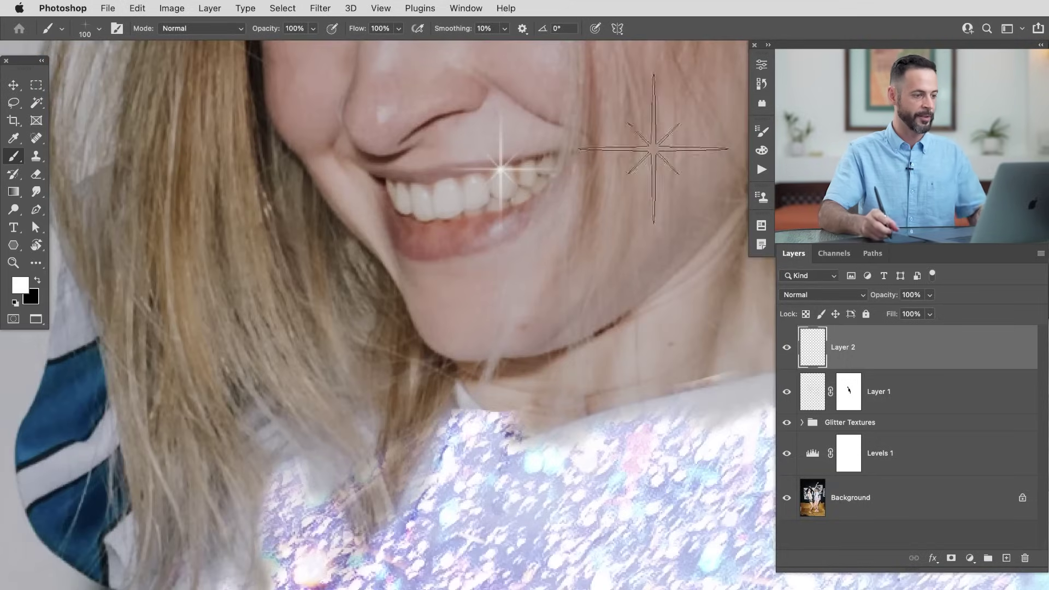
Resize the single sparkle brush to 213 px and dab white sparkle on the pink glitter trim below the number 7 shirt
{"action": "scroll", "coordinate": [573, 339], "scroll_direction": "down", "scroll_amount": 5}
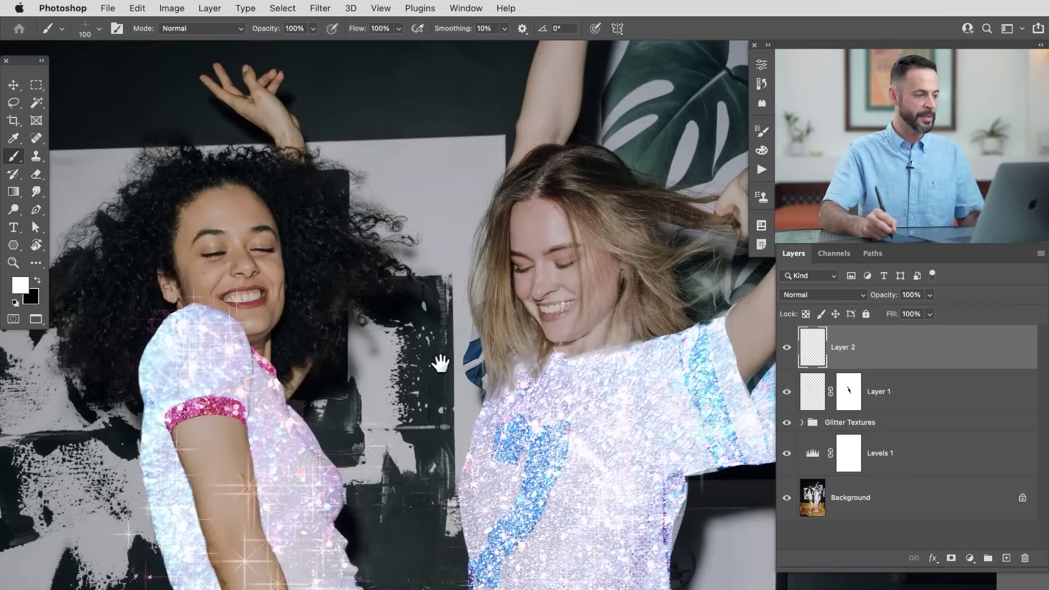
{"action": "left_click_drag", "start_coordinate": [366, 255], "coordinate": [421, 322]}
{"action": "key", "text": "super+z"}
{"action": "left_click_drag", "start_coordinate": [368, 515], "coordinate": [409, 241]}
{"action": "left_click_drag", "start_coordinate": [422, 295], "coordinate": [392, 299]}
{"action": "mouse_move", "coordinate": [473, 368]}
{"action": "left_mouse_down"}
{"action": "mouse_move", "coordinate": [461, 306]}
{"action": "mouse_move", "coordinate": [510, 314]}
{"action": "mouse_move", "coordinate": [500, 319]}
{"action": "mouse_move", "coordinate": [563, 317]}
{"action": "left_mouse_up"}
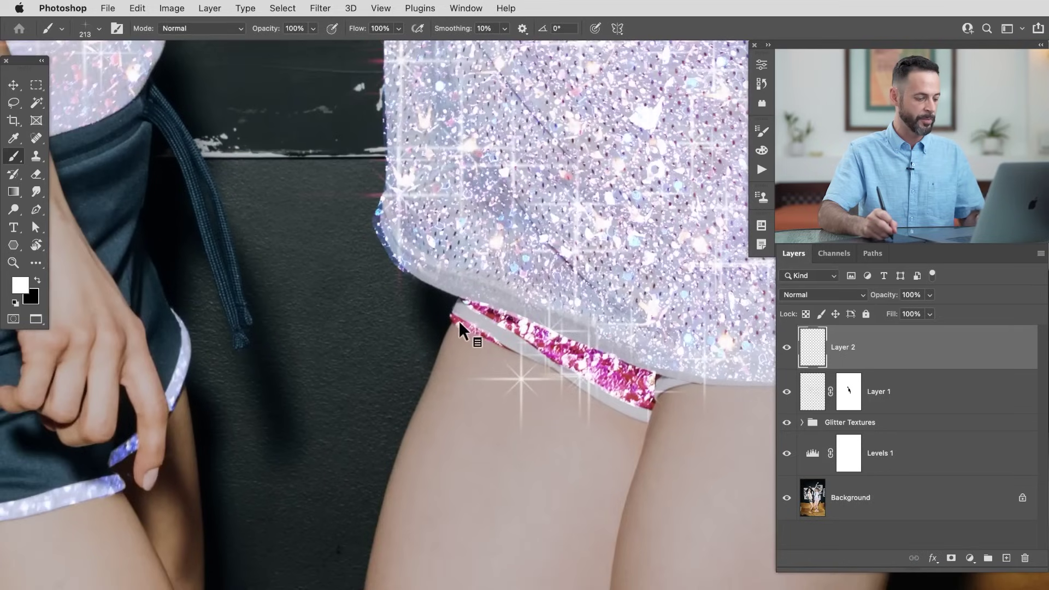
{"action": "left_click", "coordinate": [457, 320]}
{"action": "left_click_drag", "start_coordinate": [588, 333], "coordinate": [479, 337]}
{"action": "left_click_drag", "start_coordinate": [509, 305], "coordinate": [462, 385]}
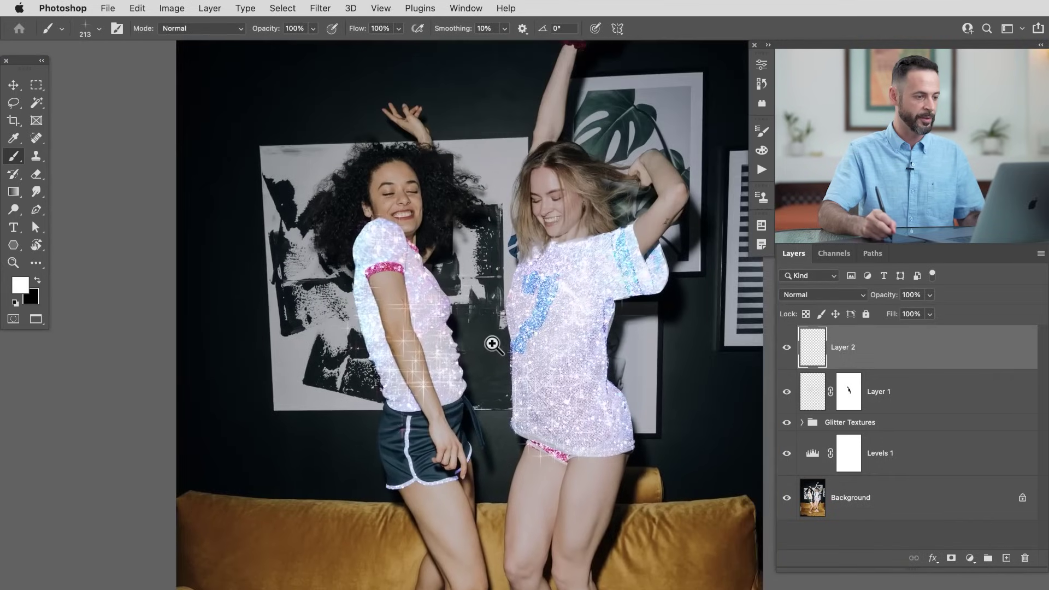